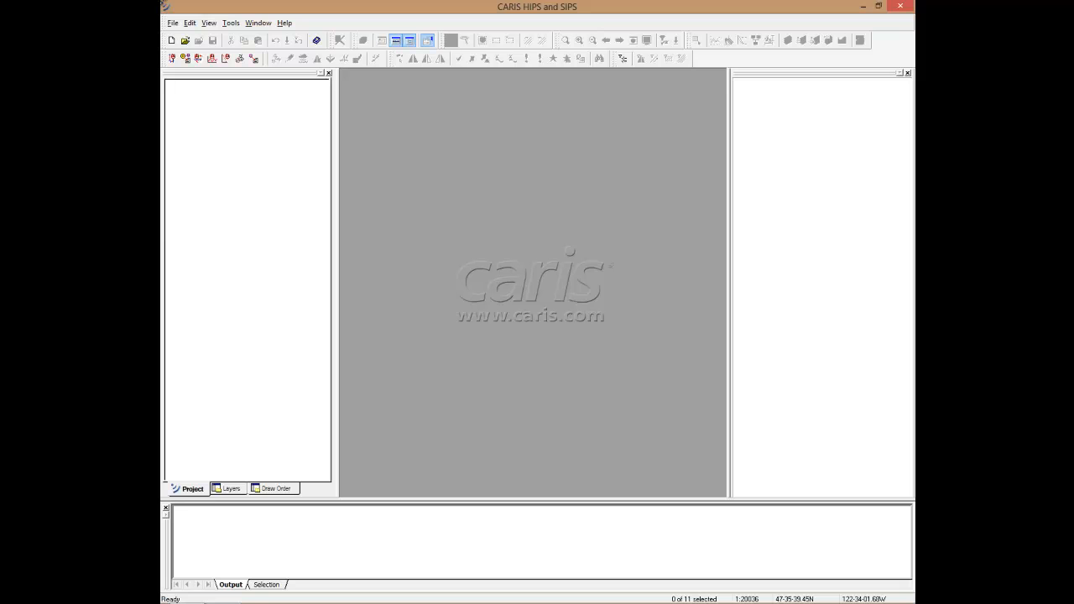
Open the Demo1.wrk session from the training Session folder.
click(174, 23)
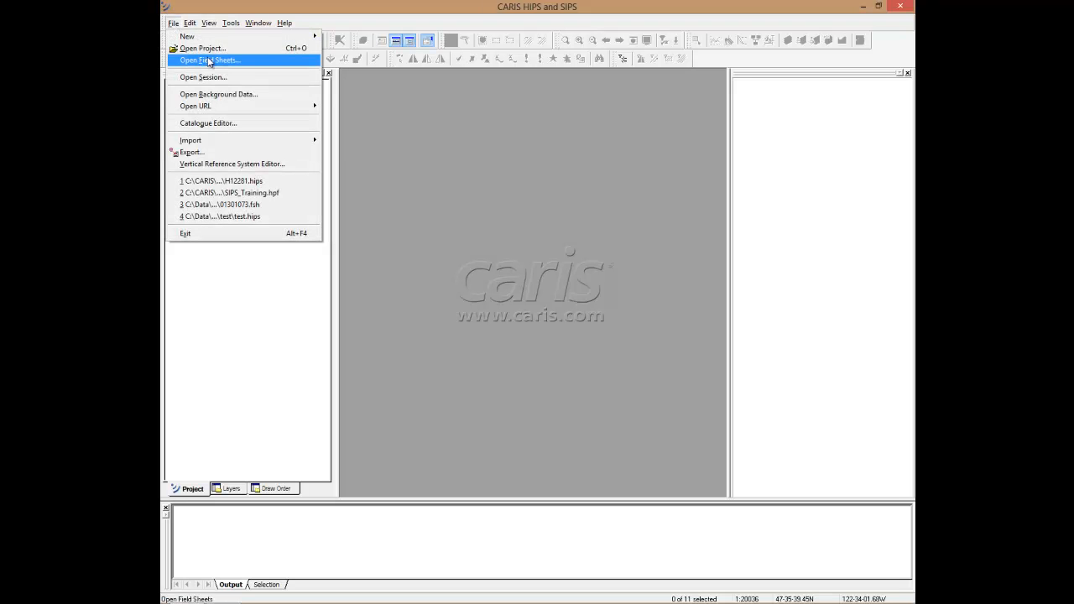
click(219, 79)
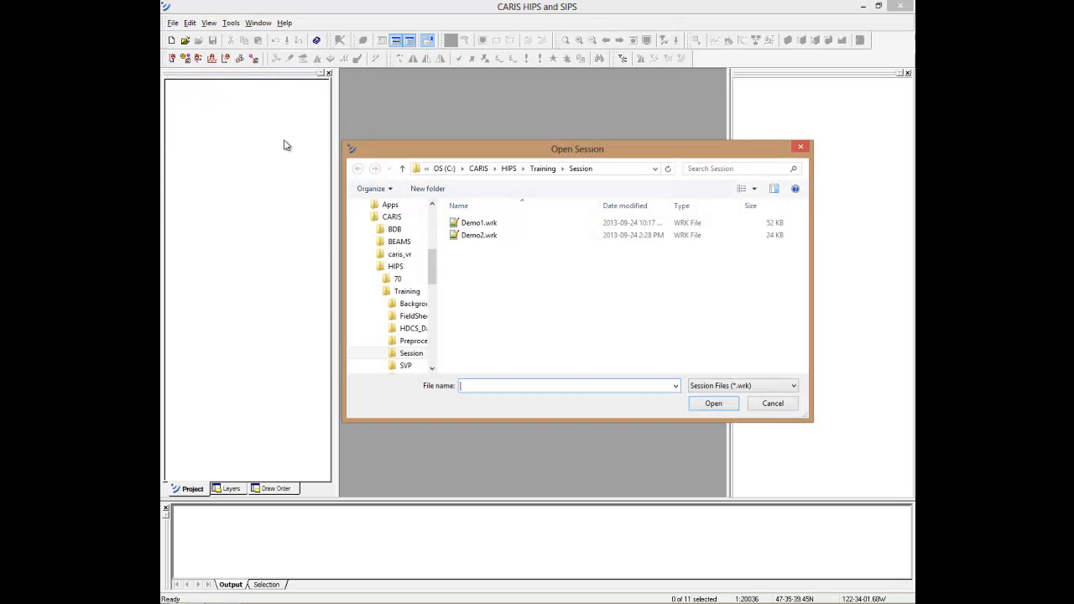
double_click(475, 225)
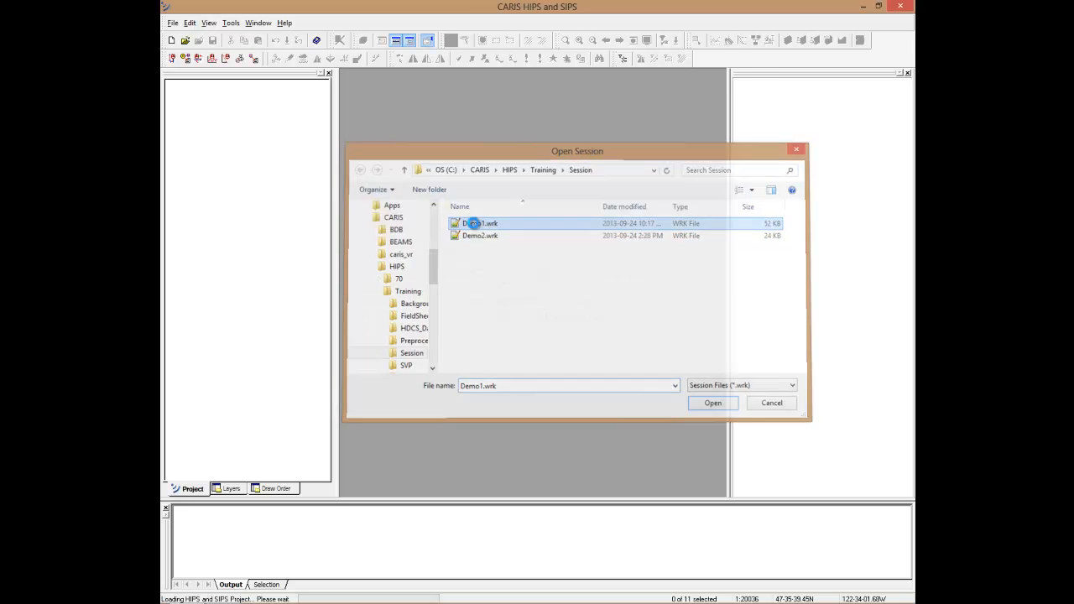
mouse_move(559, 281)
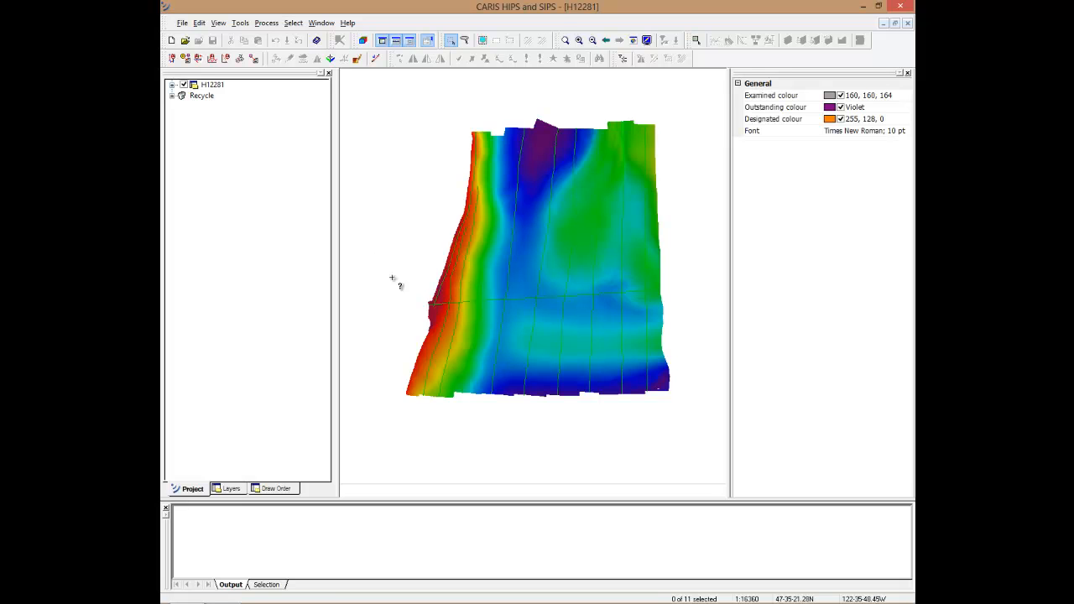
mouse_move(425, 303)
Display the layer list and inspect the HIPS Data properties, widening the property area so the full values are readable.
click(232, 489)
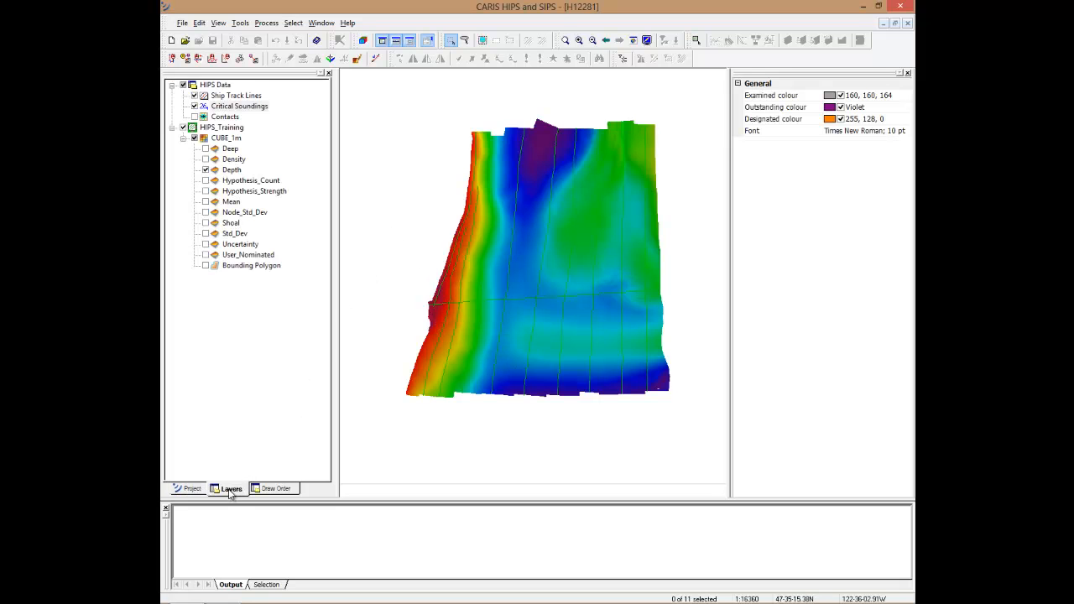
click(204, 88)
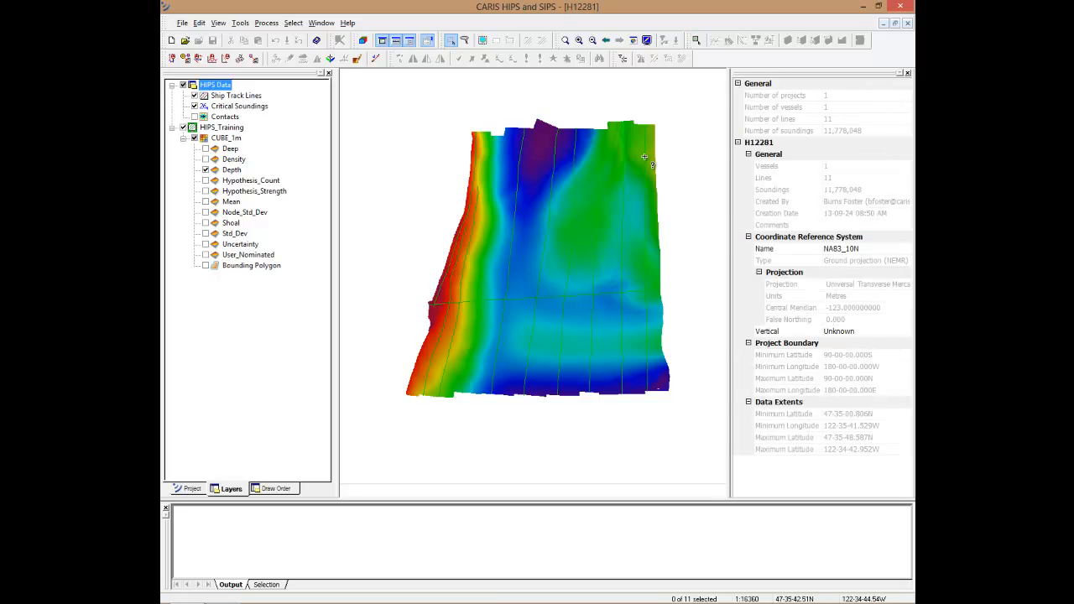
drag(730, 222, 693, 228)
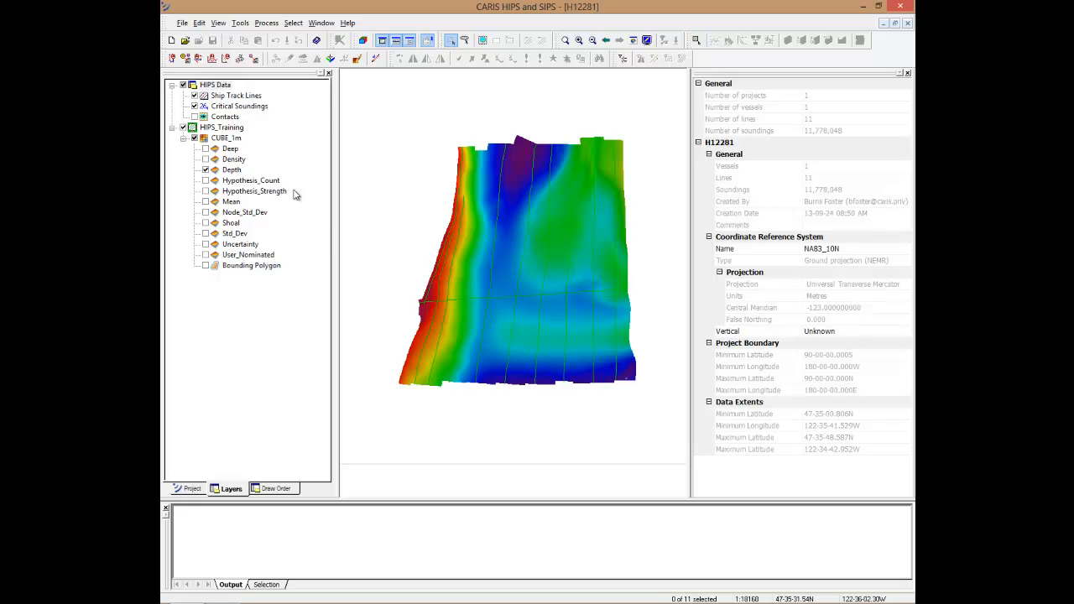
Preview the ship track lines coloured by Tide and restore their colouring by State.
click(234, 97)
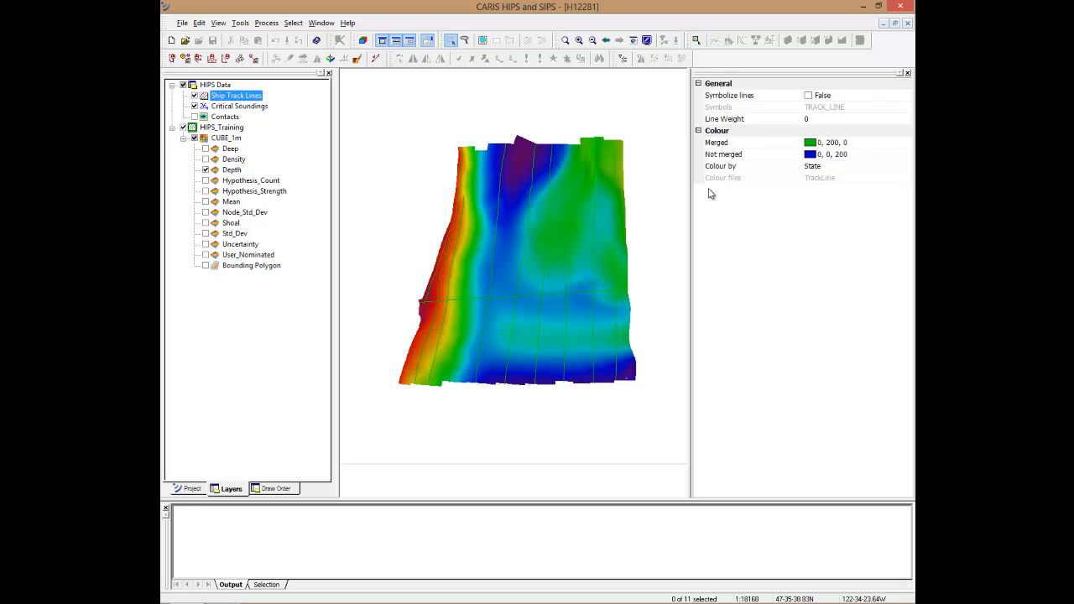
click(870, 168)
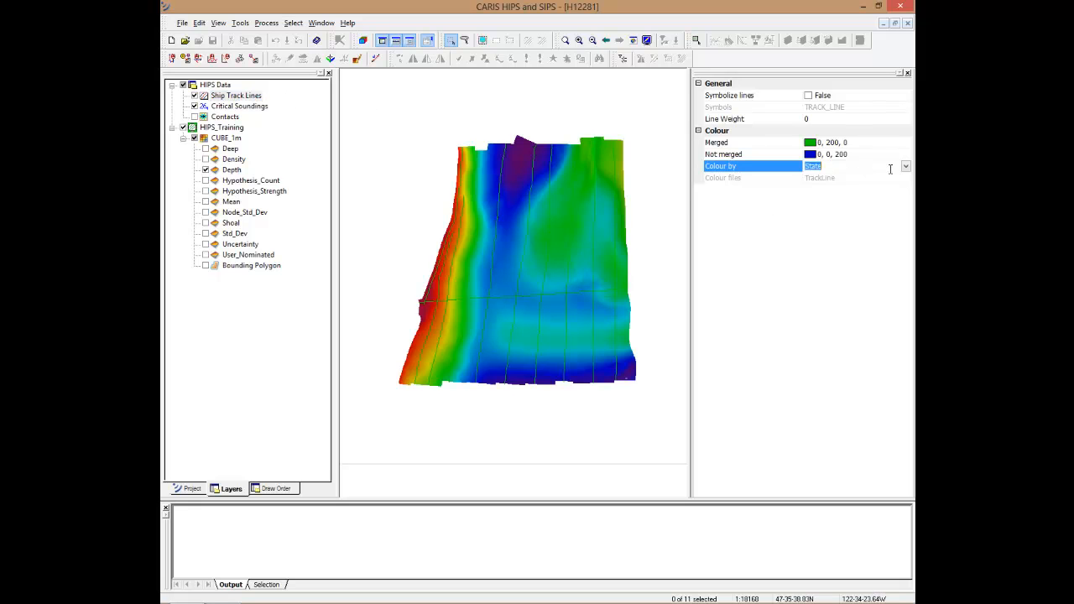
click(907, 167)
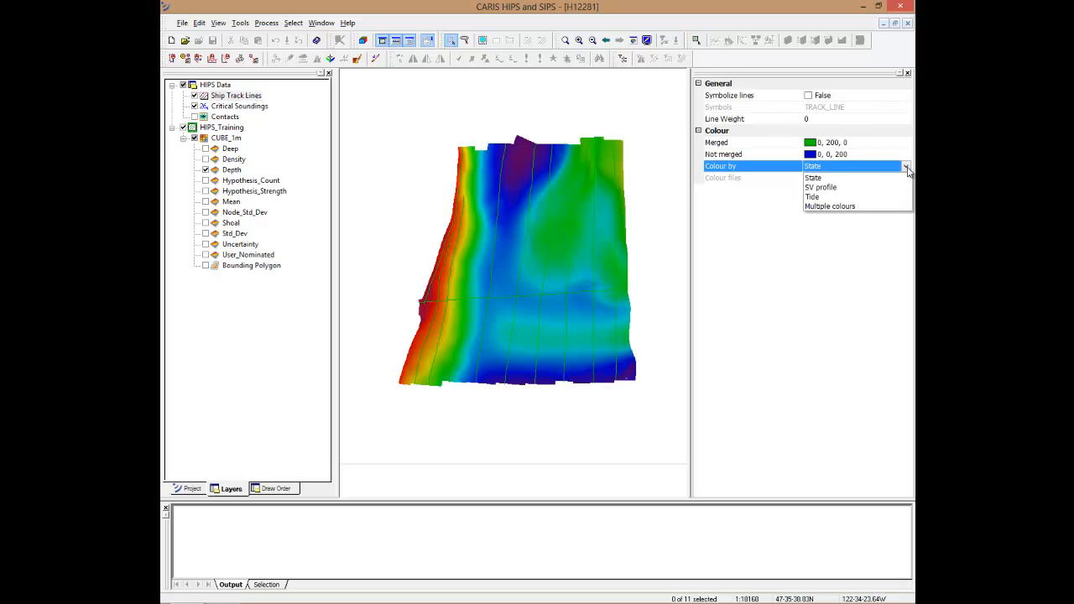
click(860, 198)
mouse_move(539, 230)
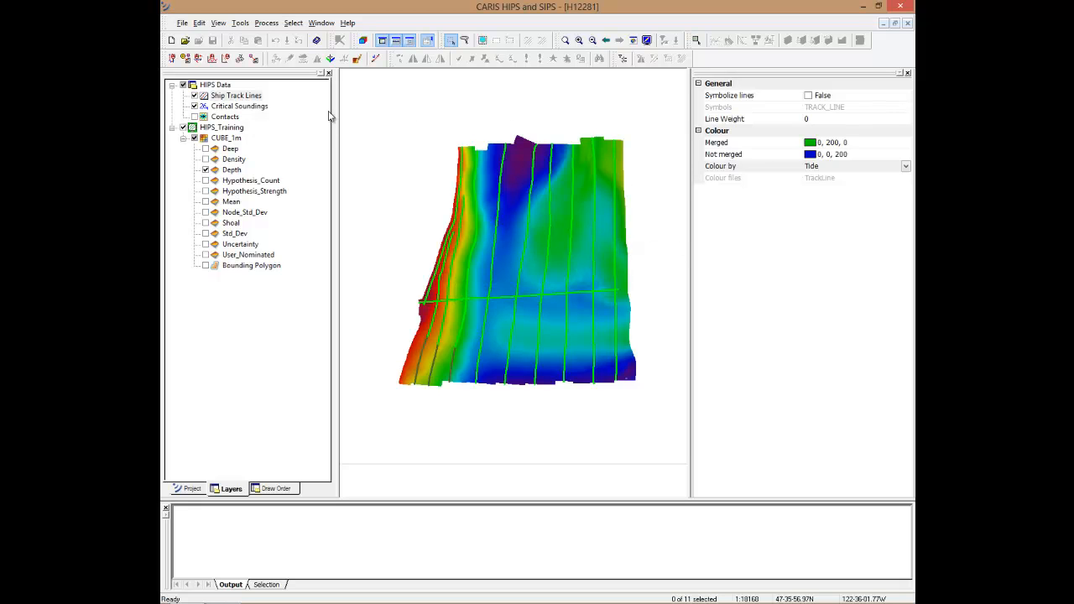
click(905, 168)
click(872, 178)
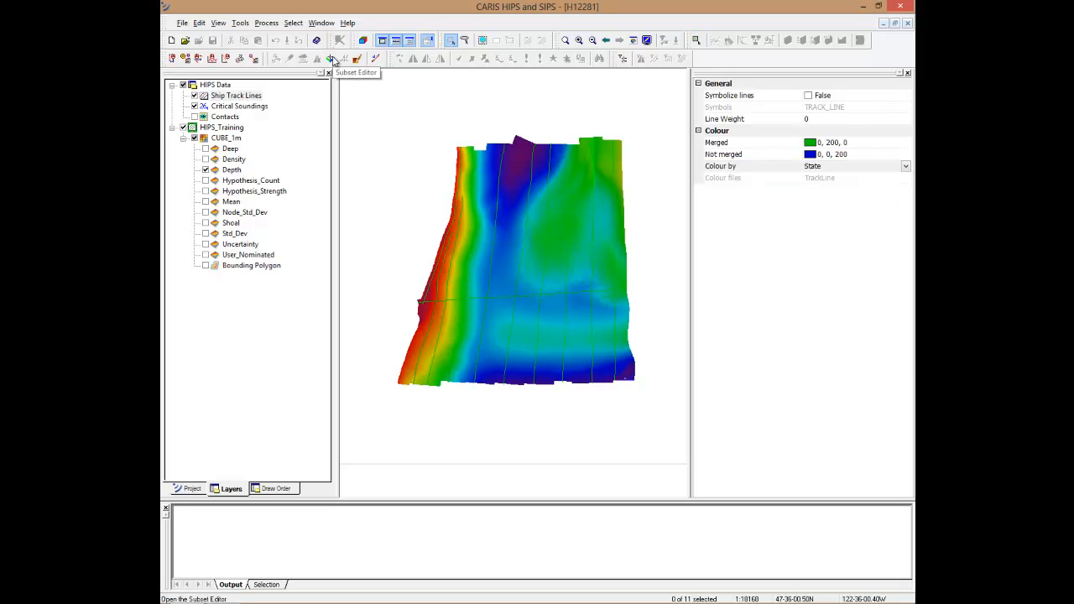
Define a small subset on the northern part of the surface in the Subset Editor and auto-load it into the 3D view.
click(332, 59)
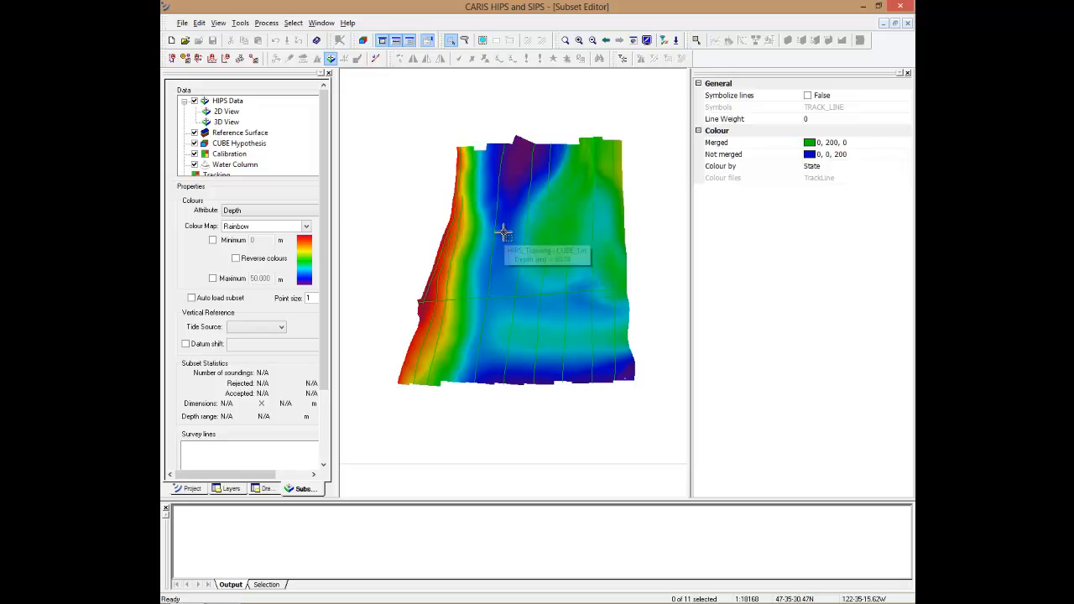
drag(504, 232, 525, 248)
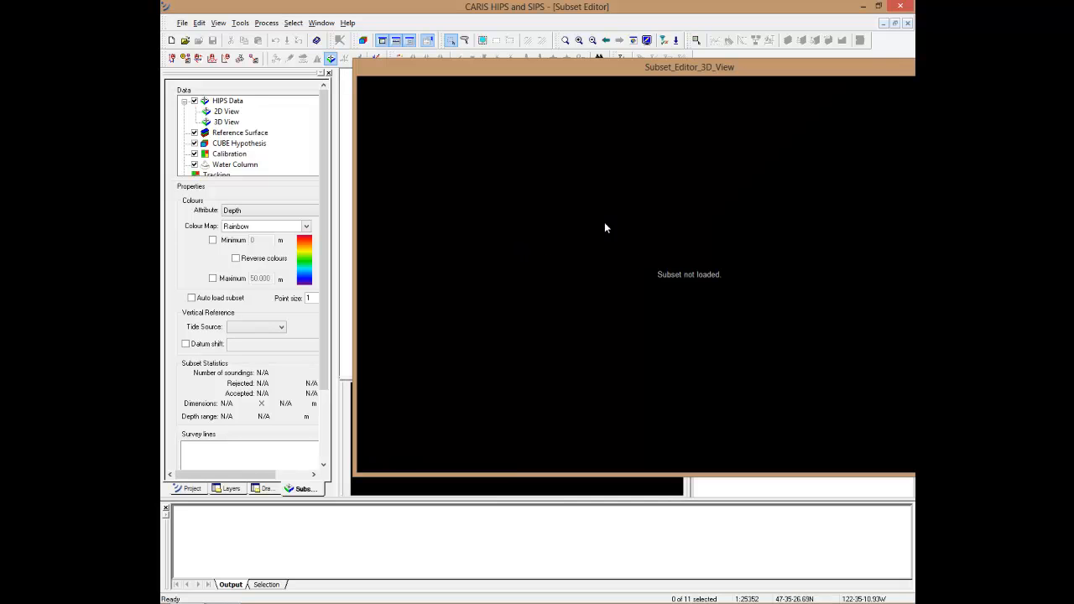
click(191, 298)
drag(511, 70, 422, 215)
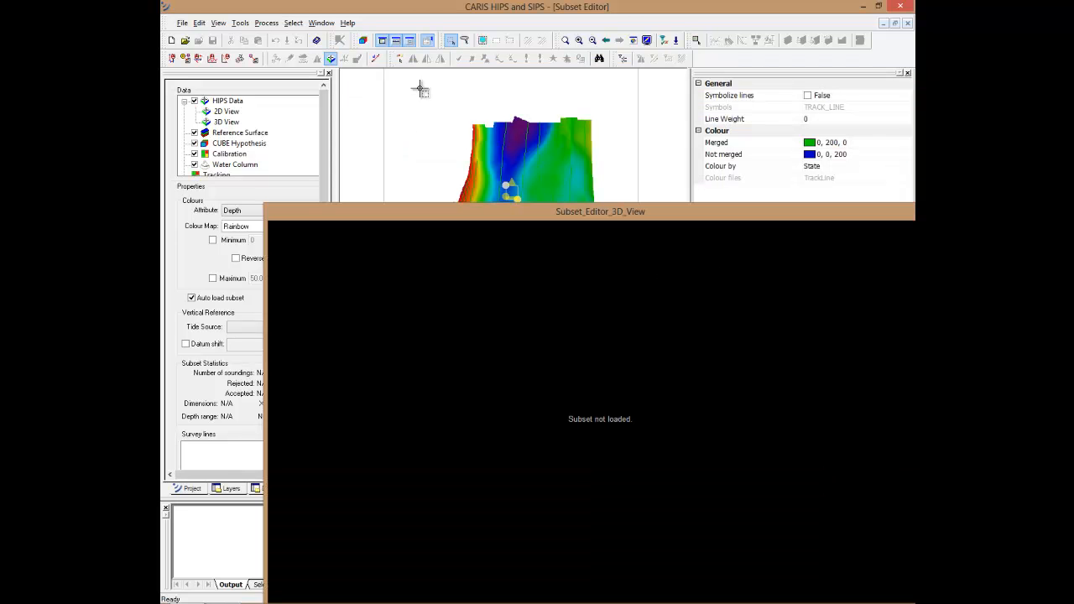
click(513, 186)
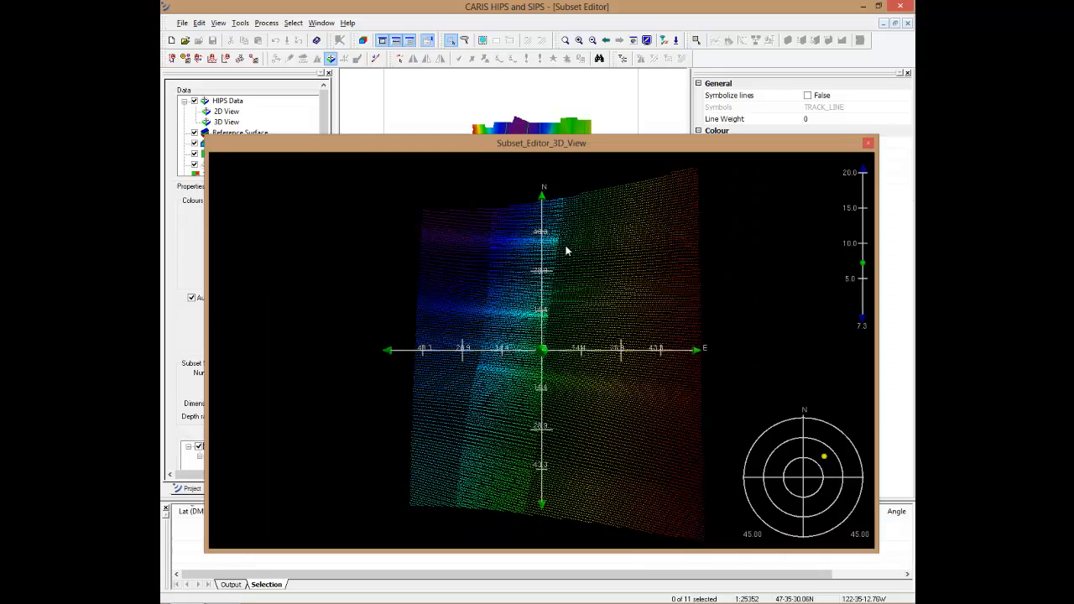
Enable the display filter for the 3D subset and limit it to Accepted soundings.
drag(537, 351, 527, 244)
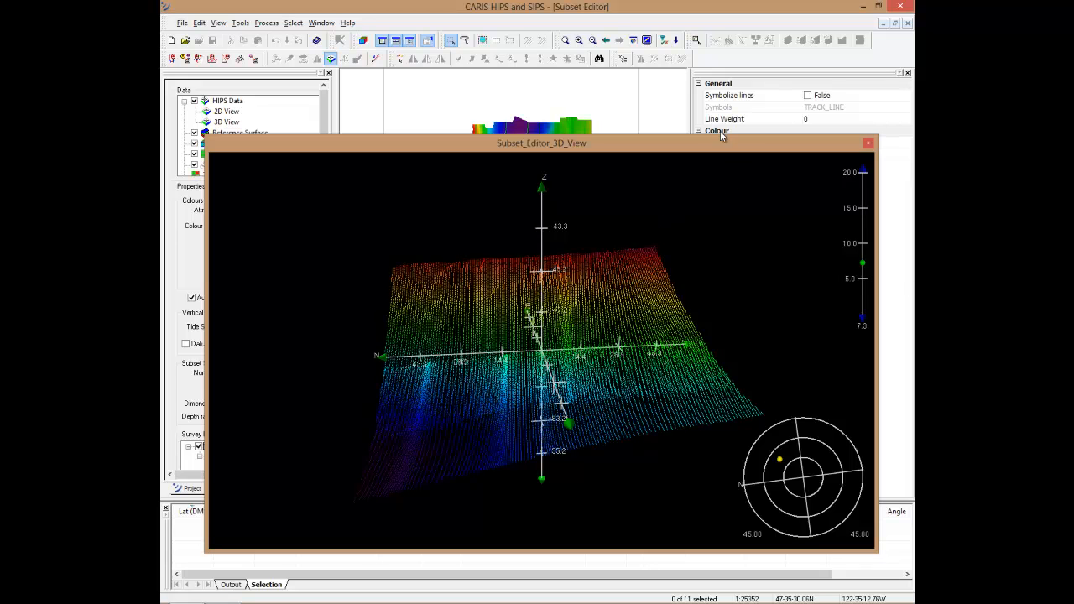
click(665, 41)
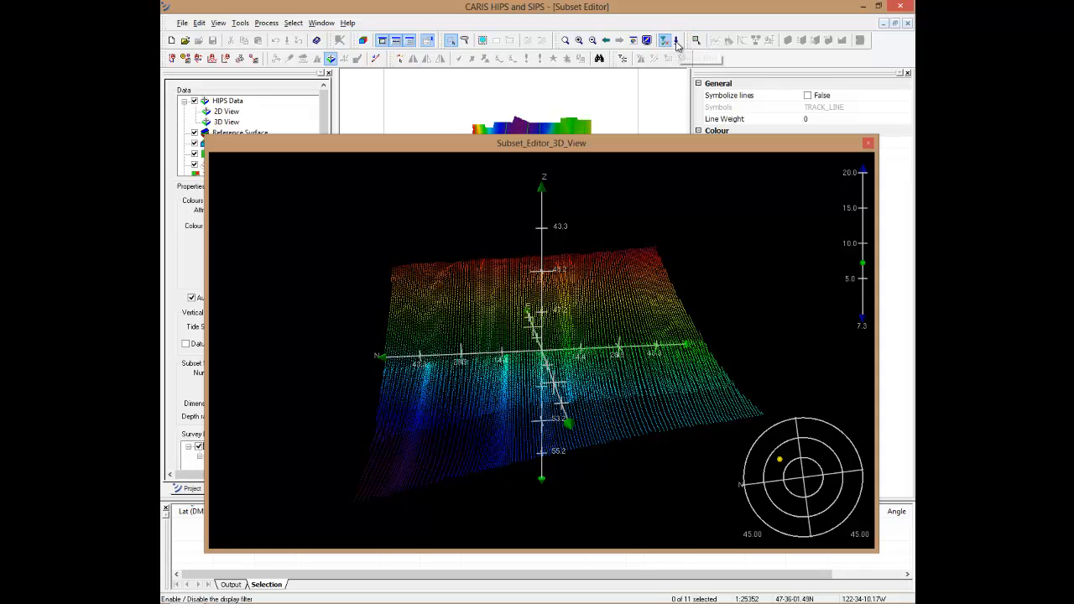
click(677, 41)
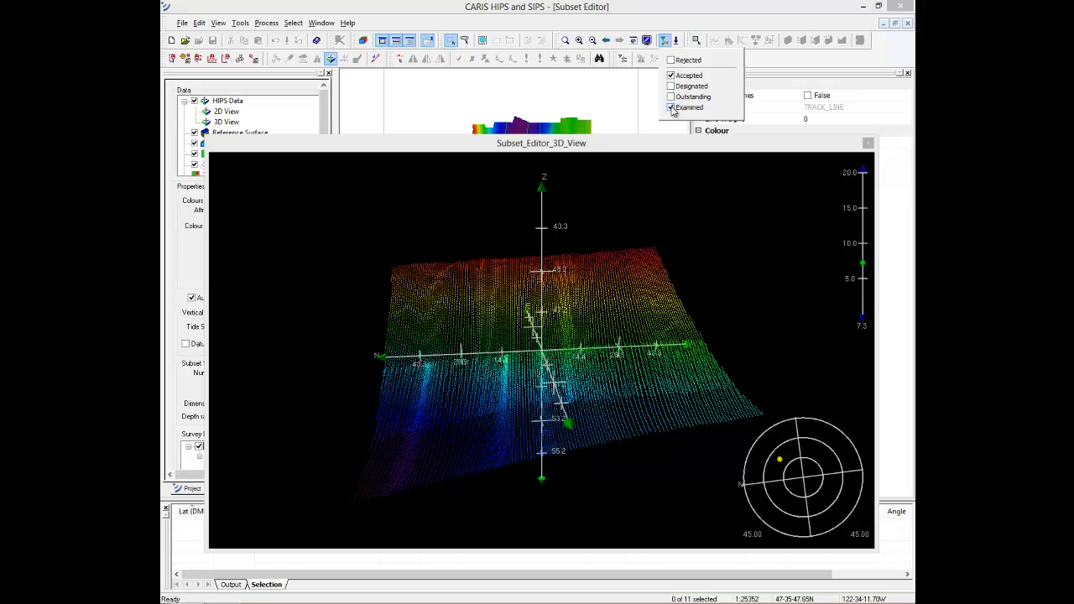
Flag four small patches of soundings in the 3D subset as Outstanding, Examined, Designated and Rejected, one status per patch.
click(431, 291)
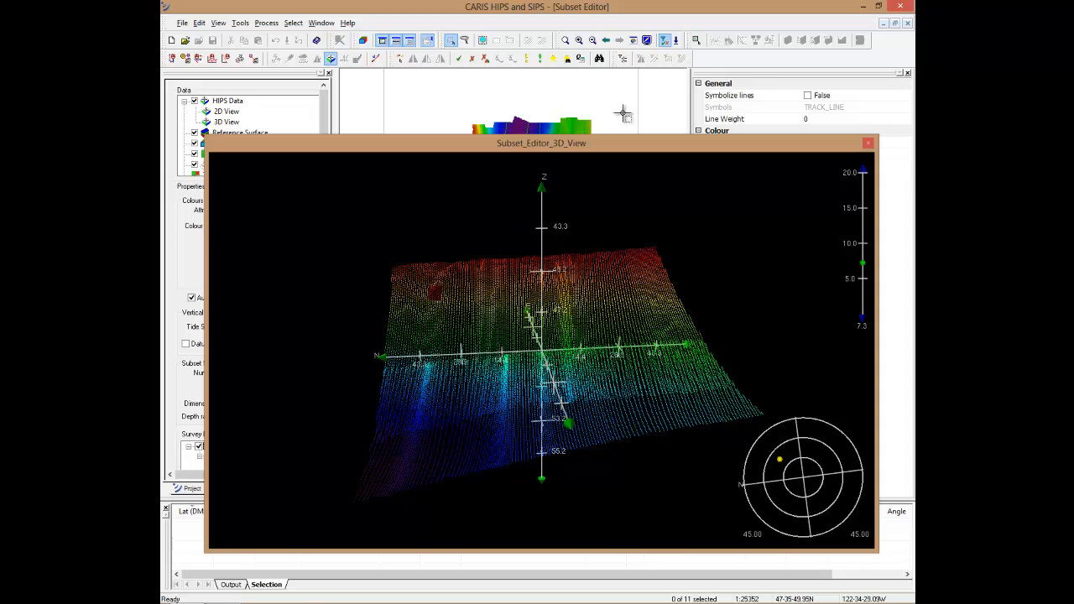
click(528, 59)
click(481, 305)
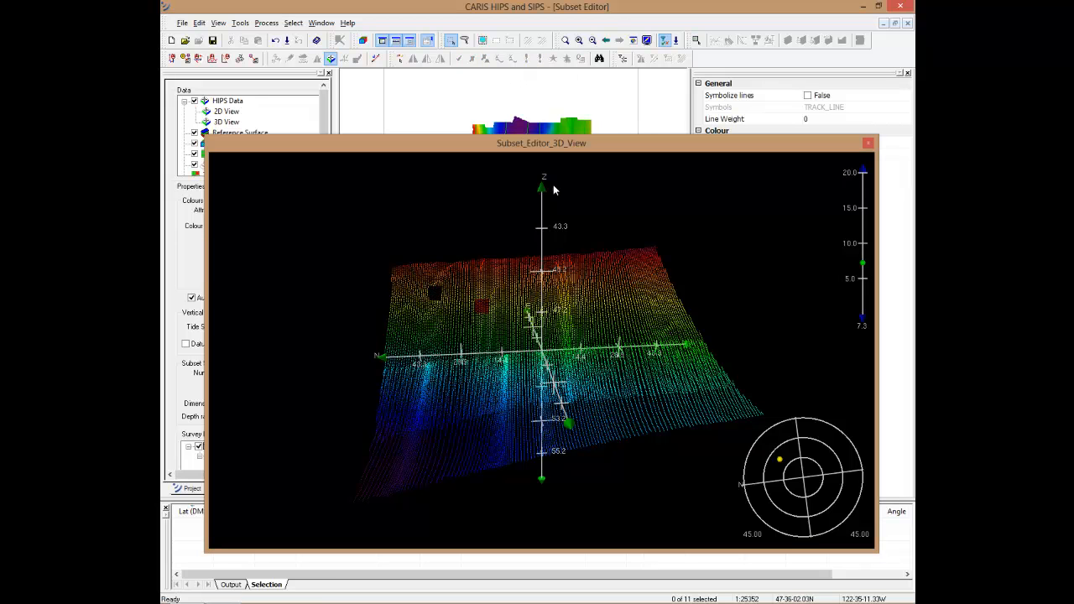
click(553, 58)
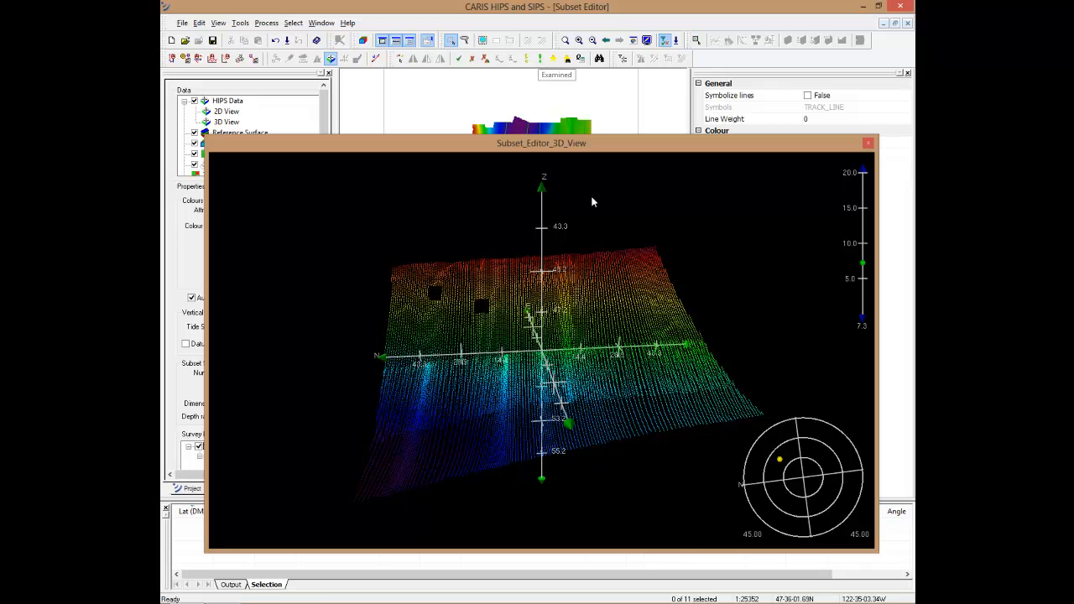
click(553, 59)
click(445, 401)
click(472, 61)
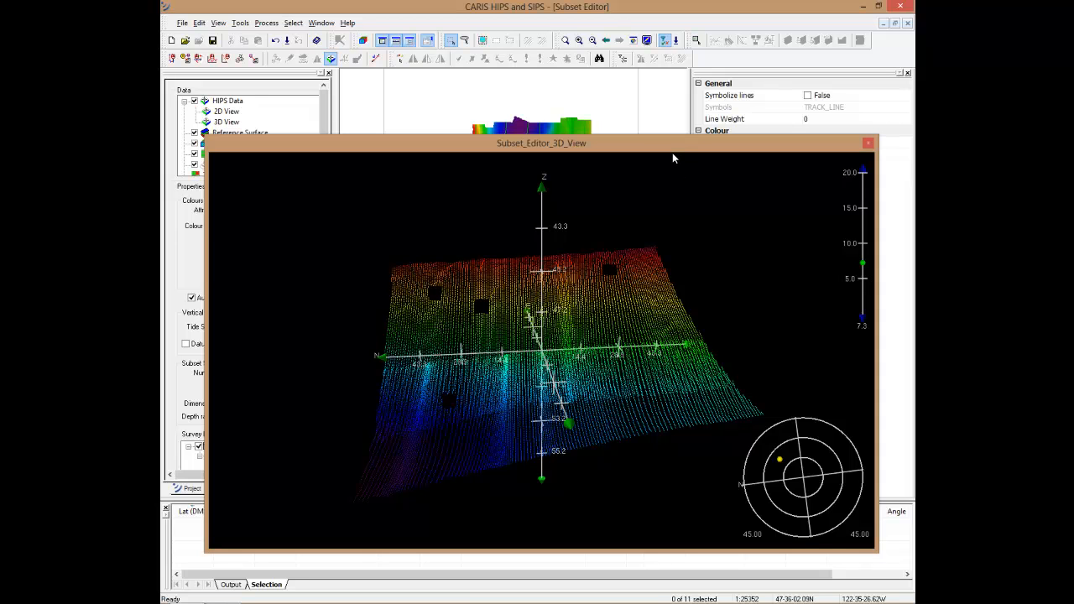
Filter the 3D view to show only Rejected, Designated, Outstanding and Examined soundings, and switch the display filter off after viewing them.
click(677, 41)
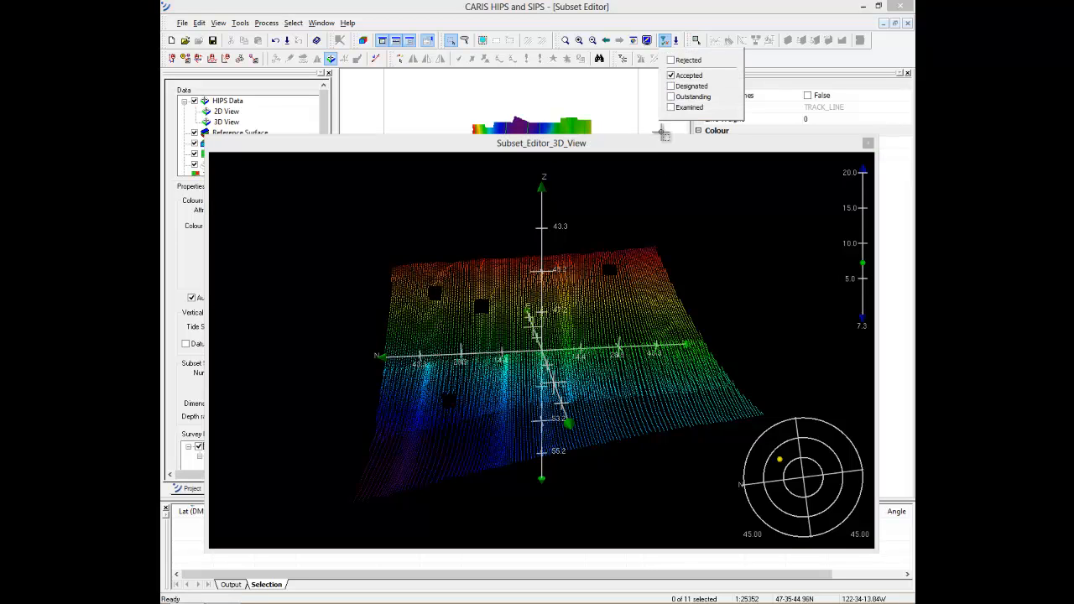
click(672, 76)
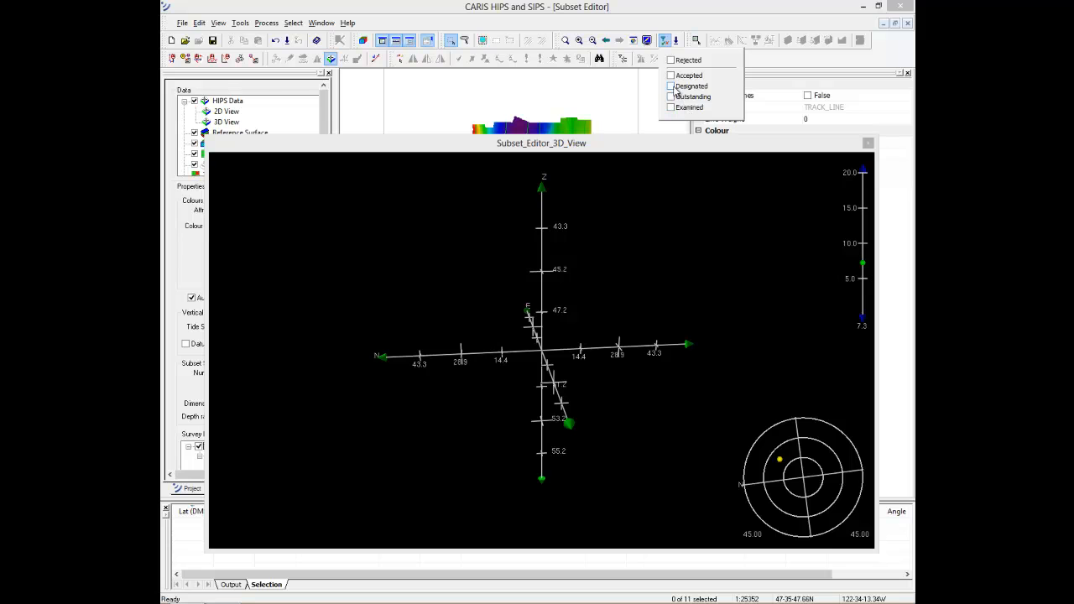
click(671, 86)
click(671, 108)
click(672, 61)
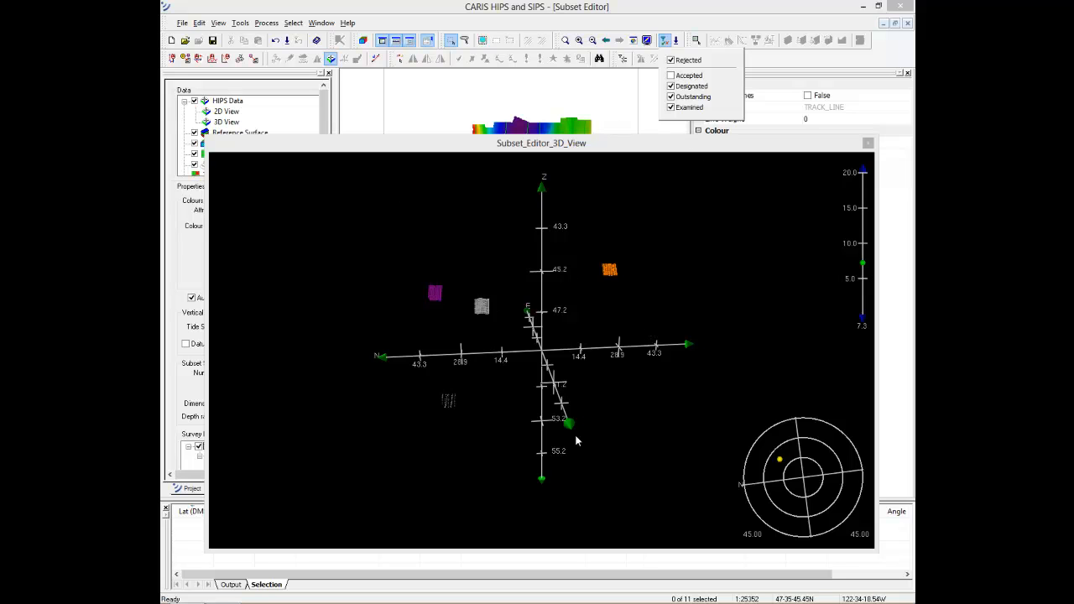
click(668, 42)
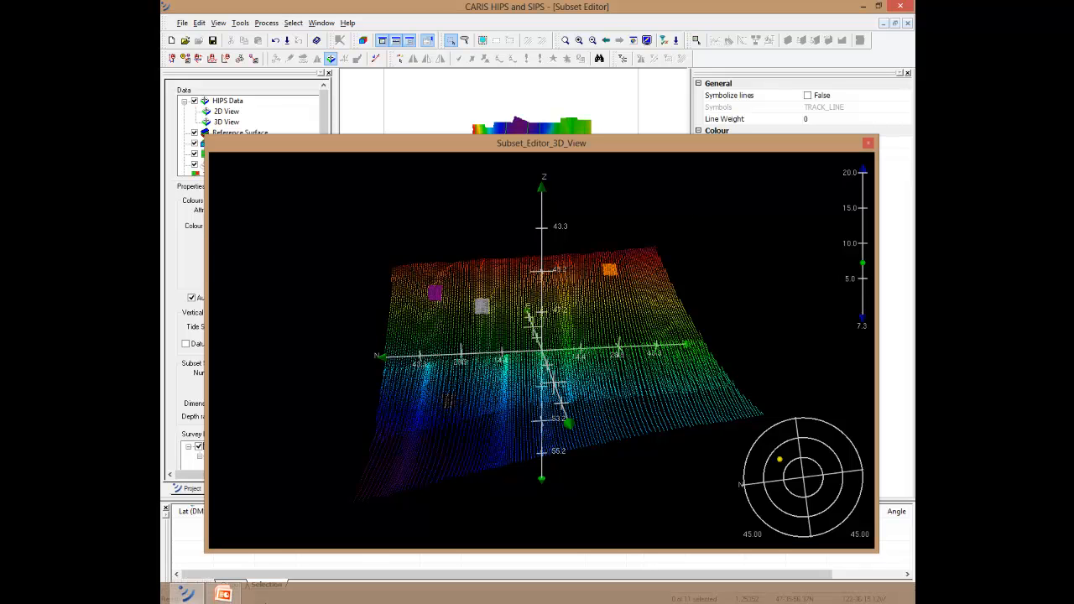
Switch to the PowerPoint presentation and show the Functional updates slide.
click(230, 594)
click(357, 246)
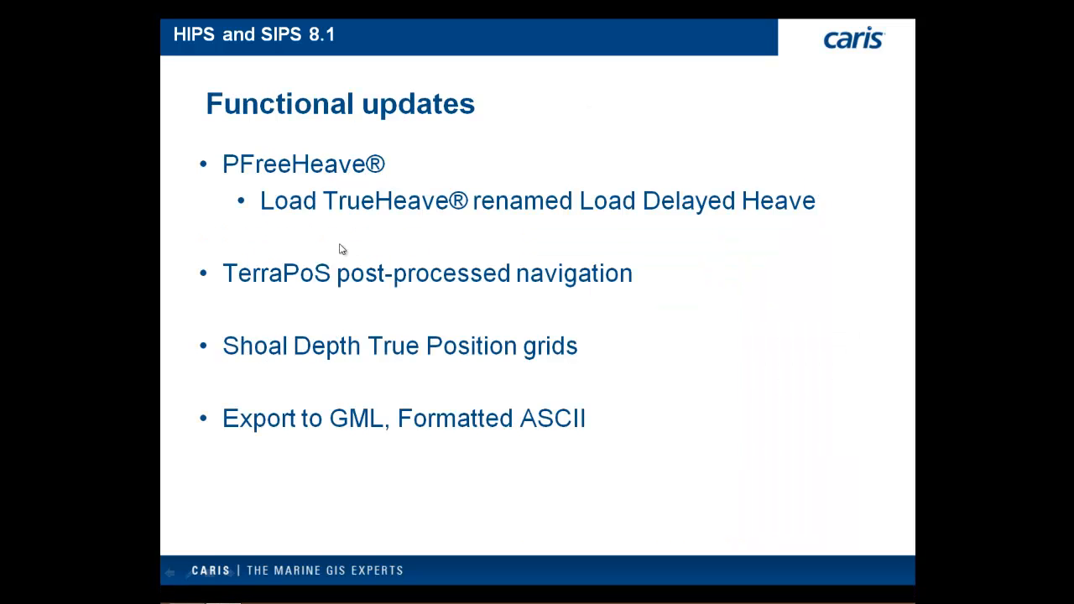
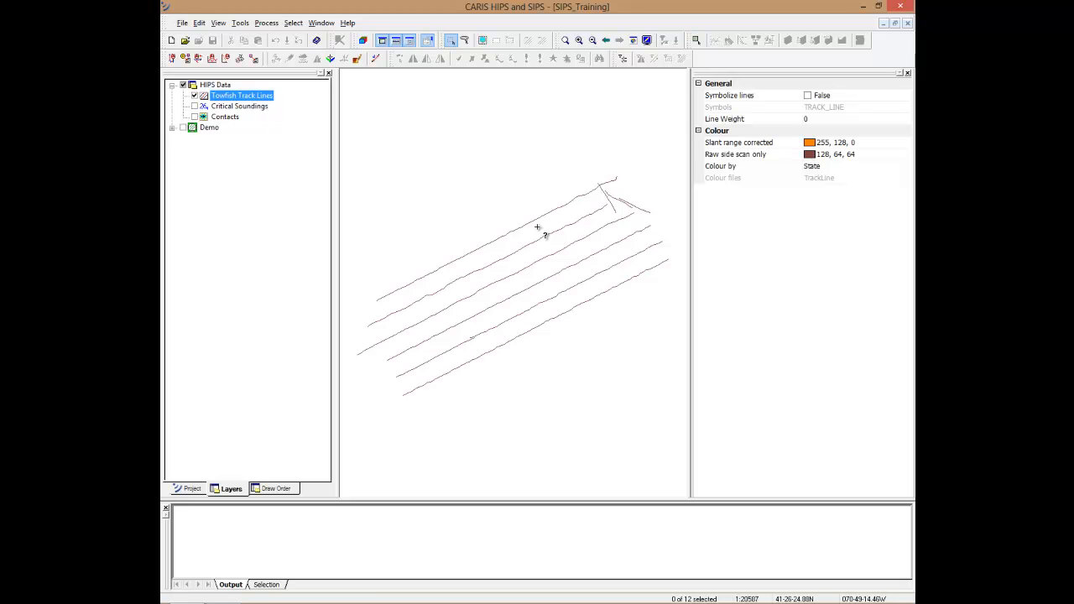
Load the southernmost towfish track line into the Side Scan Editor and display its imagery as Raw.
click(515, 344)
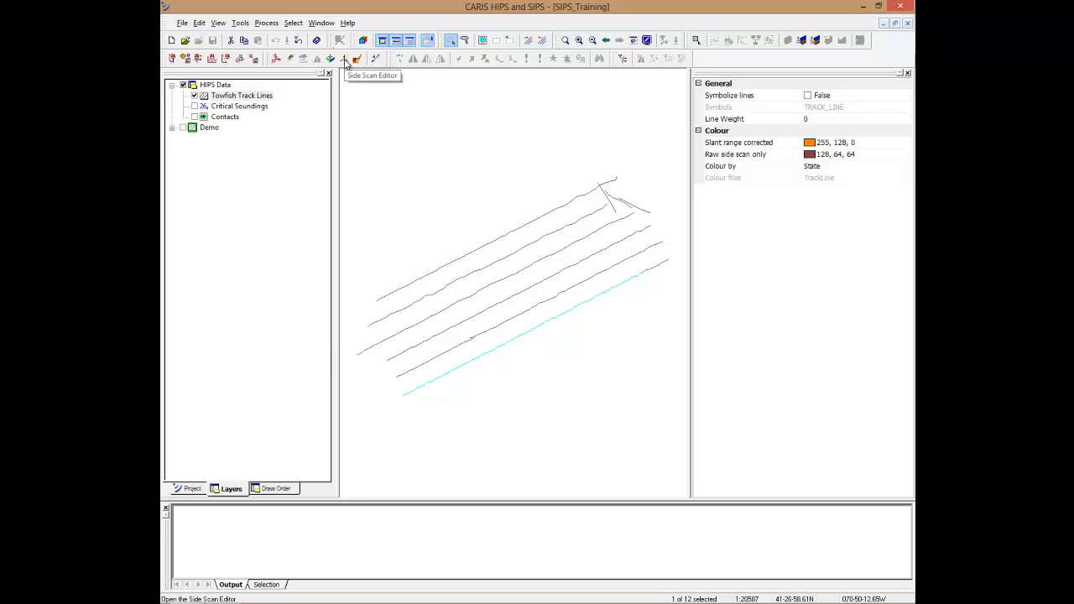
click(345, 60)
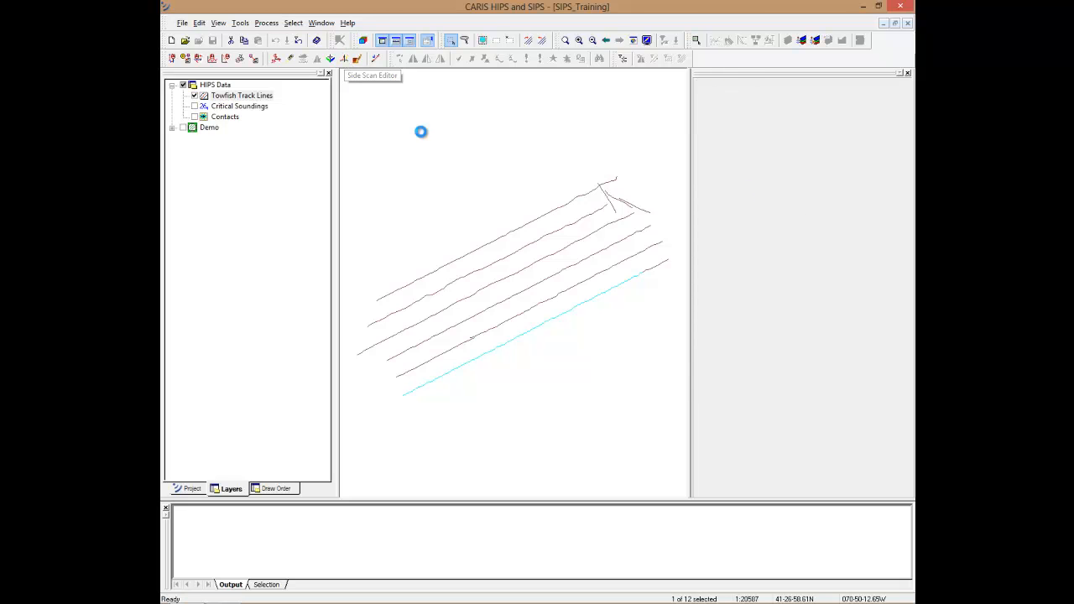
right_click(619, 223)
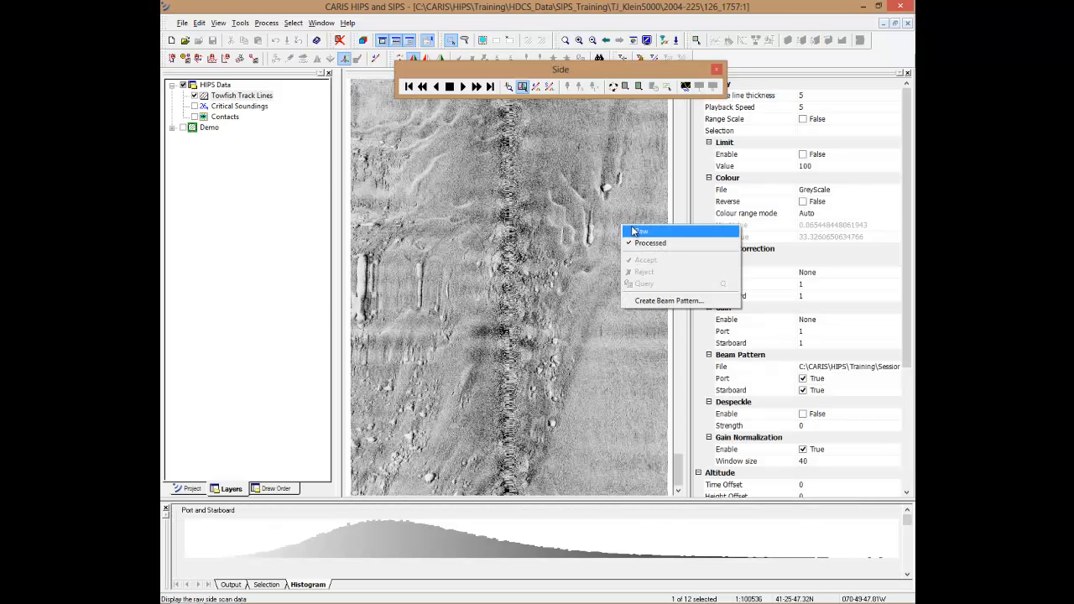
click(631, 228)
Widen the side scan imagery pane on both sides and examine the raw imagery further along the line.
drag(690, 228, 816, 228)
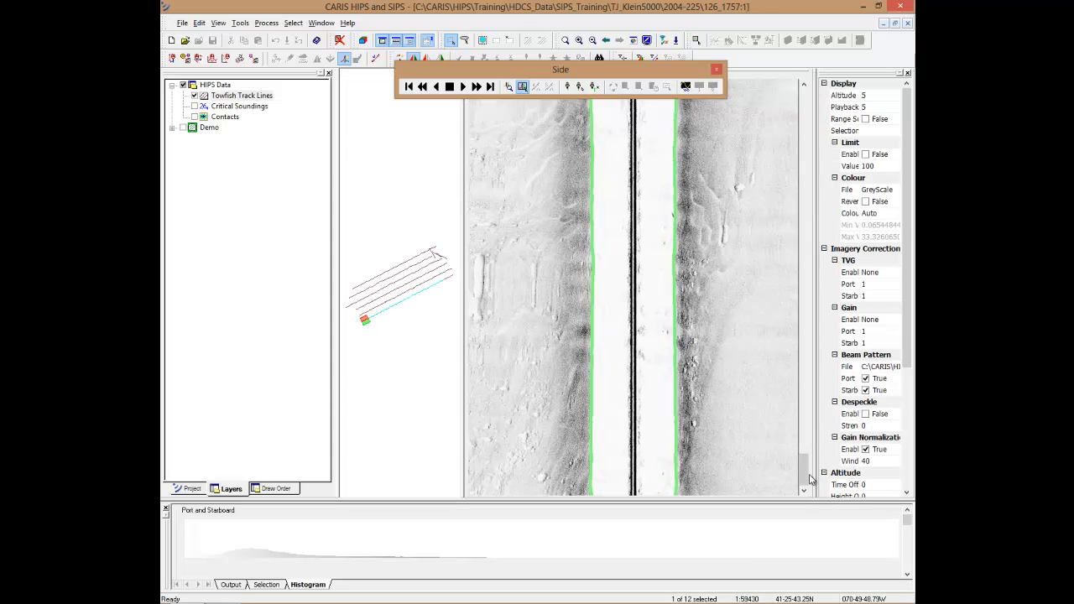
mouse_move(806, 469)
mouse_down()
mouse_move(805, 228)
mouse_move(806, 450)
mouse_up()
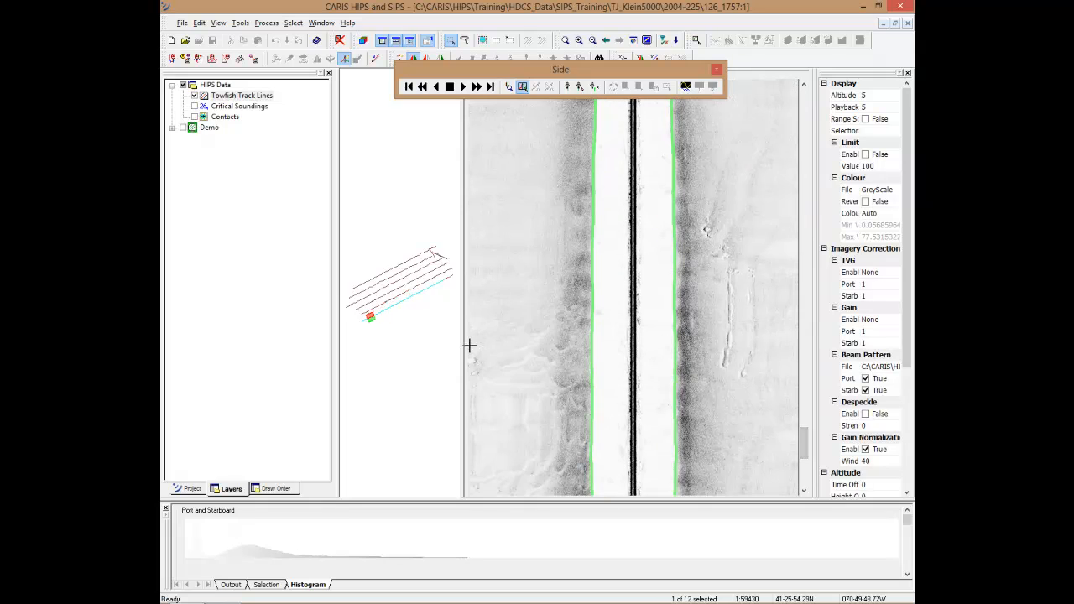
drag(463, 346, 396, 345)
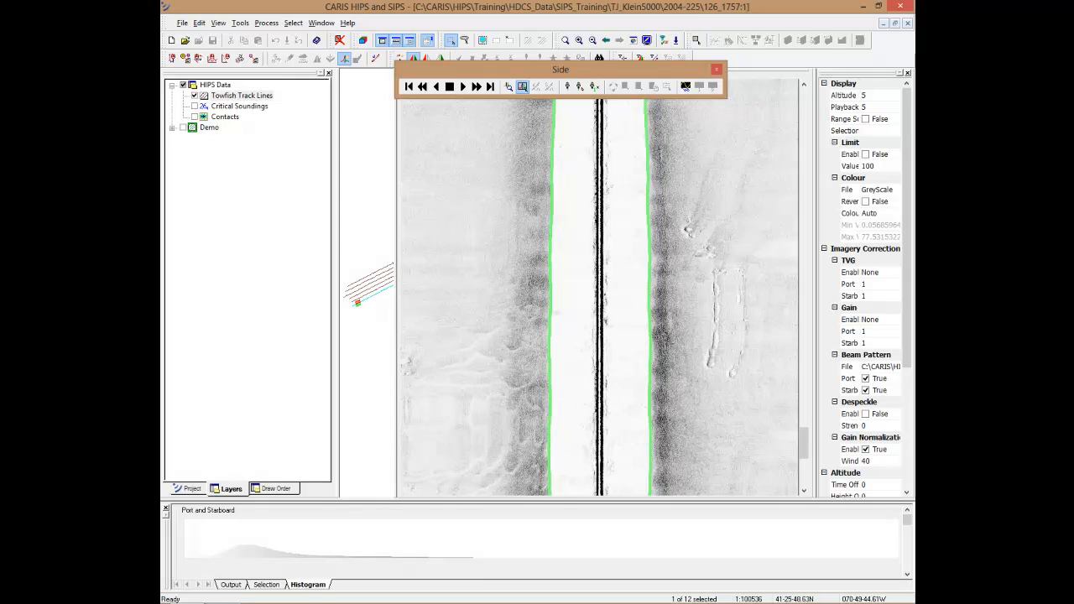
Widen the side scan properties pane so its values are readable and move the Side toolbar clear of it.
right_click(682, 342)
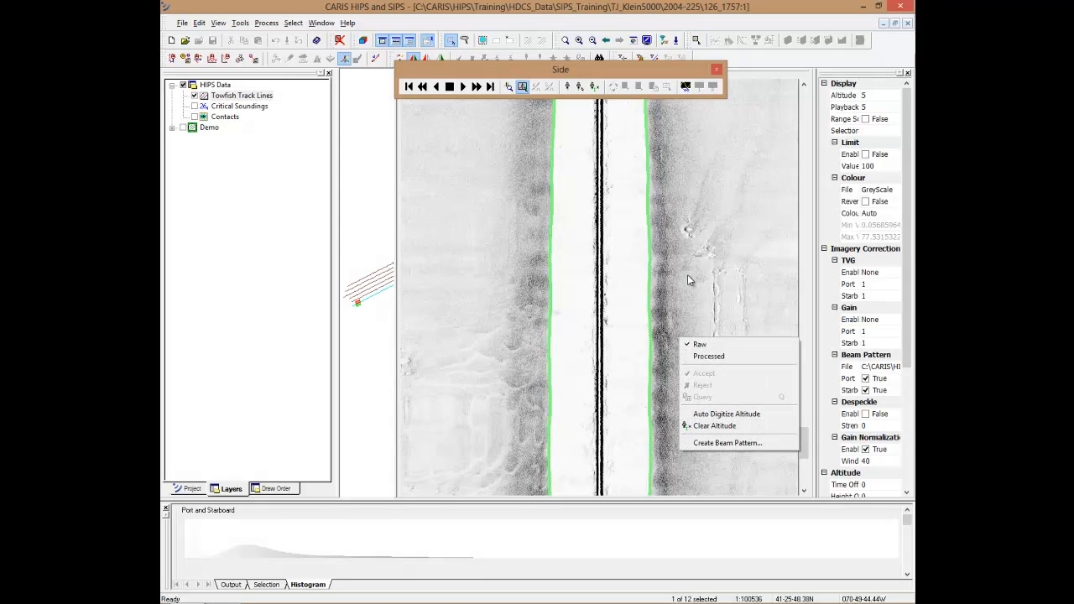
click(817, 266)
drag(816, 264, 783, 264)
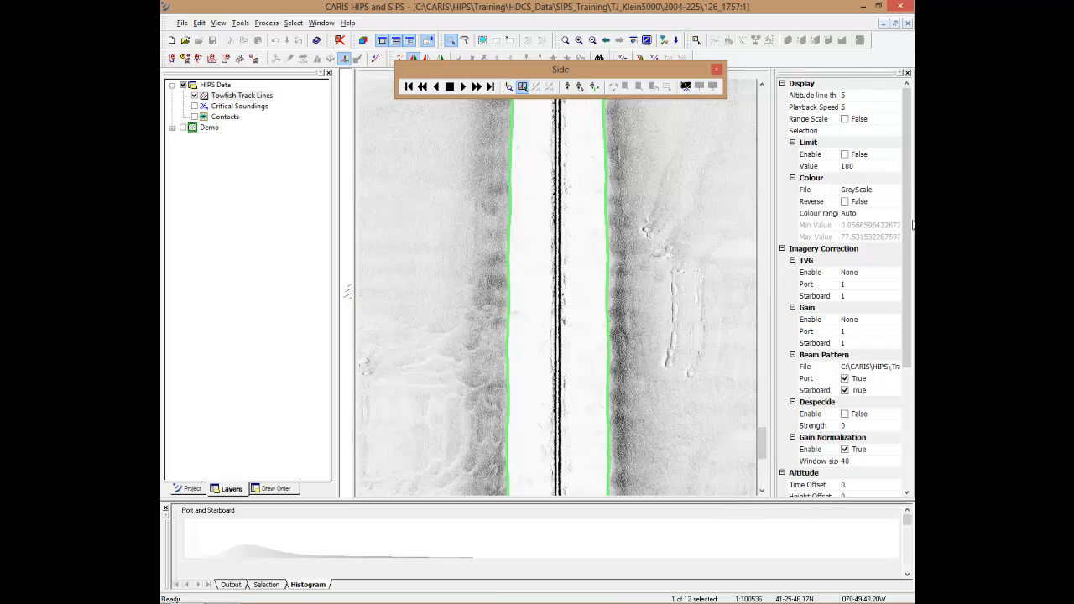
drag(774, 100, 712, 106)
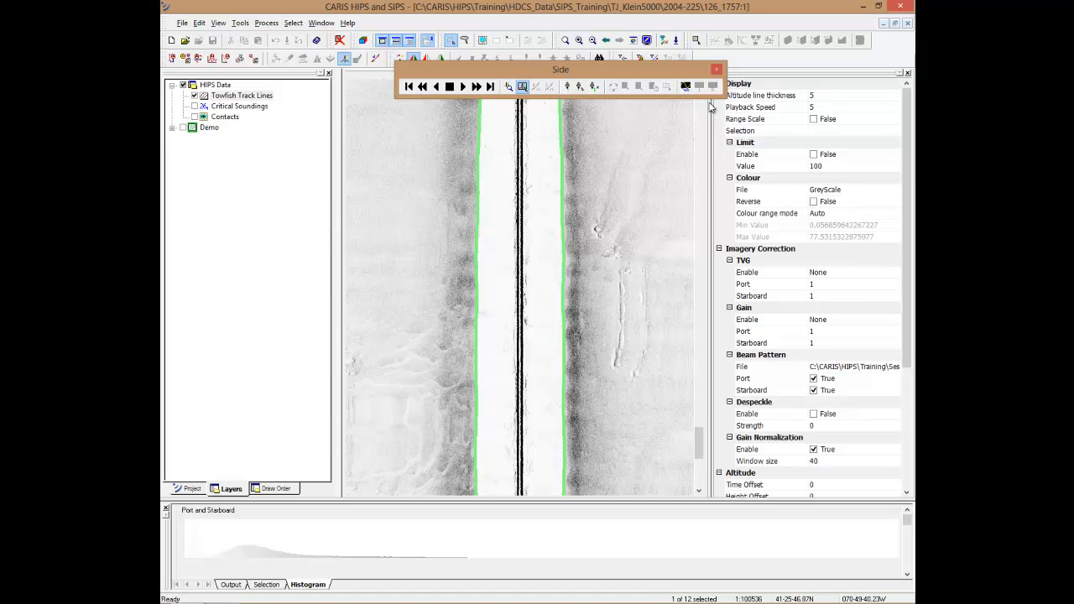
drag(674, 75, 630, 75)
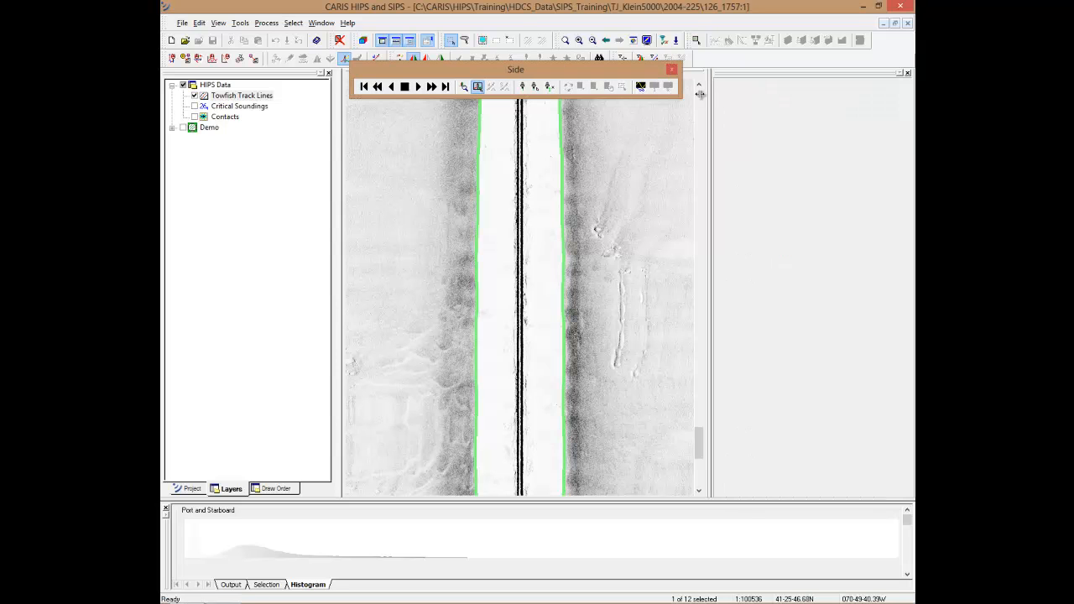
Collapse the Imagery Correction, Altitude and Contact property groups, leaving only the Display settings expanded.
click(719, 83)
click(720, 95)
click(720, 107)
click(719, 119)
click(720, 83)
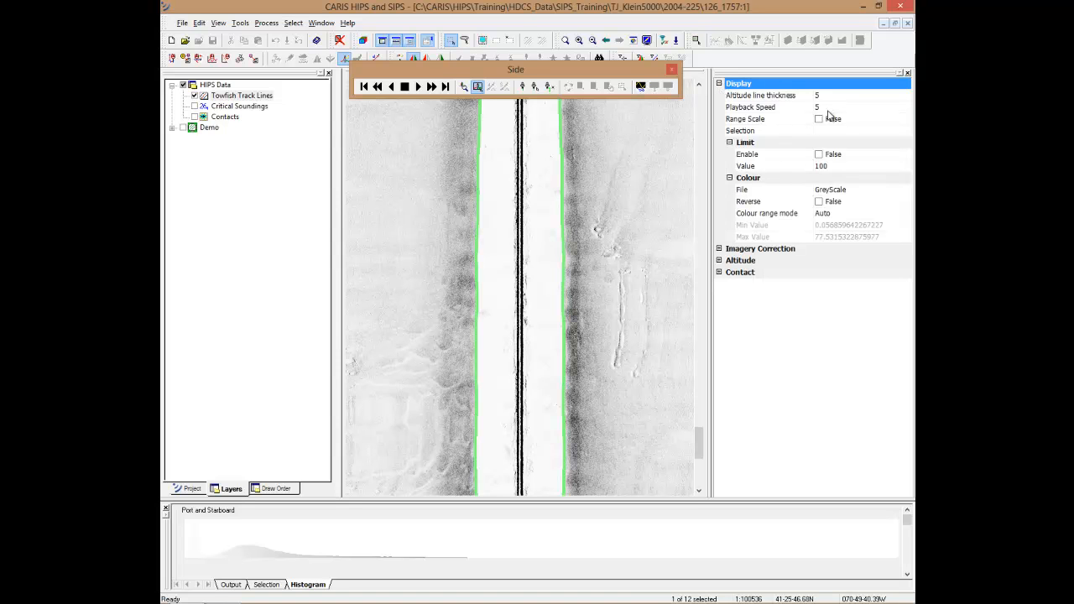
Reverse the GreyScale colours of the raw imagery and switch the reversal off after comparing.
click(819, 203)
click(819, 203)
click(819, 203)
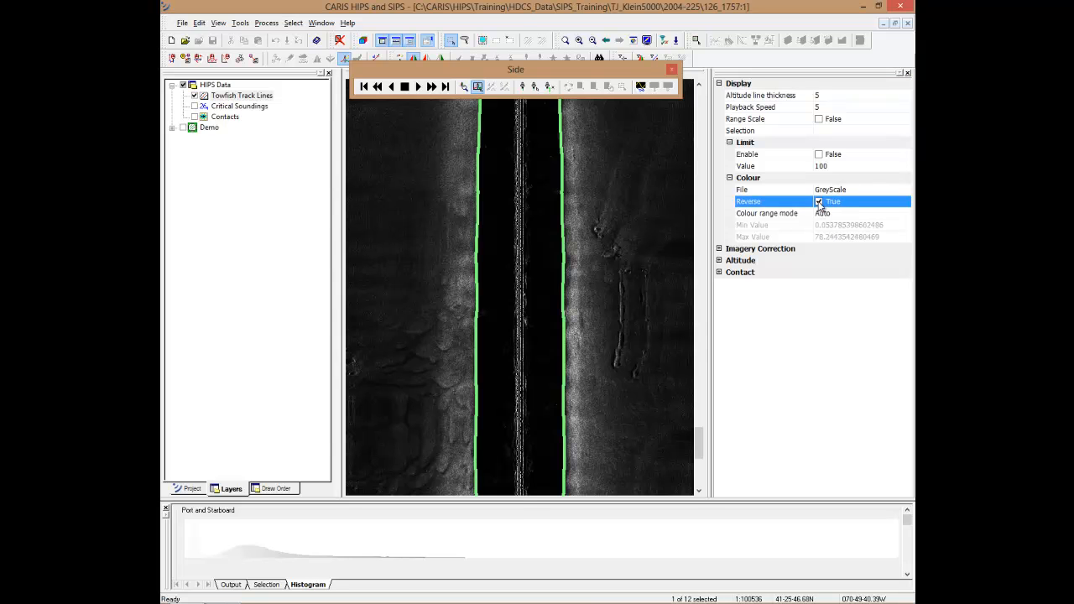
click(819, 203)
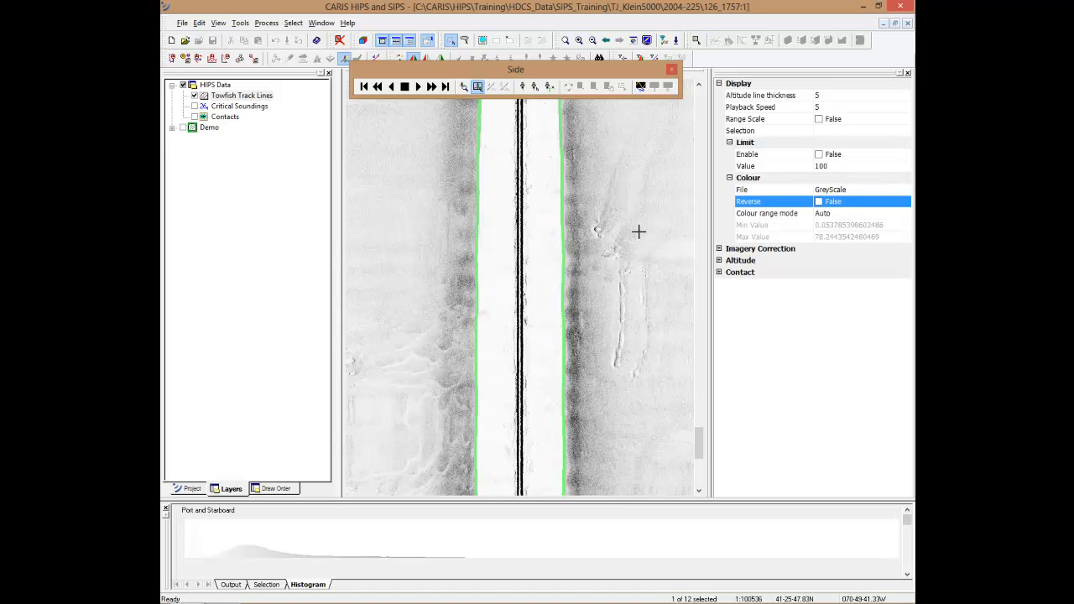
Review the Altitude settings alongside the raw imagery further along the line, and collapse the group.
click(720, 261)
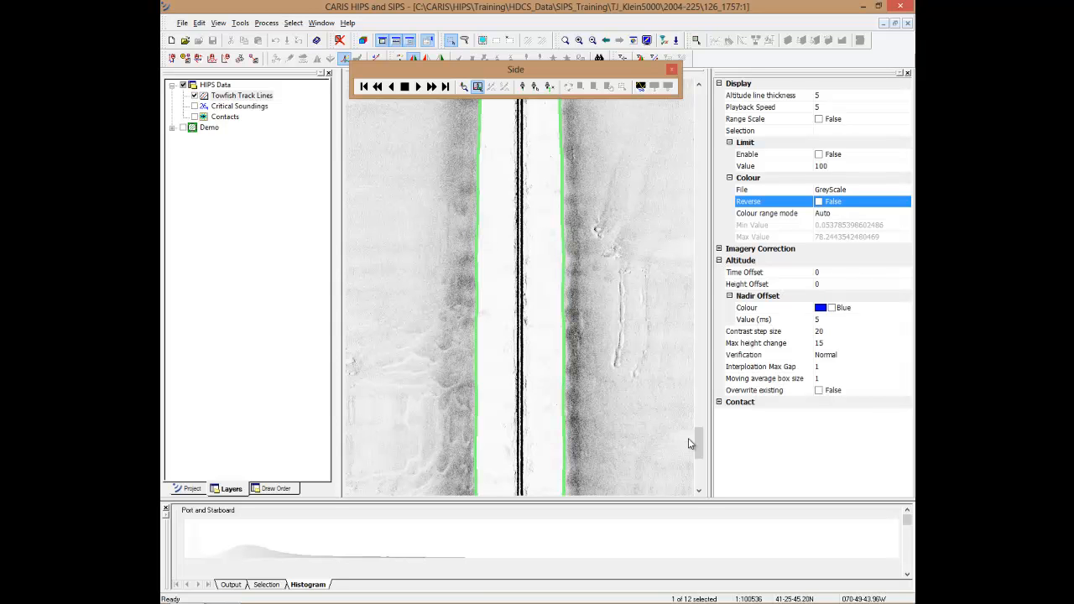
drag(697, 443, 697, 418)
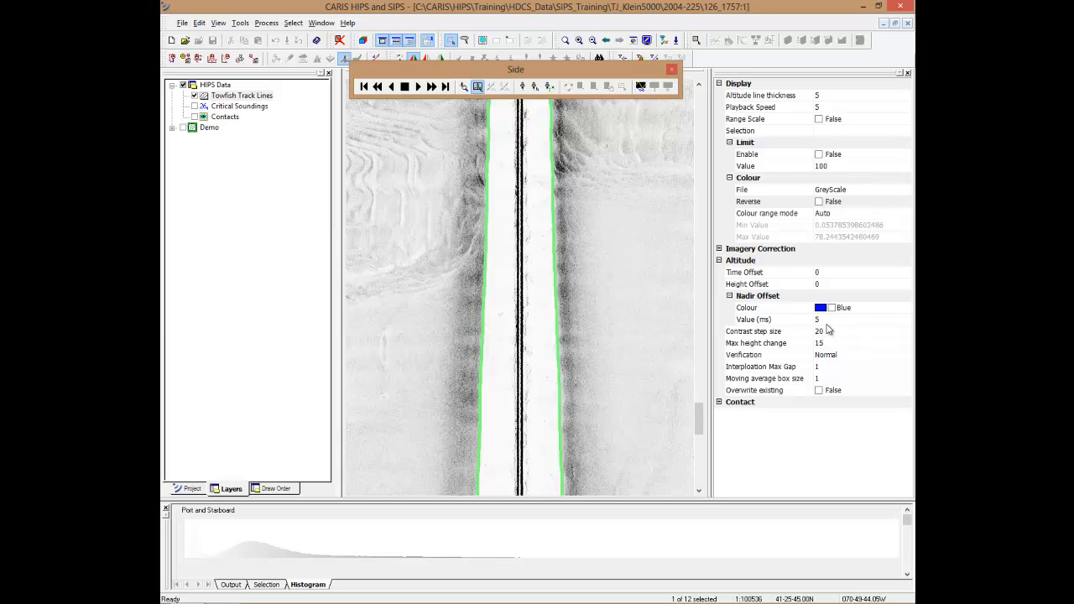
click(719, 262)
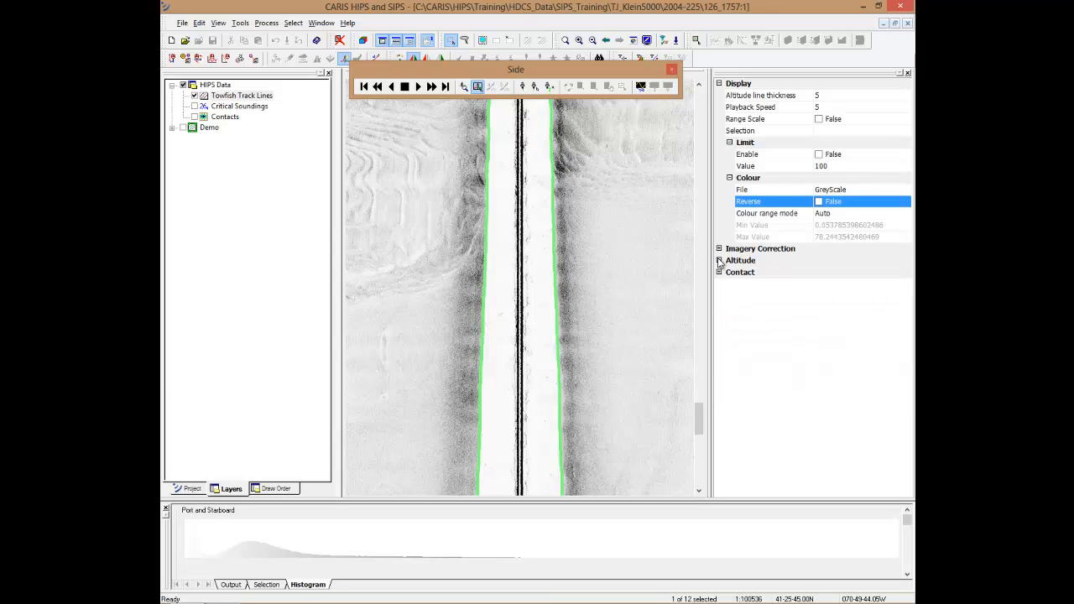
Change the side scan imagery display from Raw to Processed.
right_click(595, 250)
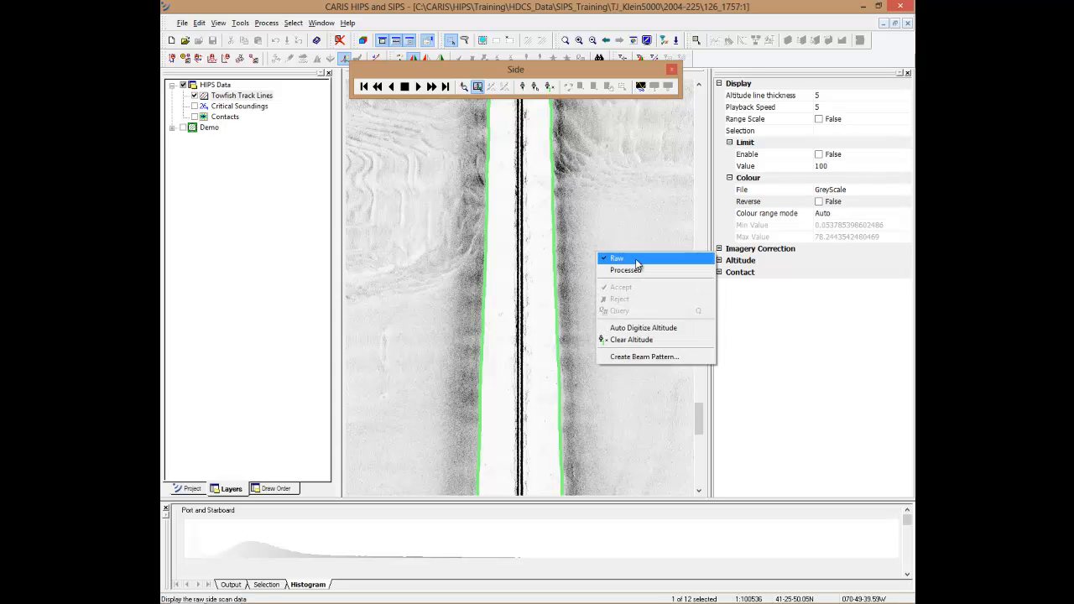
click(639, 273)
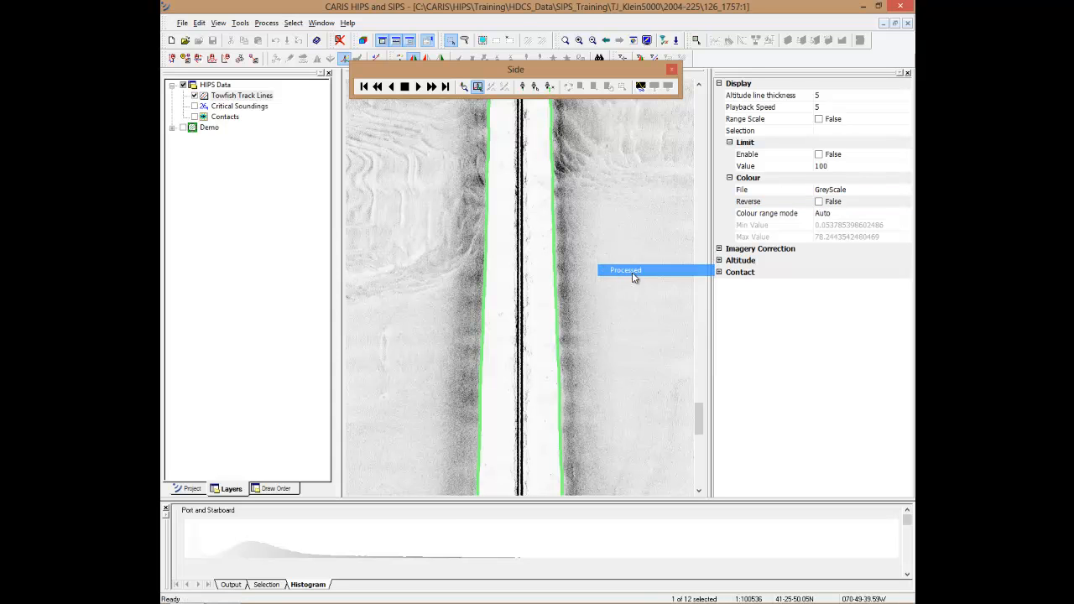
right_click(599, 271)
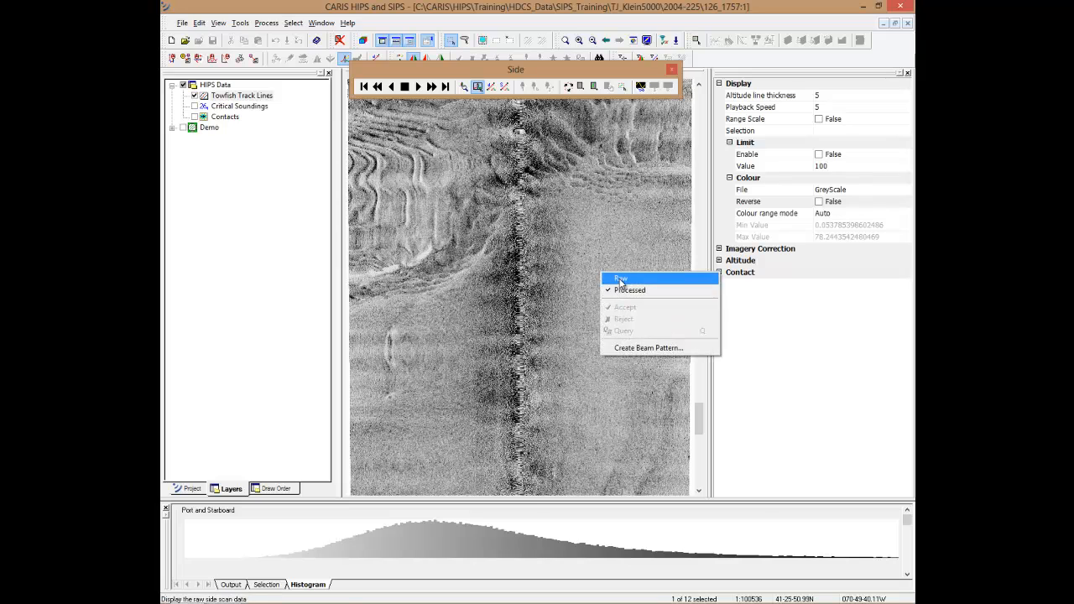
click(621, 290)
right_click(630, 304)
click(654, 329)
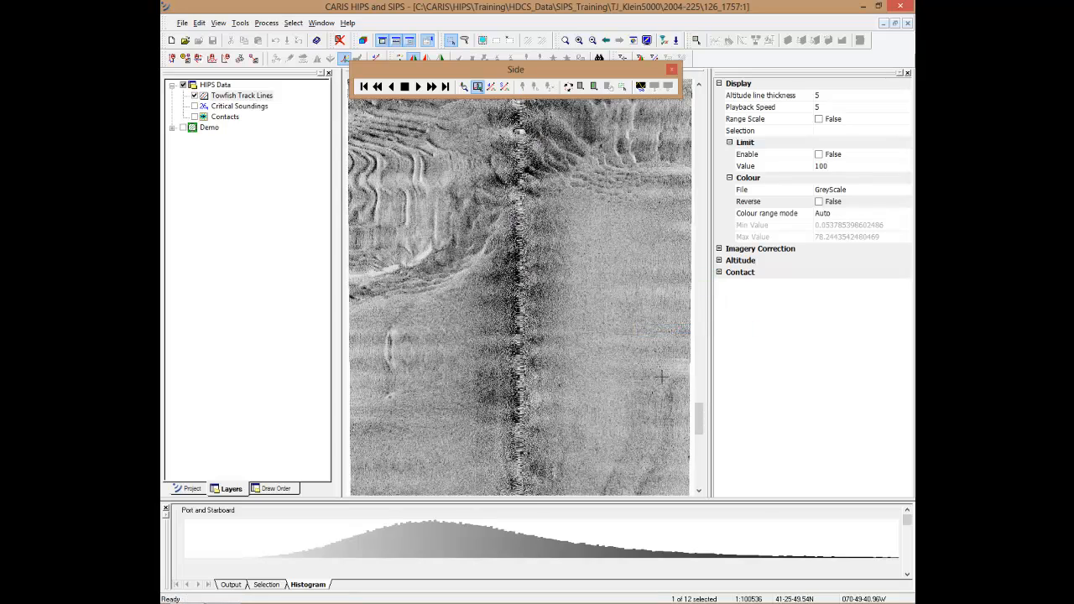
Show the imagery at the far end of the line with only the Imagery Correction property group expanded.
drag(697, 419, 700, 84)
click(719, 84)
click(720, 107)
click(719, 107)
click(719, 95)
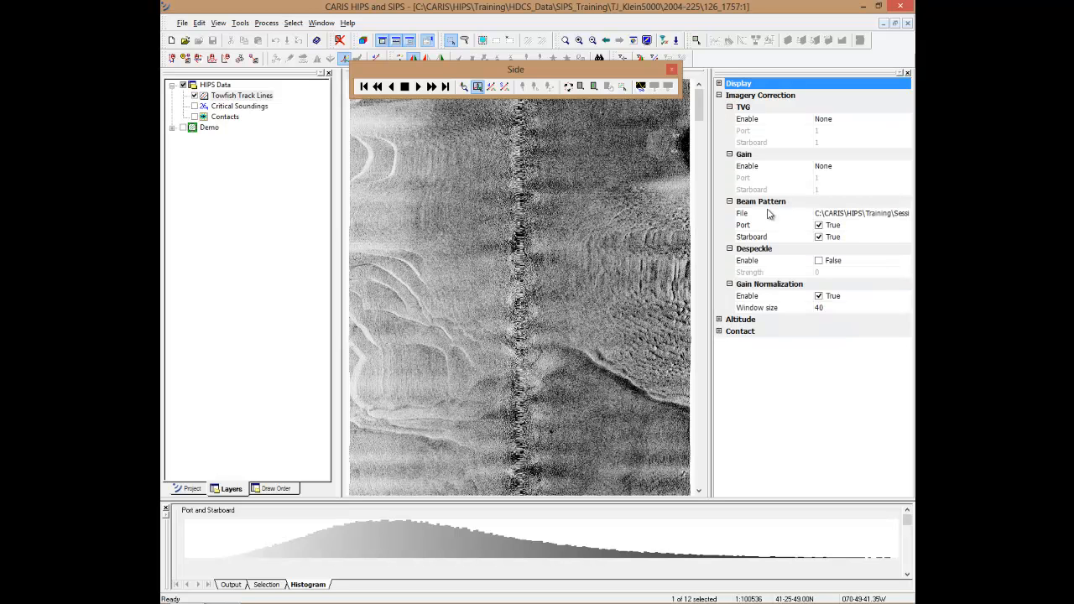
Disable the port and starboard beam pattern corrections and gain normalization for the processed imagery.
click(820, 225)
click(820, 237)
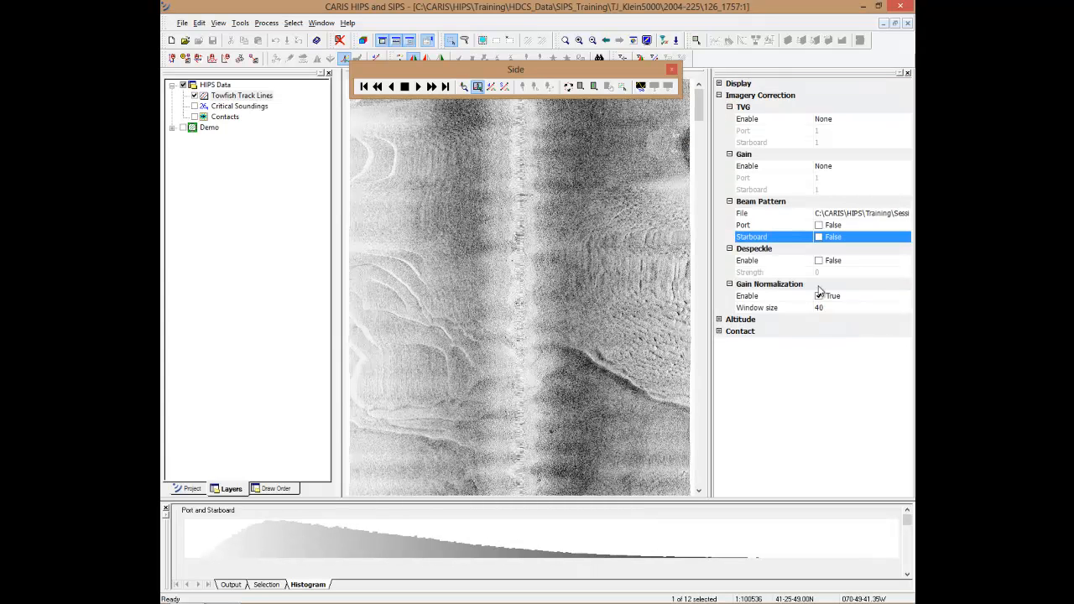
click(819, 296)
mouse_move(700, 107)
mouse_down()
mouse_move(702, 285)
mouse_move(701, 105)
mouse_up()
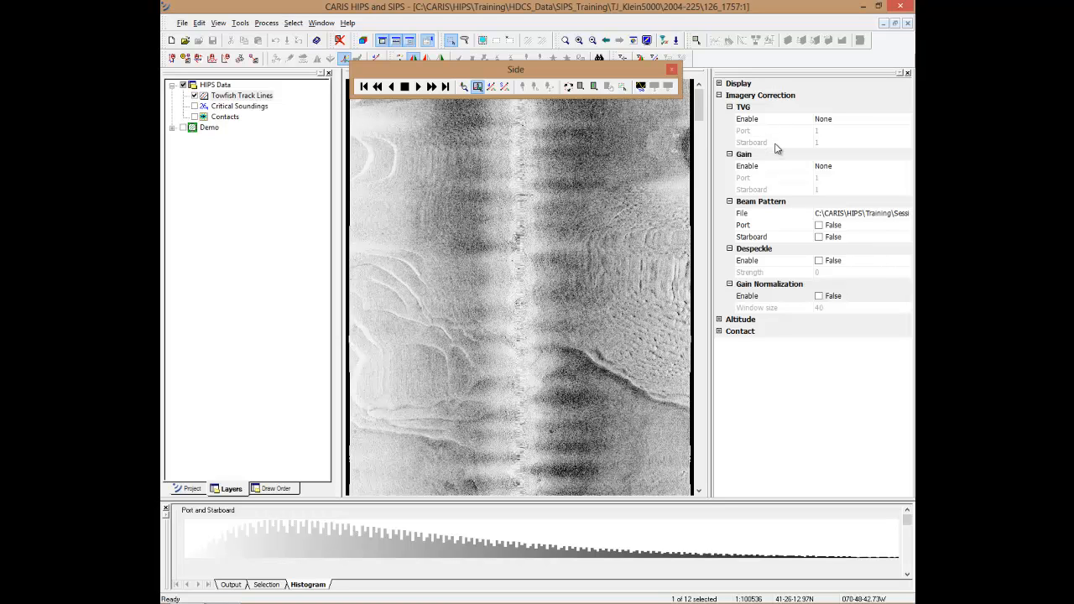
Enable TVG as Linked and set its port value to 22.
click(901, 119)
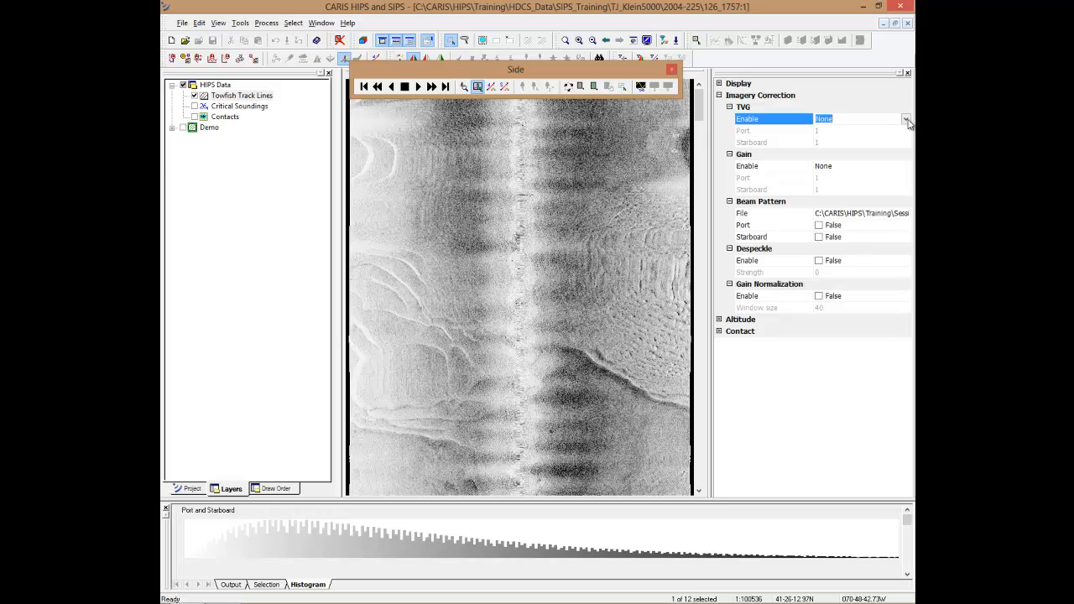
click(905, 119)
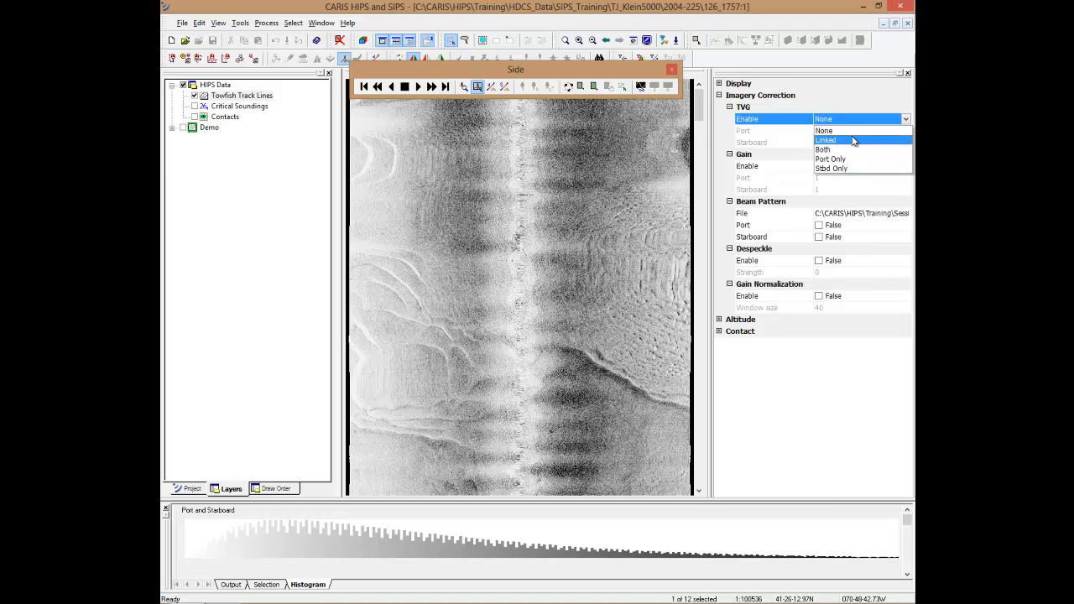
click(853, 141)
click(840, 130)
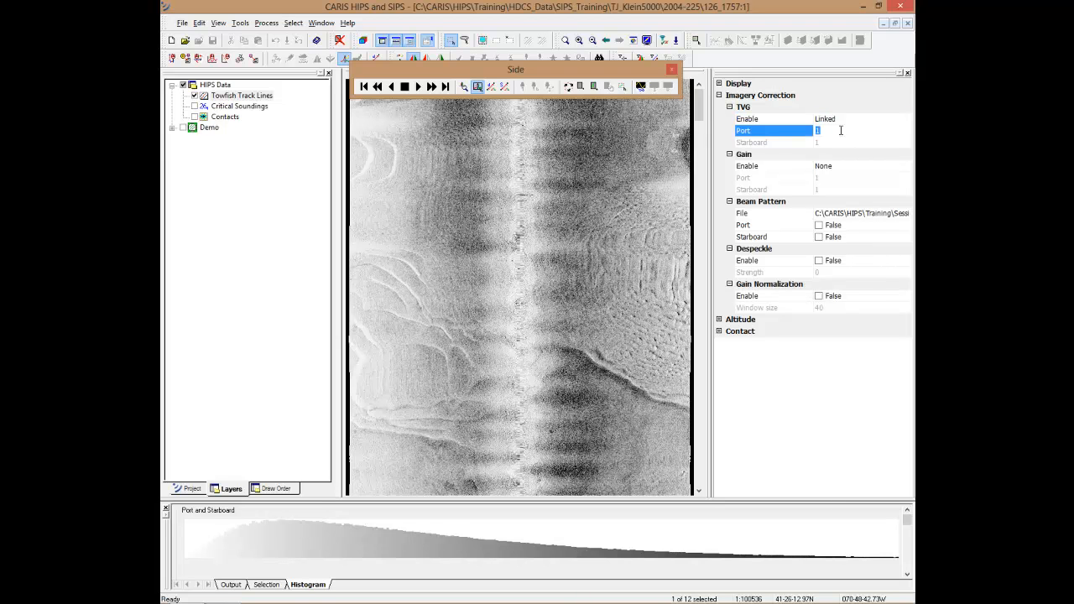
text(22)
key(Return)
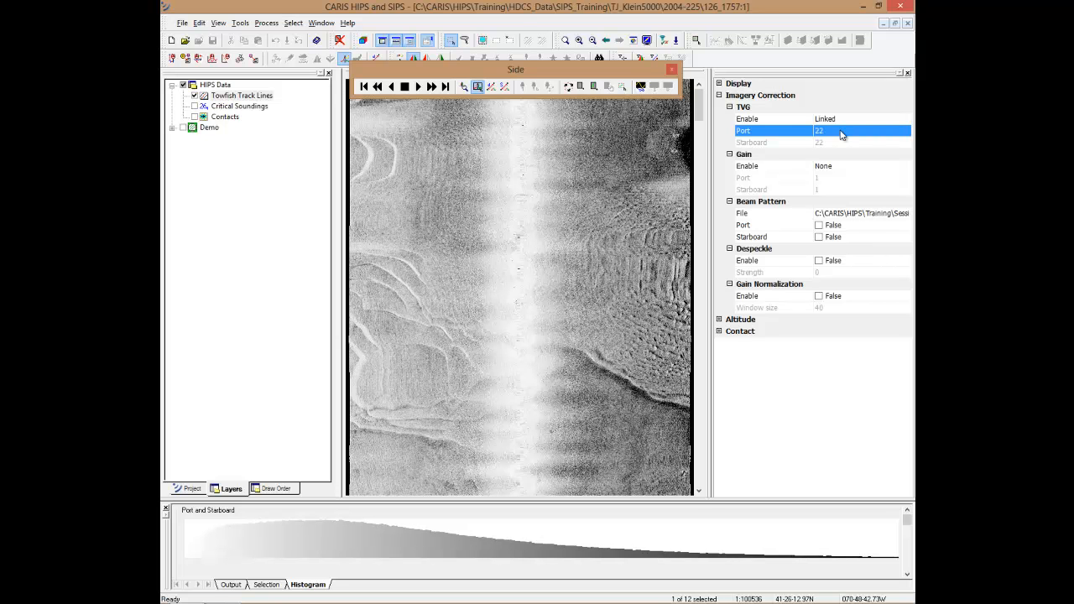
Try linked TVG values of 13, 5 and 55, and set TVG back to None.
text(13)
key(Return)
text(5)
key(Return)
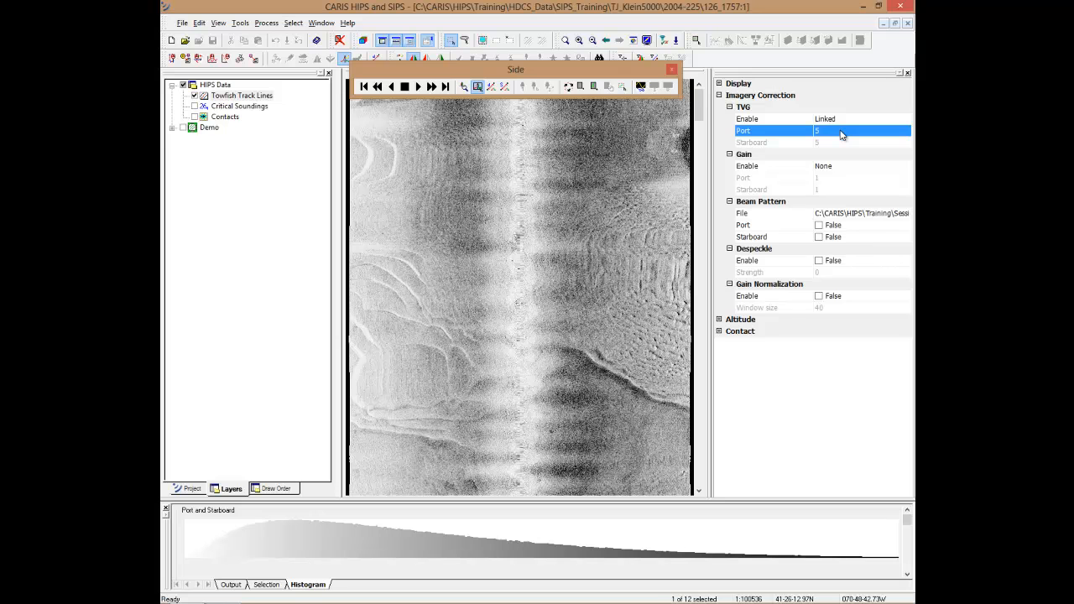
text(55)
key(Return)
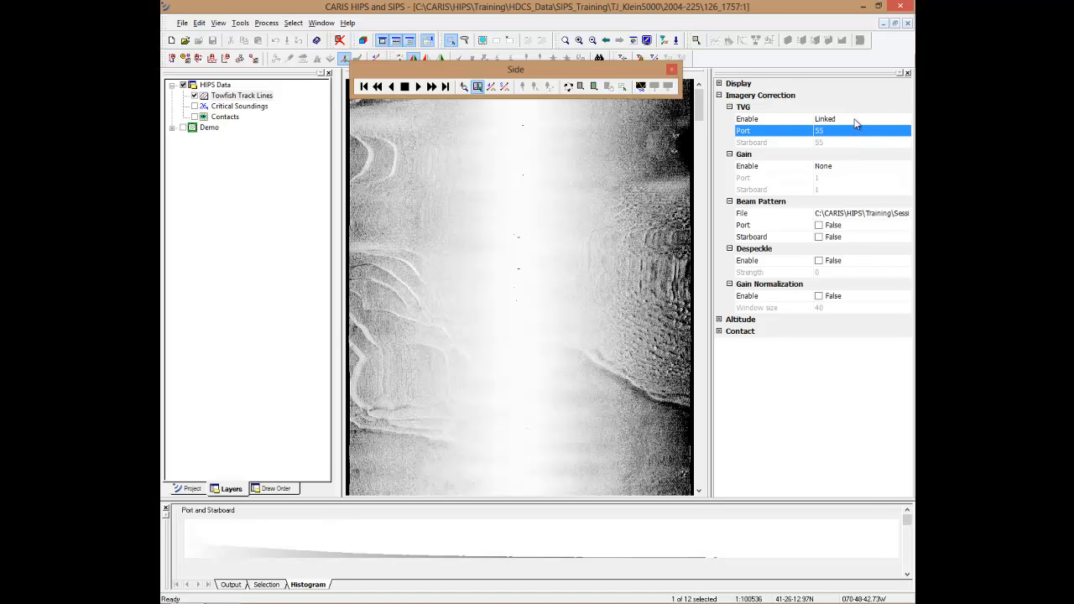
click(858, 120)
click(906, 119)
click(893, 132)
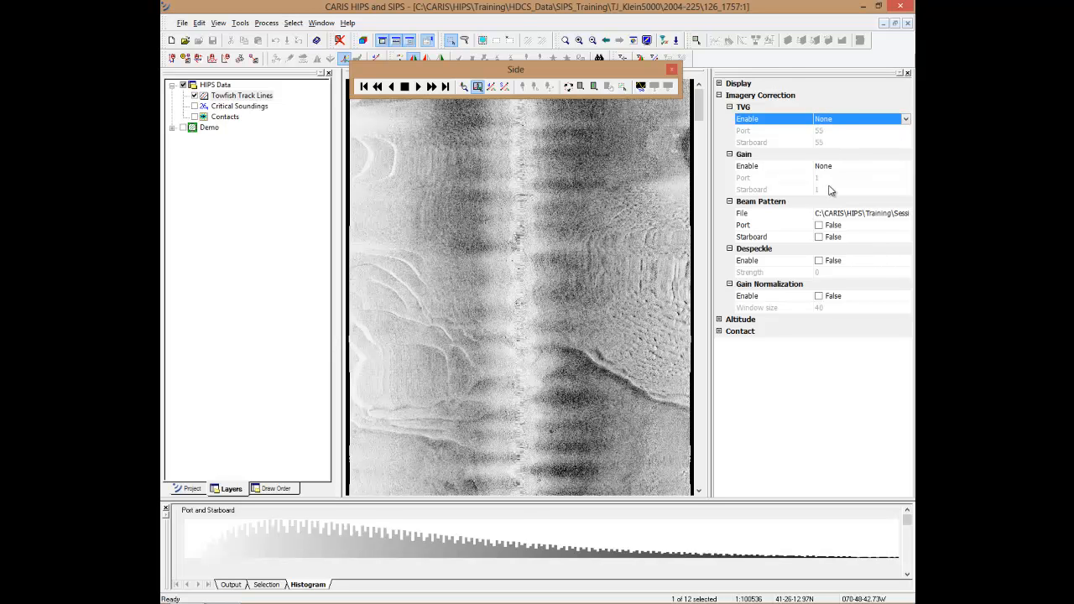
Enable the Despeckle correction to view its effect on the imagery, and disable it again.
click(837, 167)
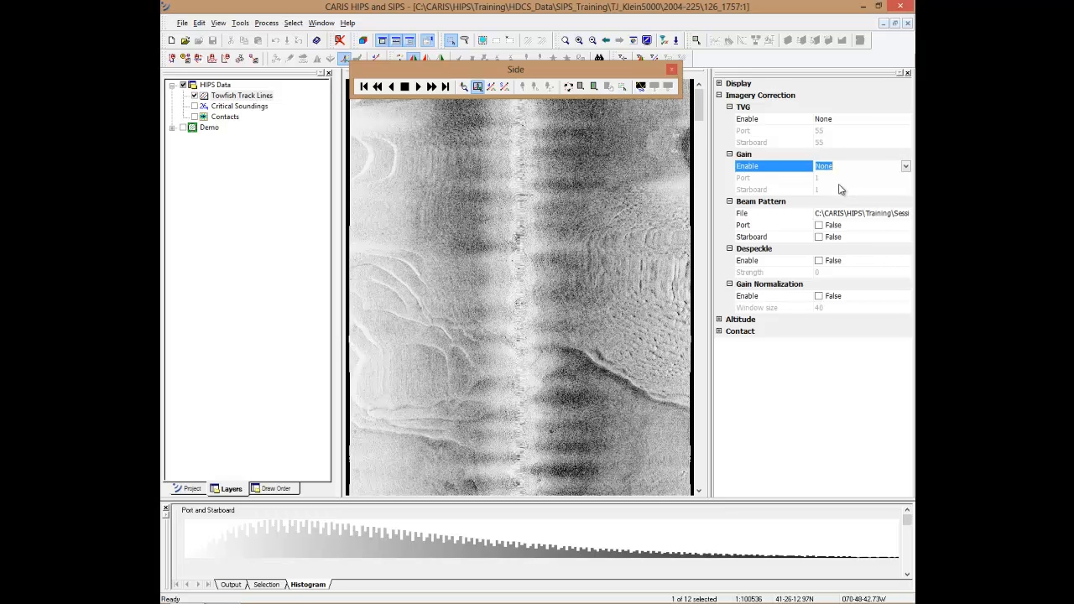
click(819, 261)
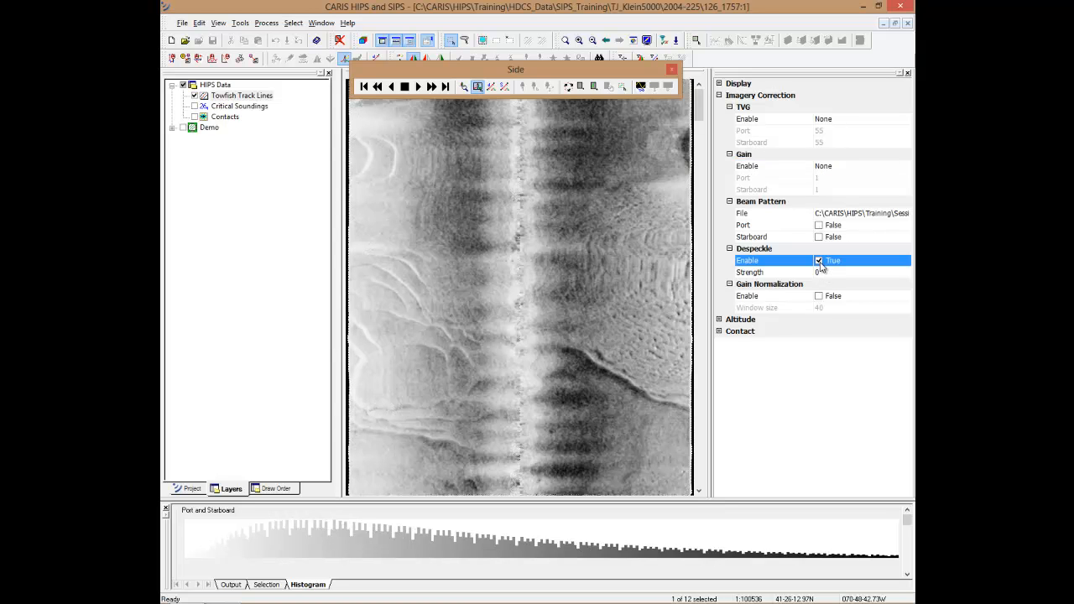
click(820, 261)
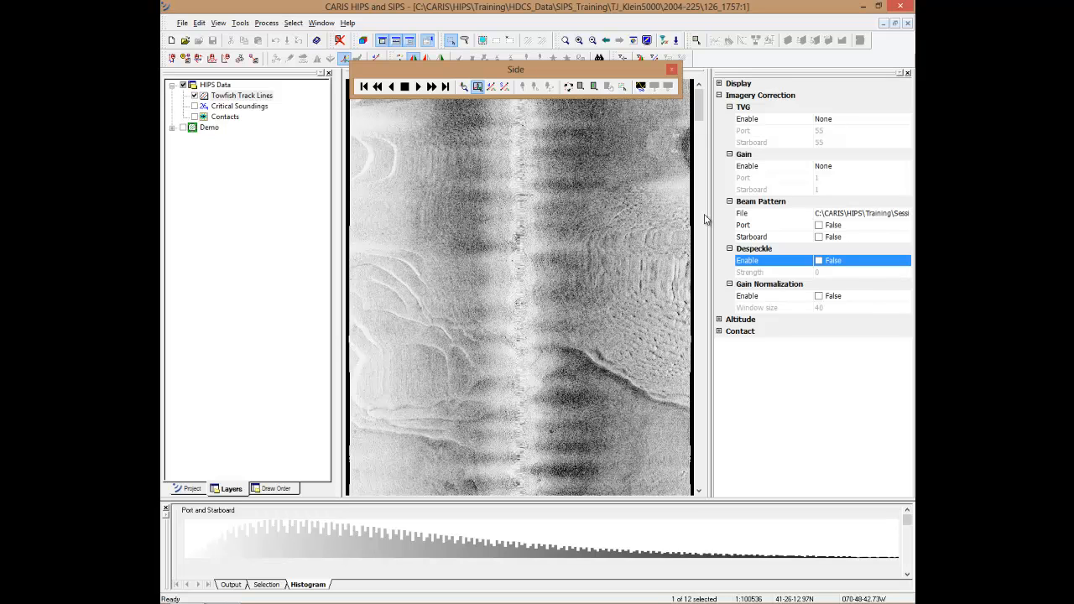
Enable gain normalization and compare the imagery with and without it at different places along the line.
drag(700, 107, 690, 480)
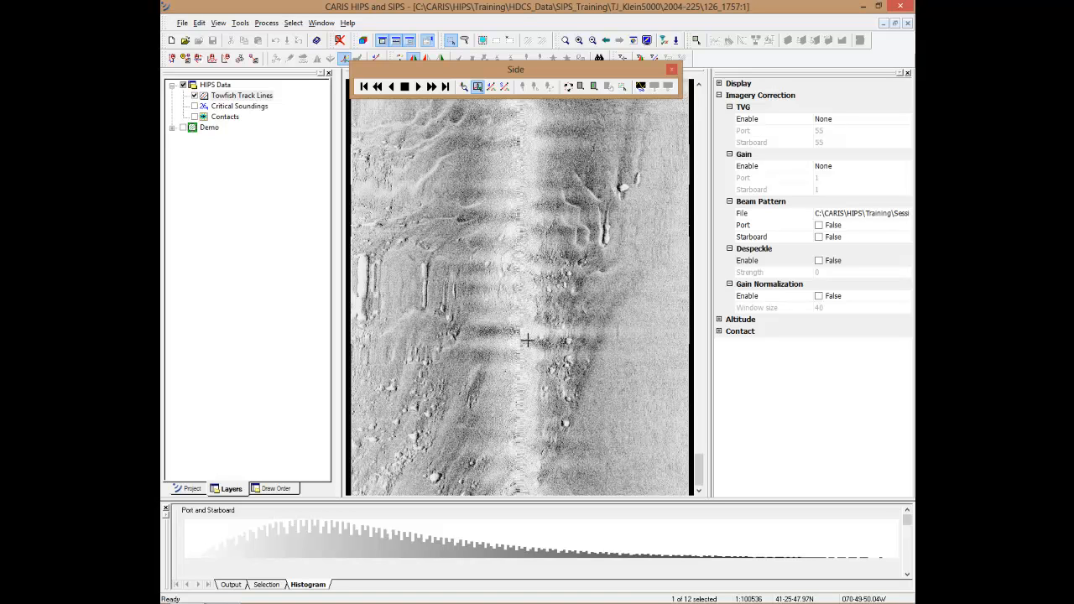
click(820, 297)
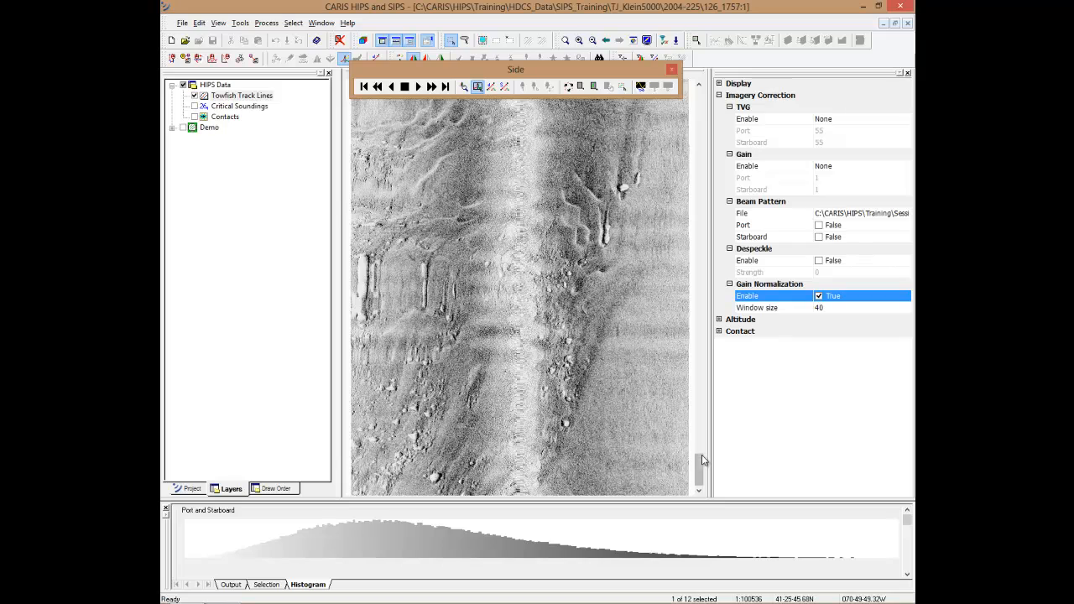
drag(700, 474, 720, 201)
click(824, 298)
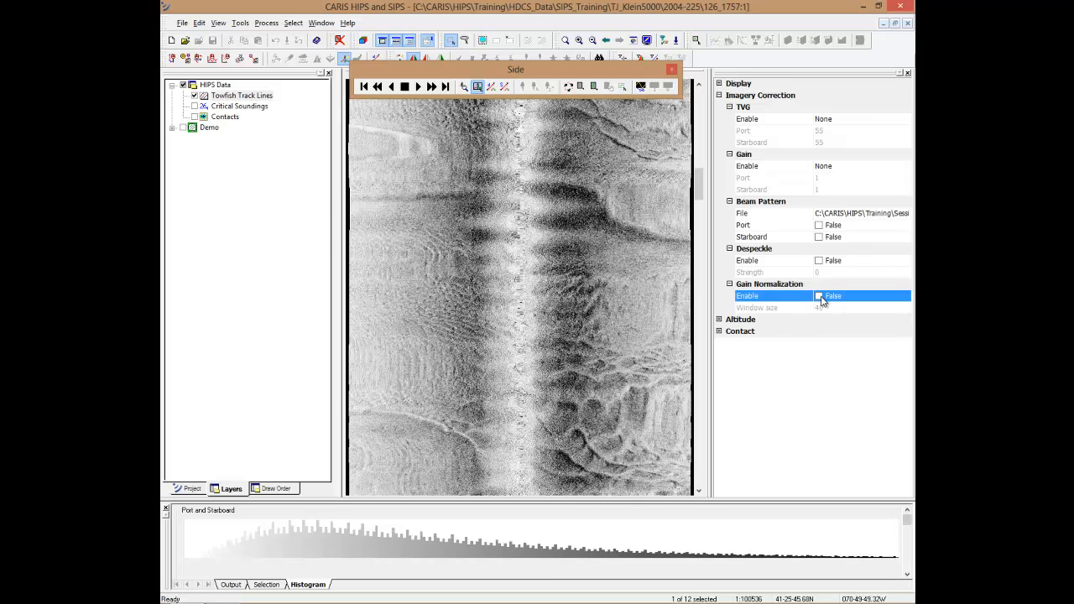
Try a gain normalization window size of 10 and restore it to 40.
click(833, 307)
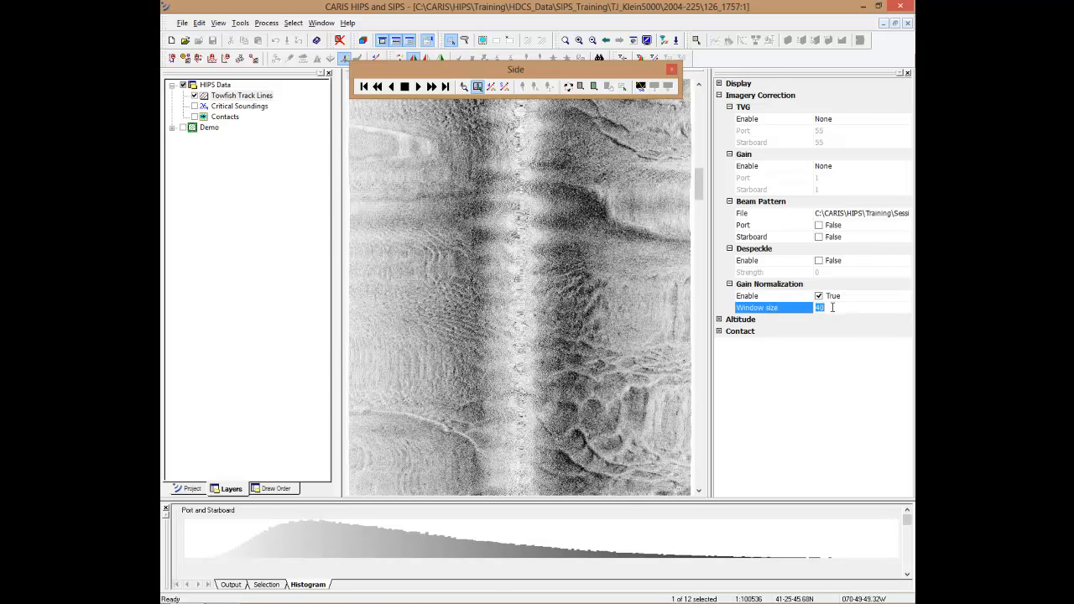
key(Return)
text(10)
key(Return)
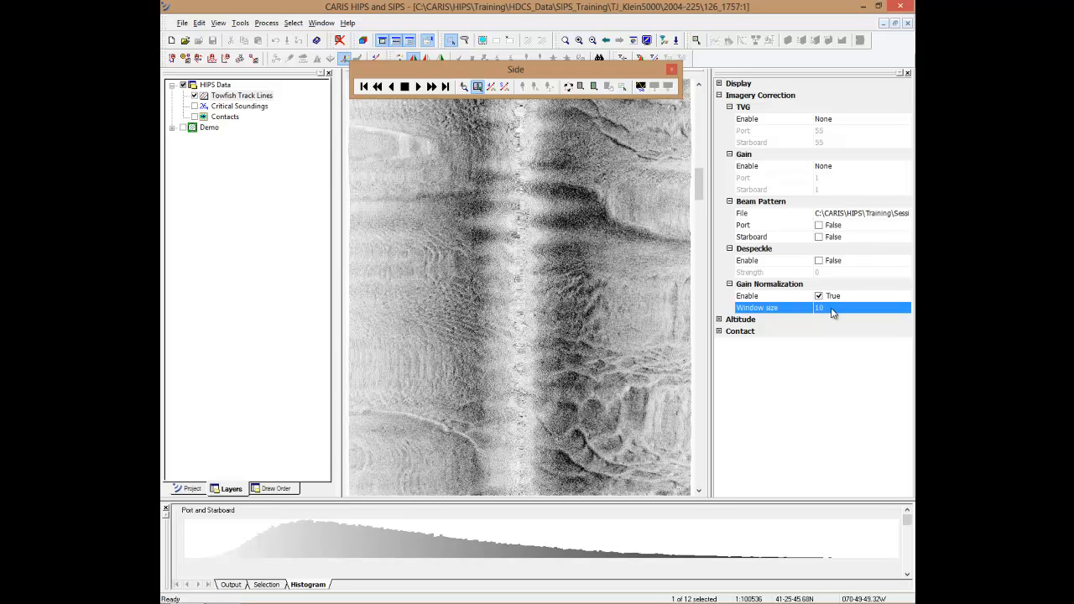
click(832, 309)
text(40)
key(Return)
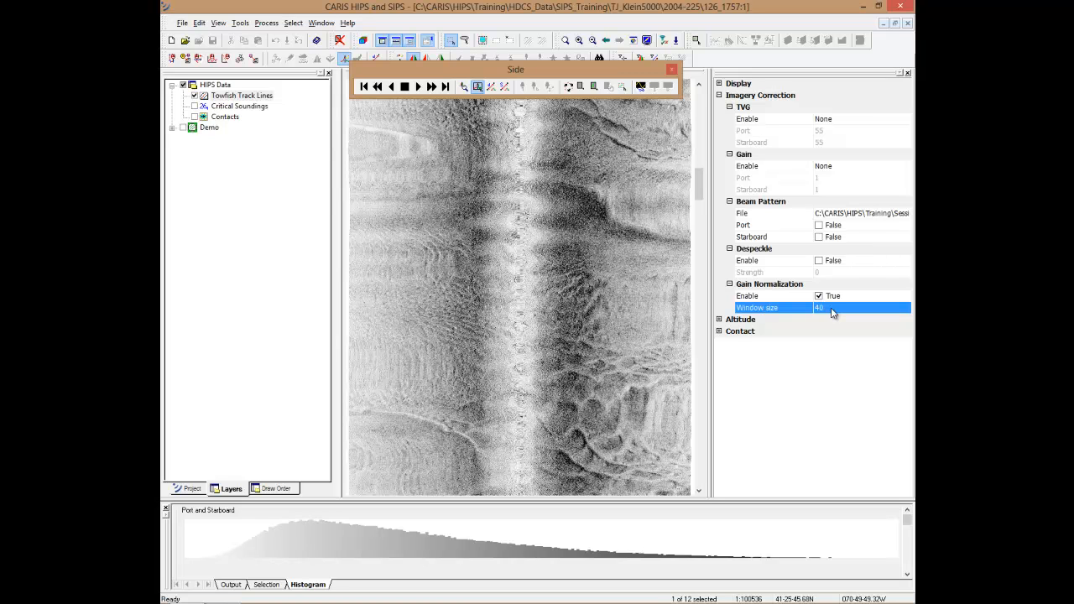
Select a block of imagery across both channels and view the Create Beam Pattern option available for the selection.
drag(577, 122, 553, 470)
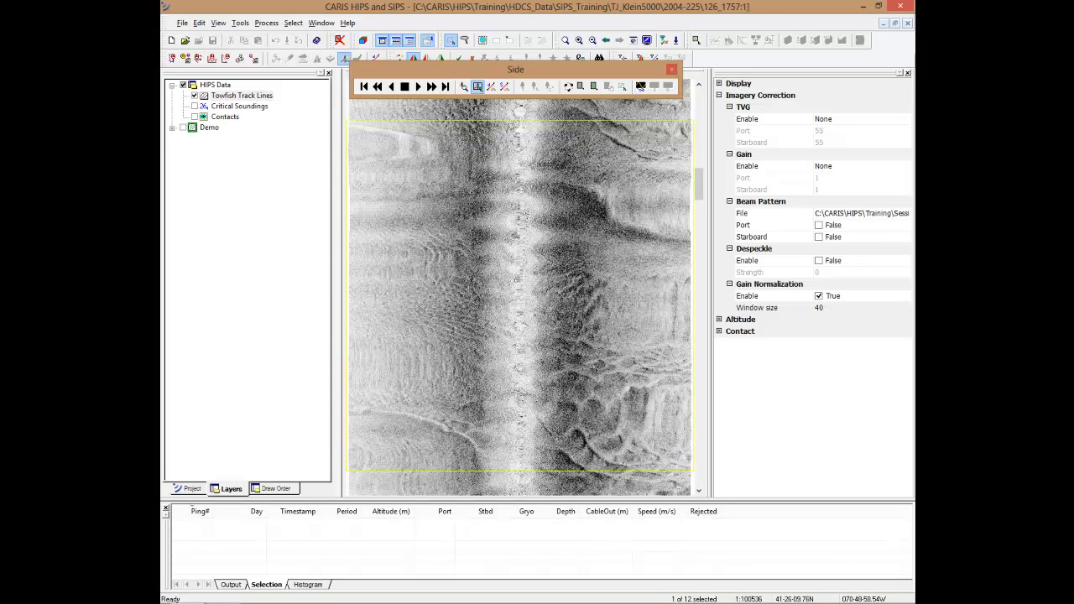
right_click(472, 189)
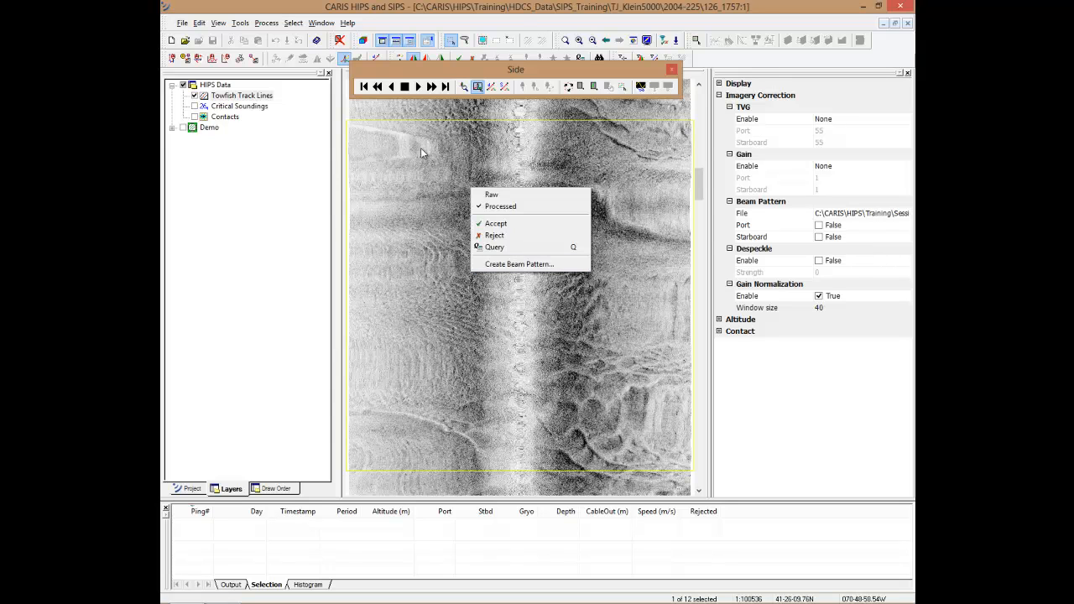
click(400, 121)
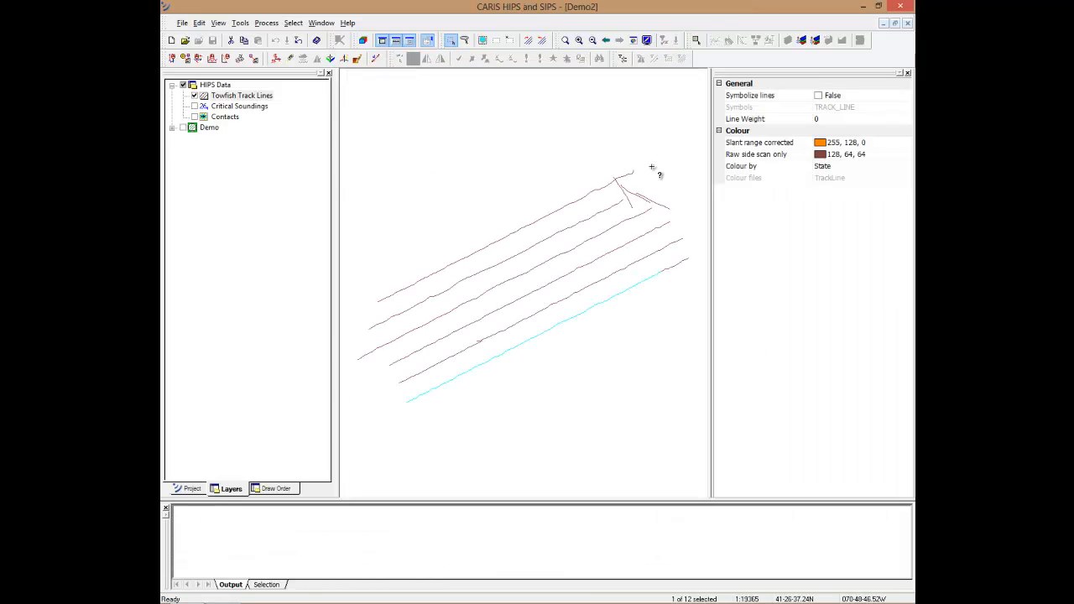
Try creating a beam pattern from all track lines with SIPS_81.bp as the output file, and cancel it.
drag(681, 129, 346, 435)
click(266, 22)
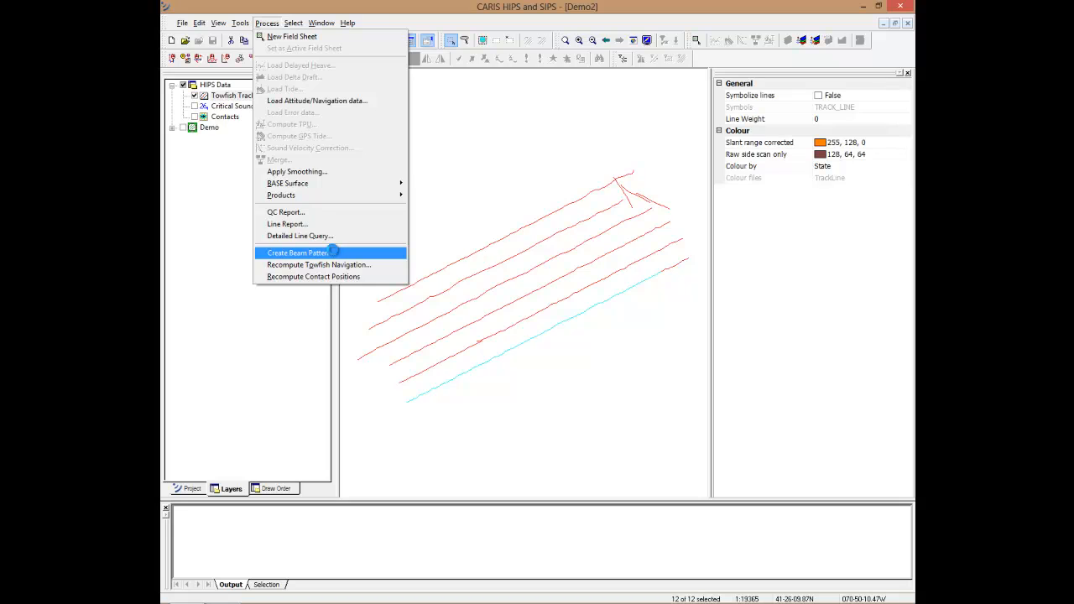
click(334, 254)
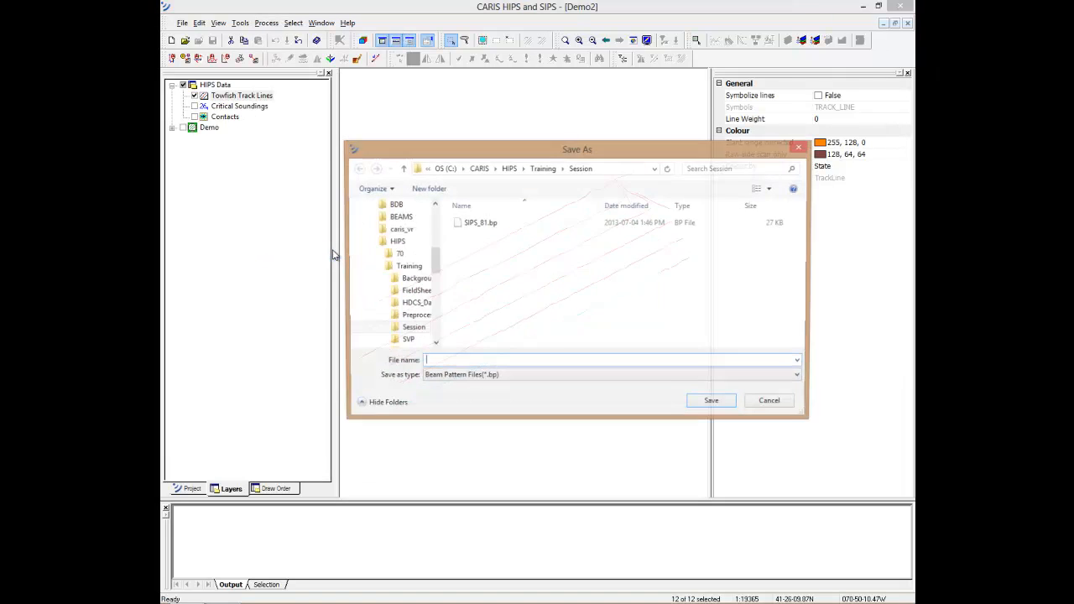
click(490, 228)
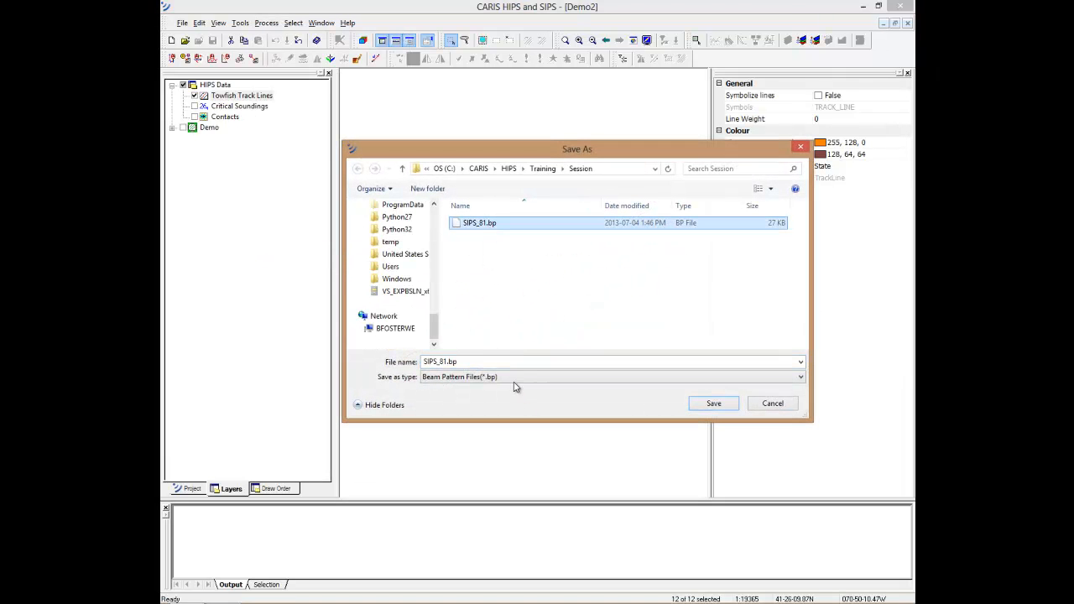
click(515, 285)
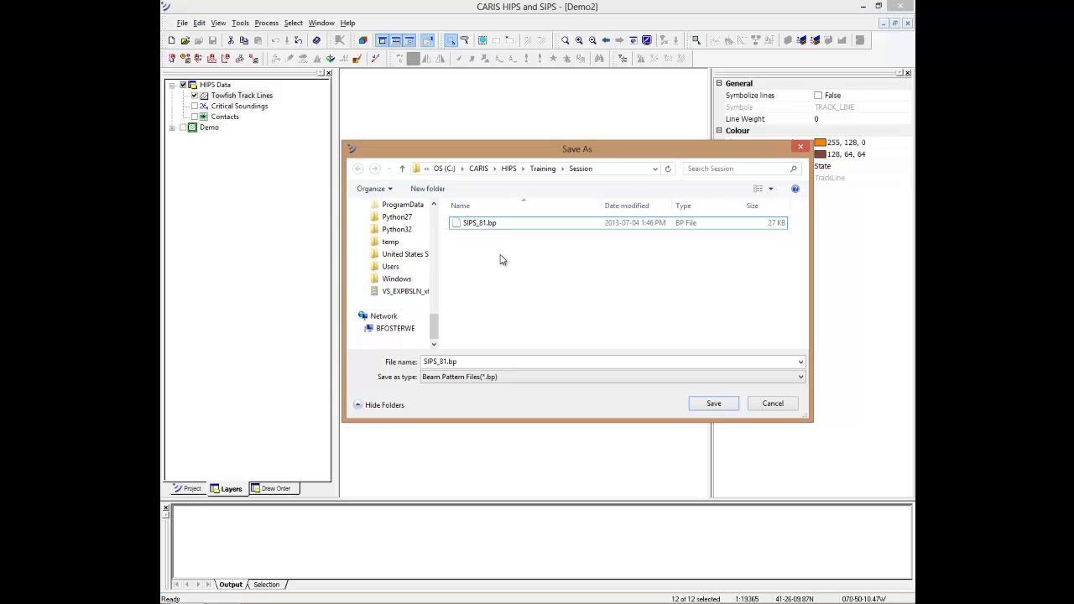
click(504, 225)
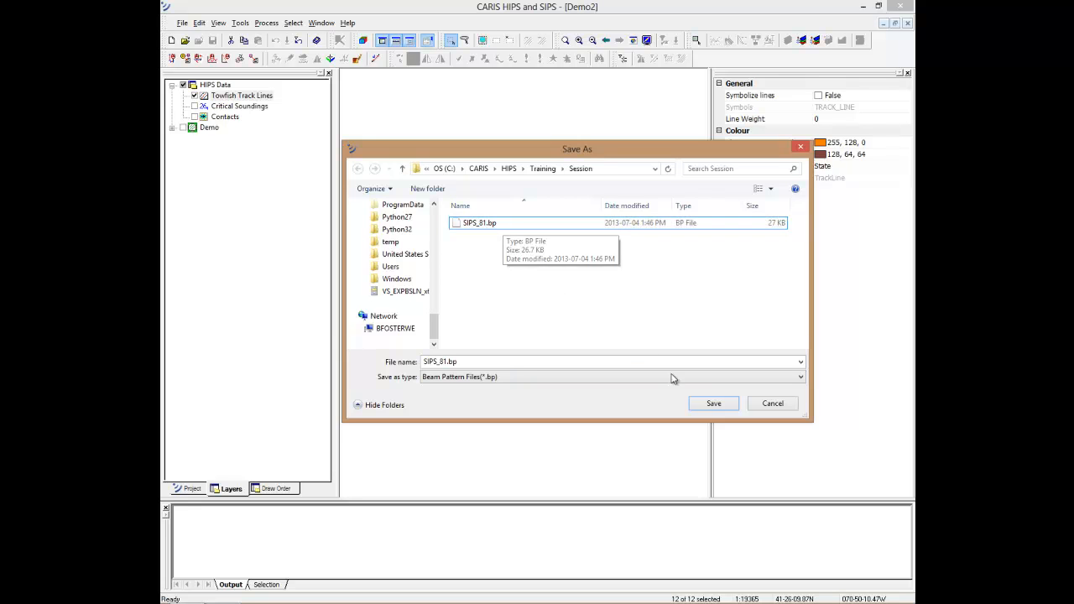
click(772, 404)
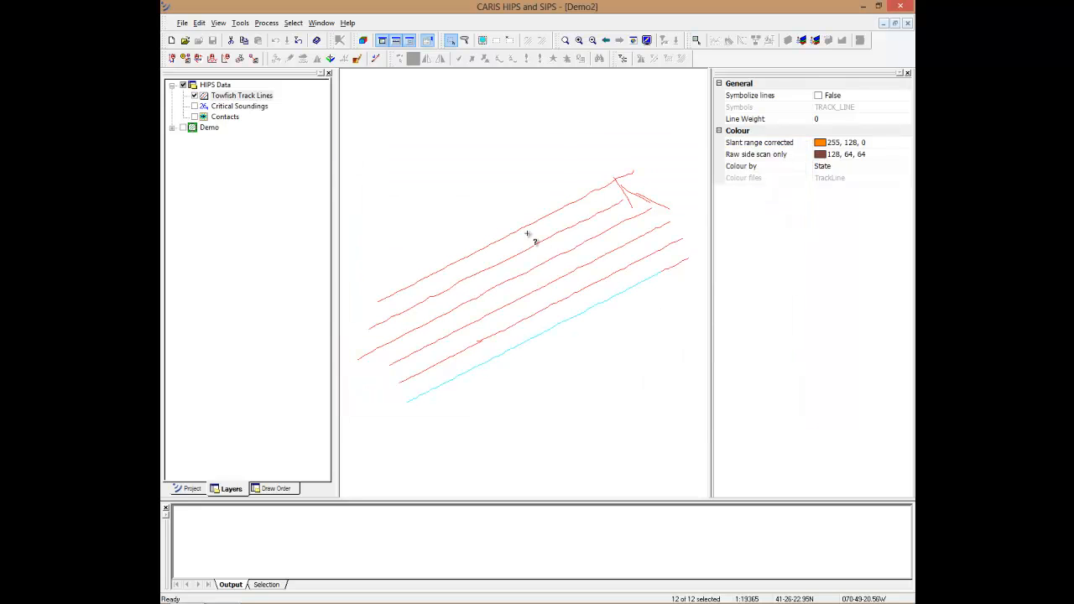
Reopen line 126_1757 in the side scan editor and enable the beam pattern correction for both port and starboard.
click(490, 361)
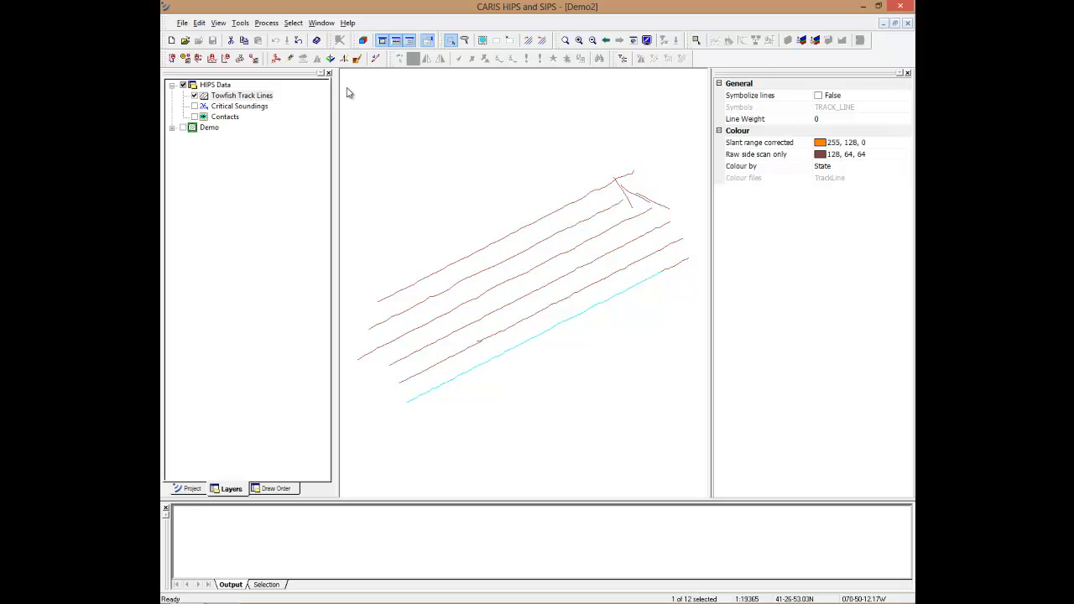
click(346, 59)
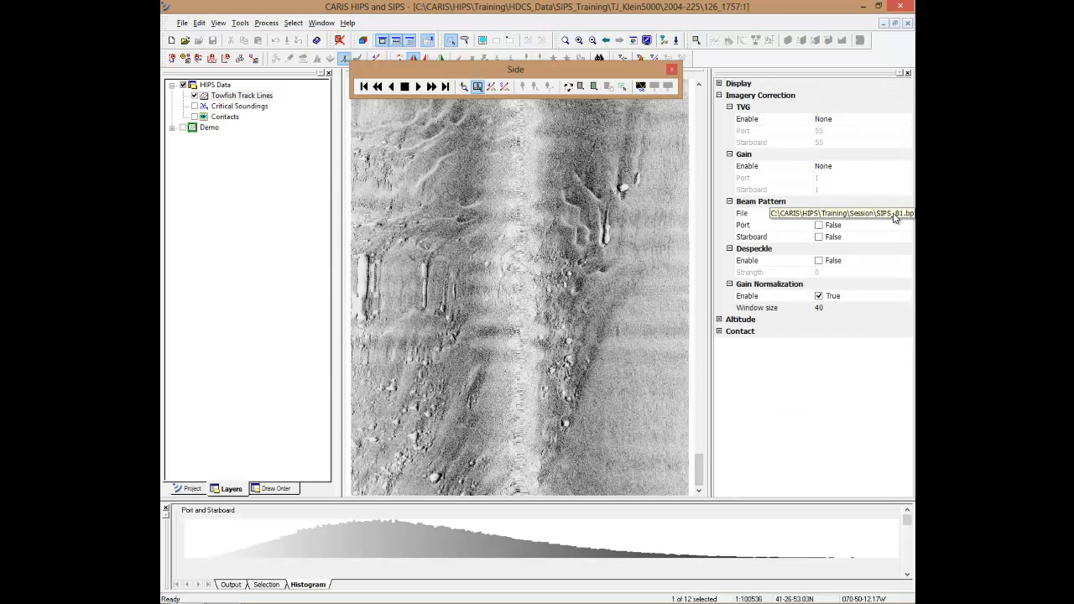
click(819, 225)
click(819, 237)
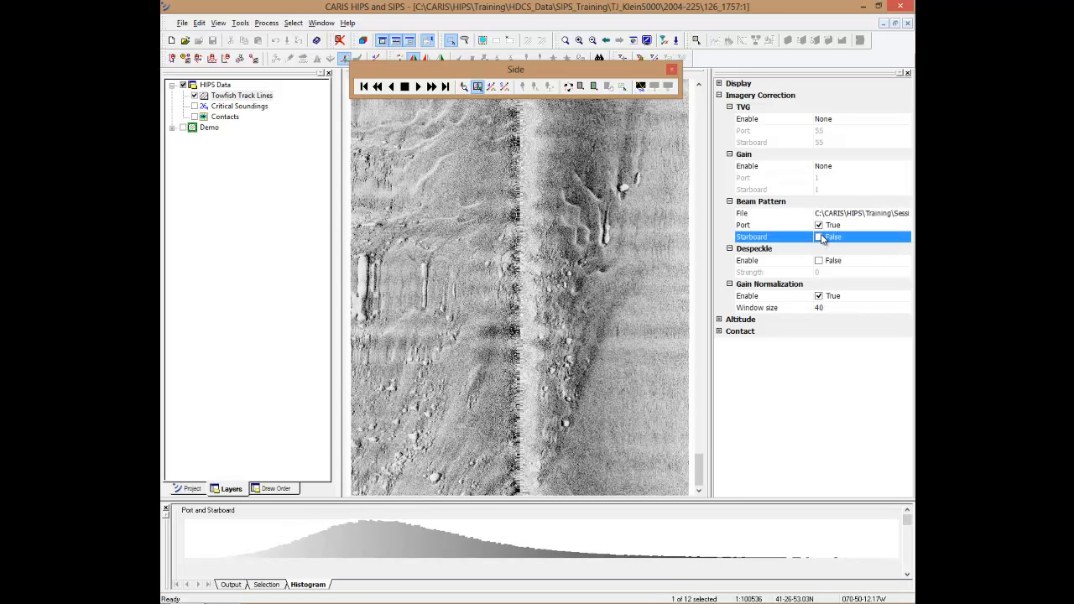
drag(696, 468, 704, 109)
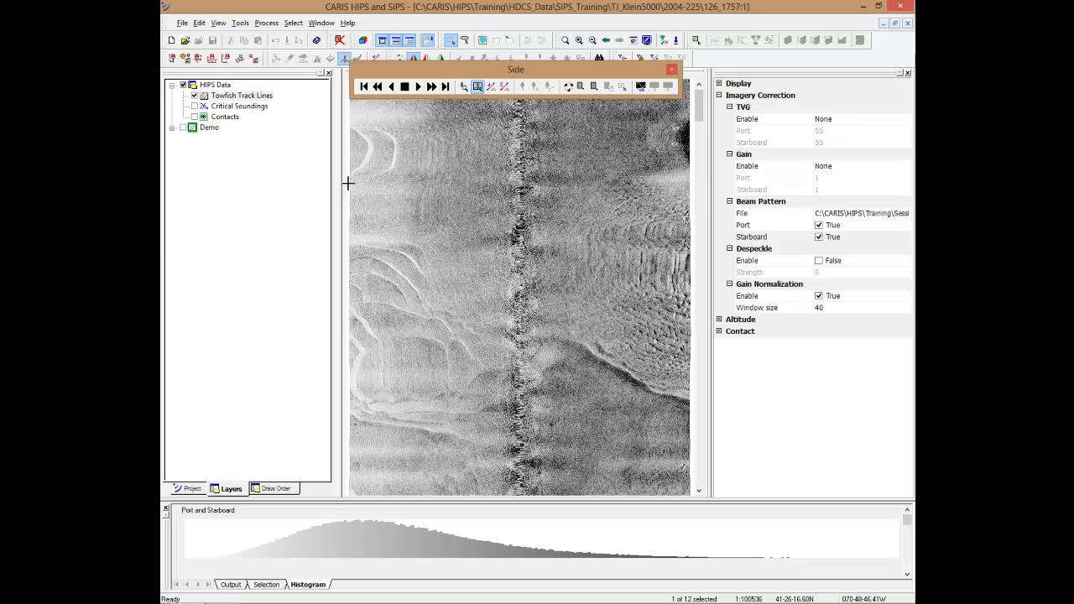
drag(714, 182, 772, 187)
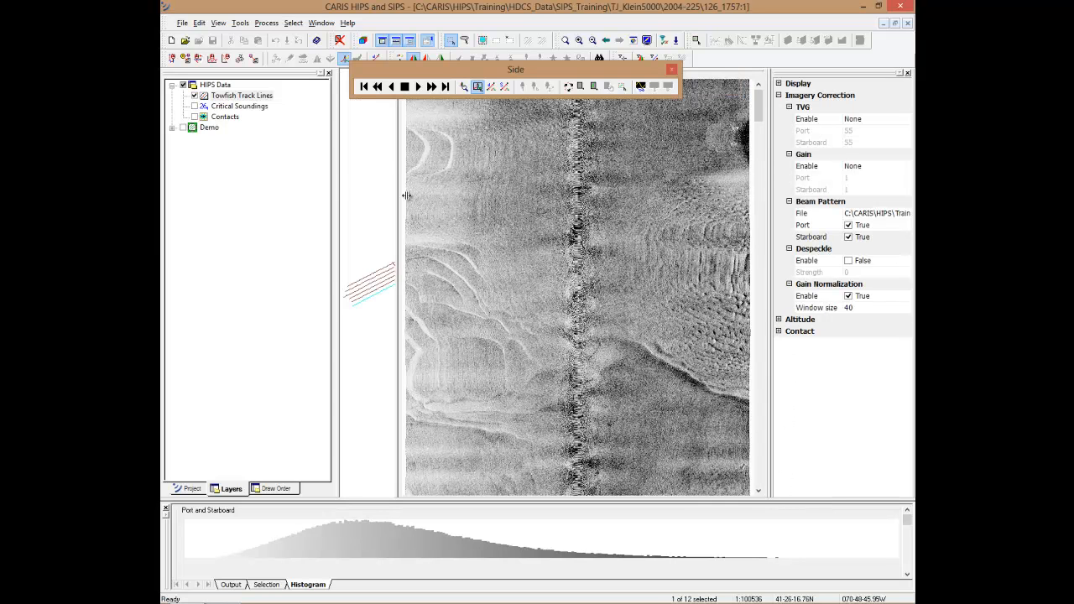
Close the side scan editor and switch to the Mosaics slide in the PowerPoint presentation.
click(344, 58)
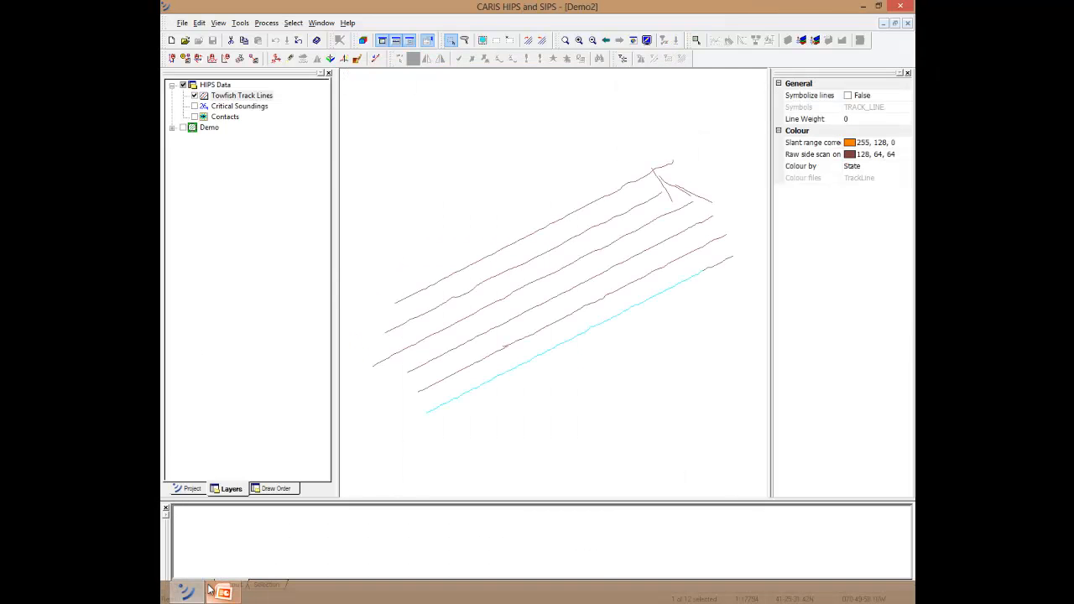
click(237, 593)
click(471, 399)
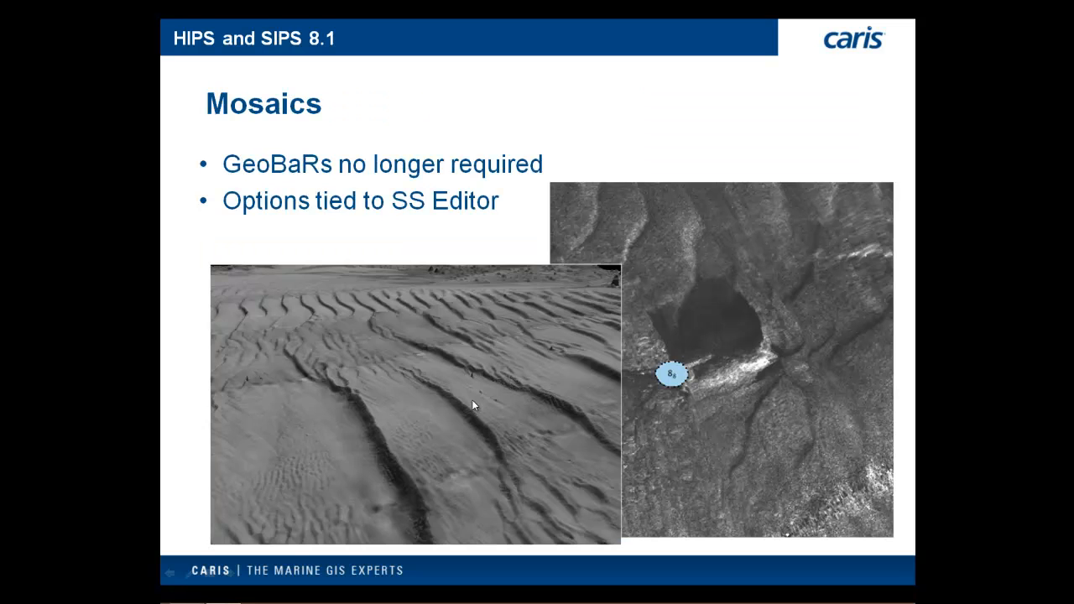
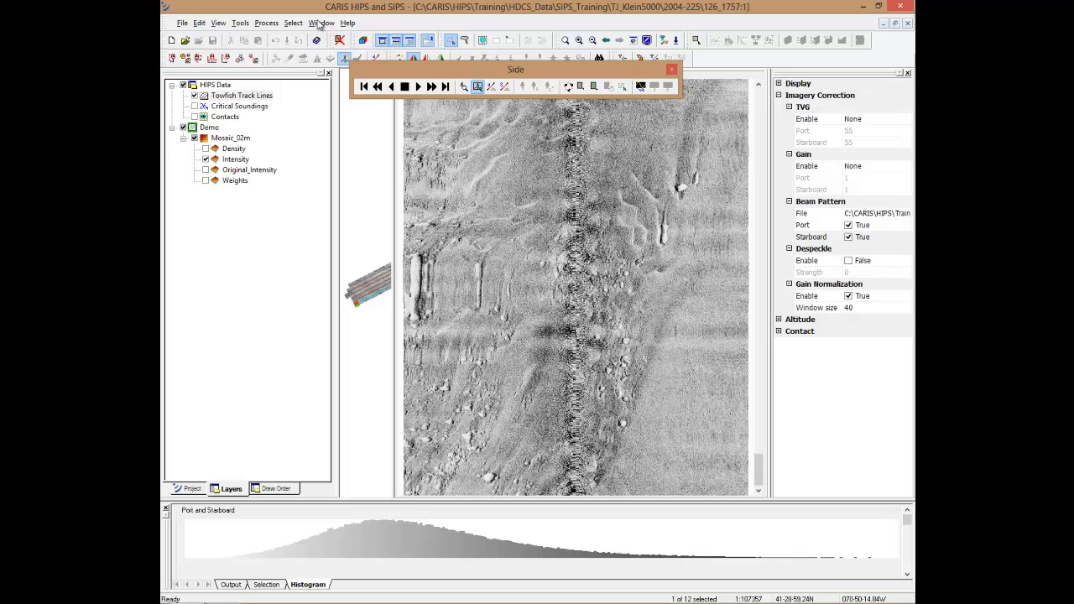
Show the Attributes window with enough width for its values, and expand the Contact settings in the side scan properties.
click(321, 23)
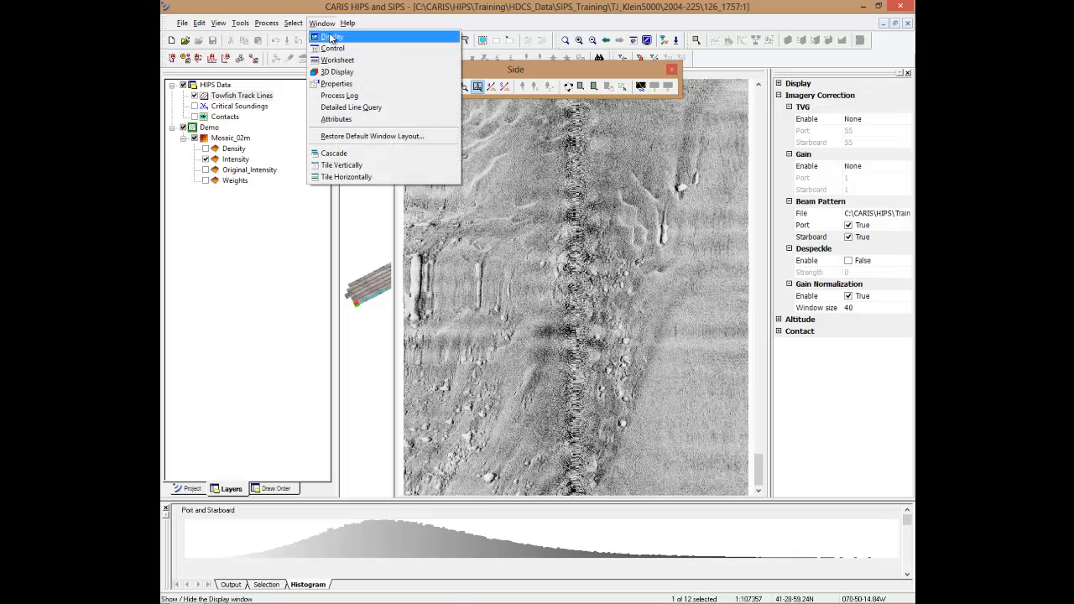
click(338, 119)
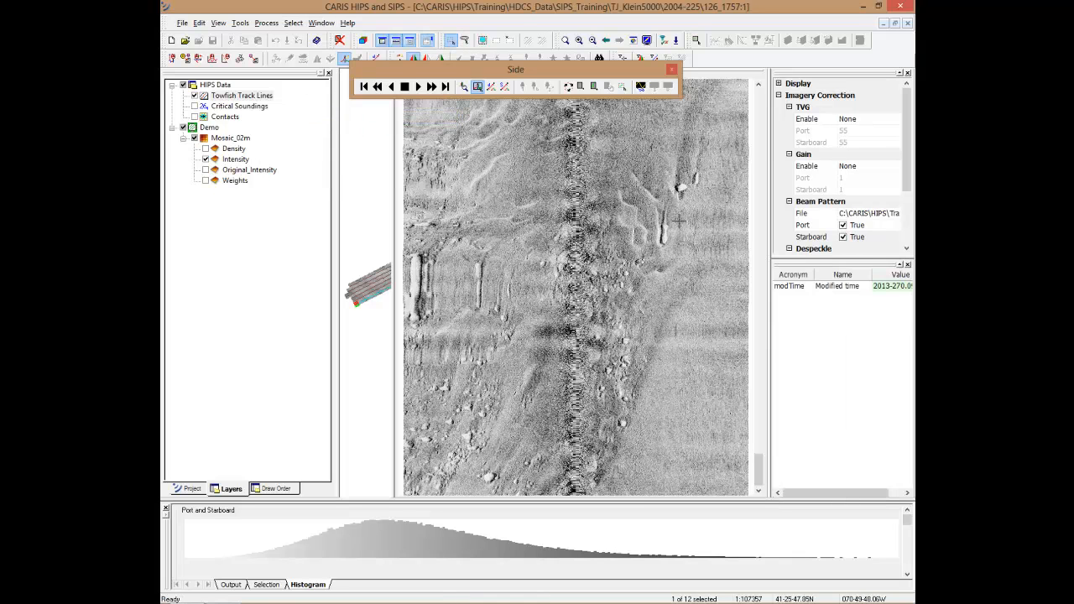
drag(771, 307, 723, 307)
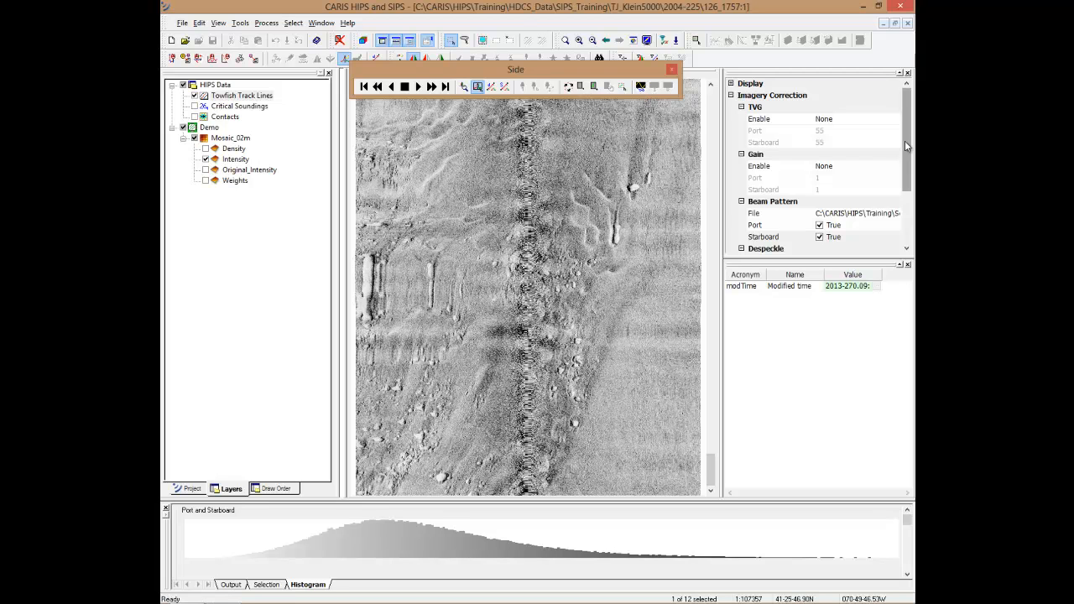
drag(905, 140, 905, 190)
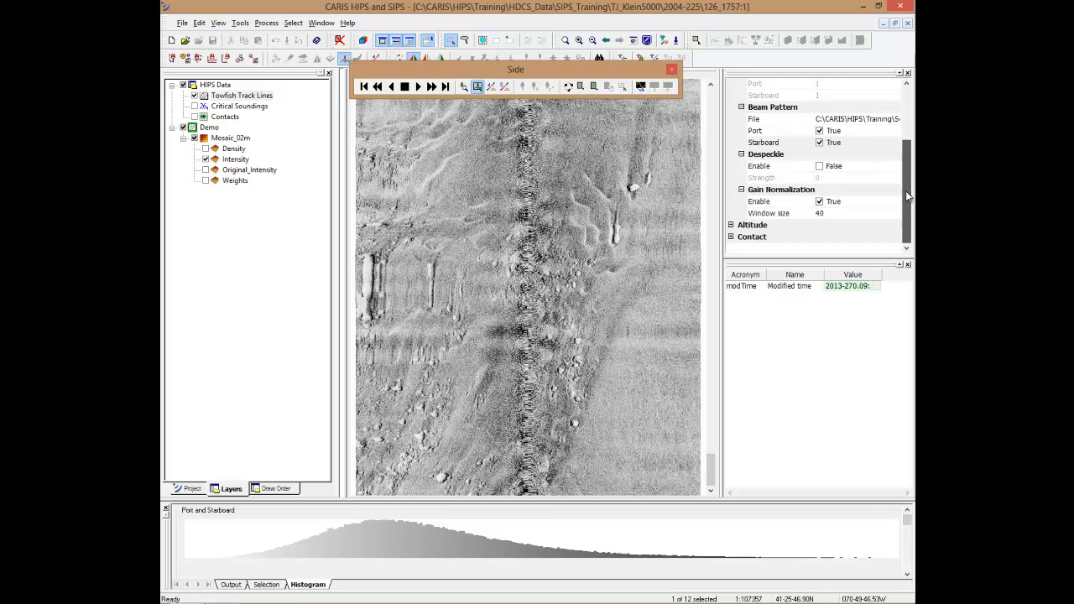
click(730, 237)
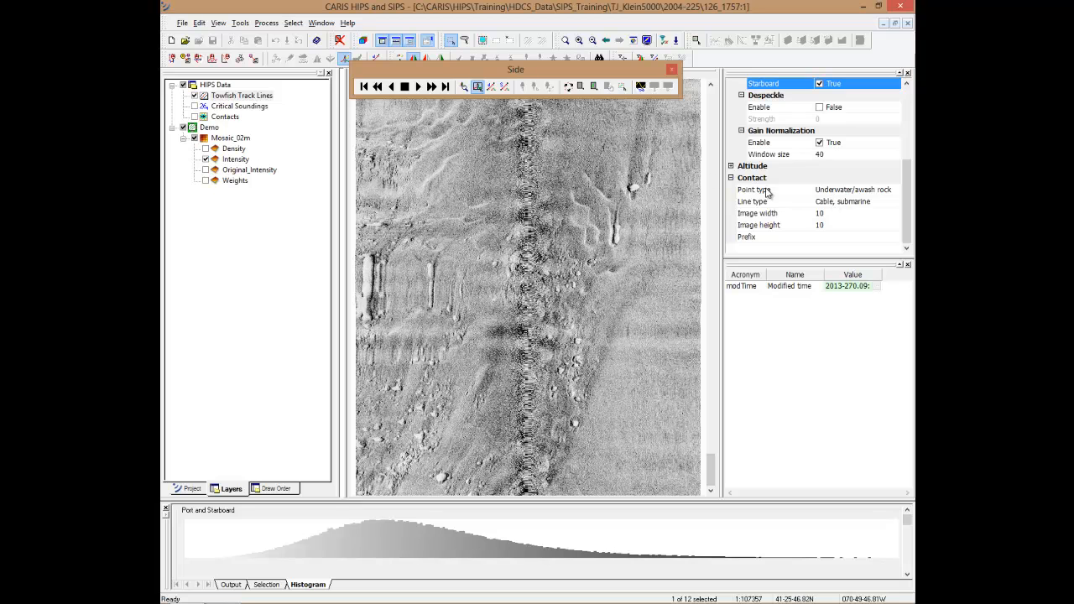
Create an Underwater/awash rock point contact on the bright starboard target and select it to show its attributes.
click(581, 87)
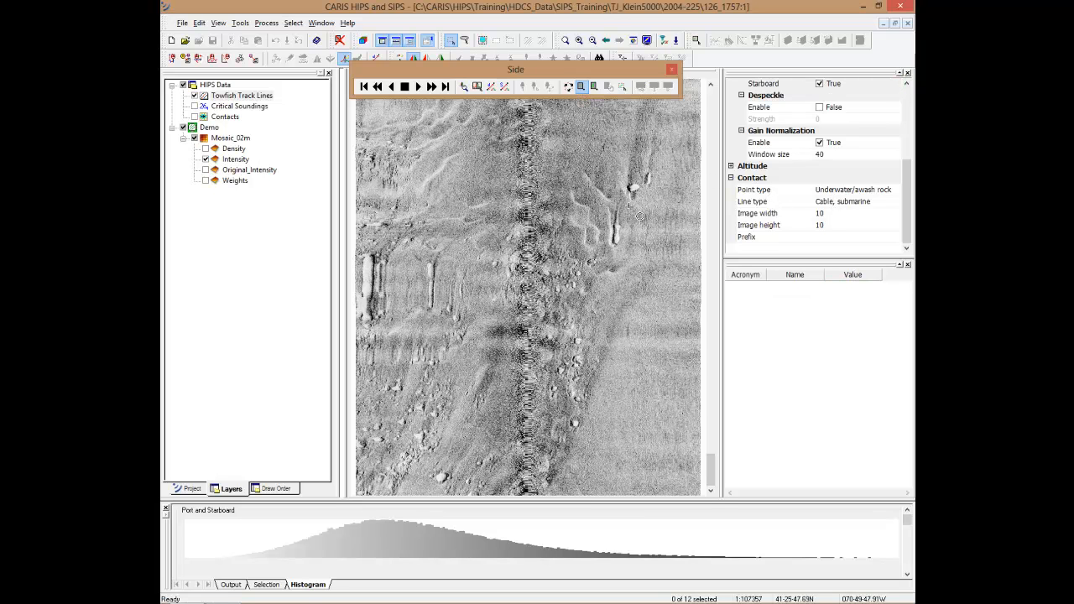
click(633, 187)
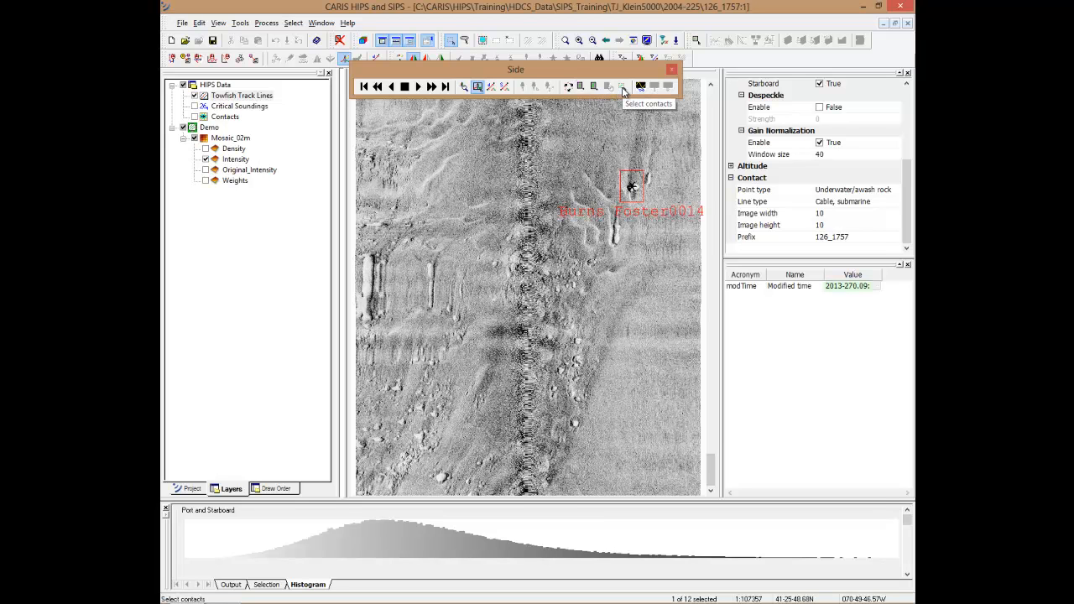
click(624, 88)
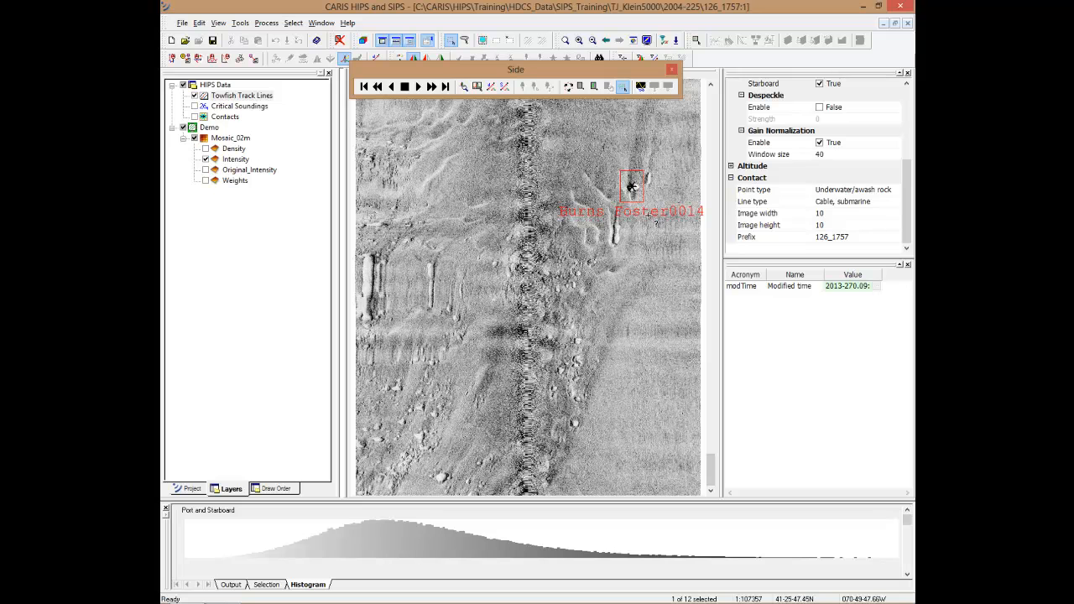
click(648, 214)
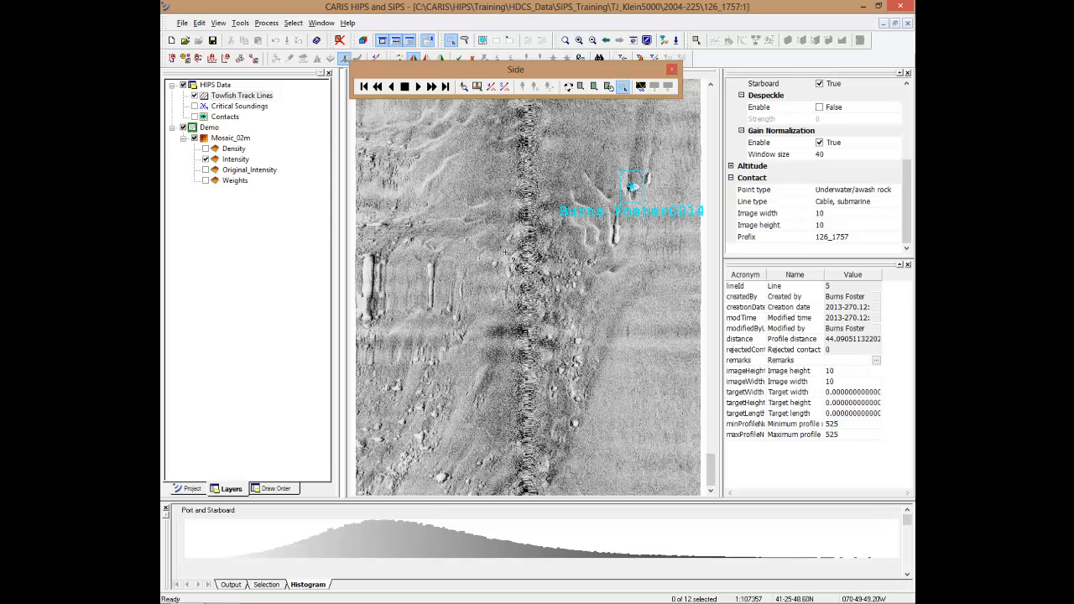
Close the side scan editor and save the changes to line 126_1757.
click(344, 61)
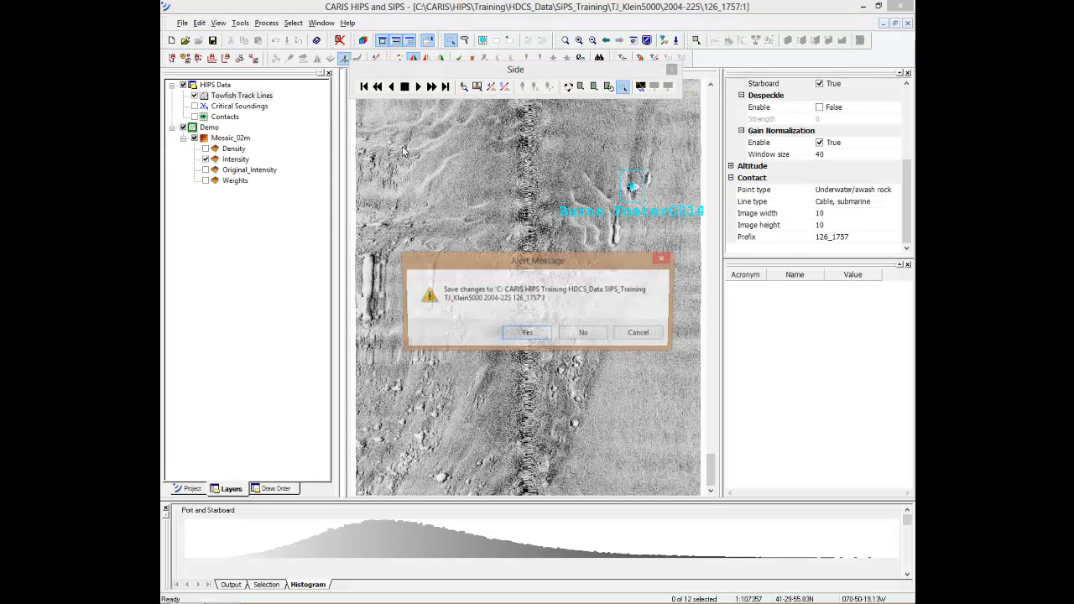
click(528, 335)
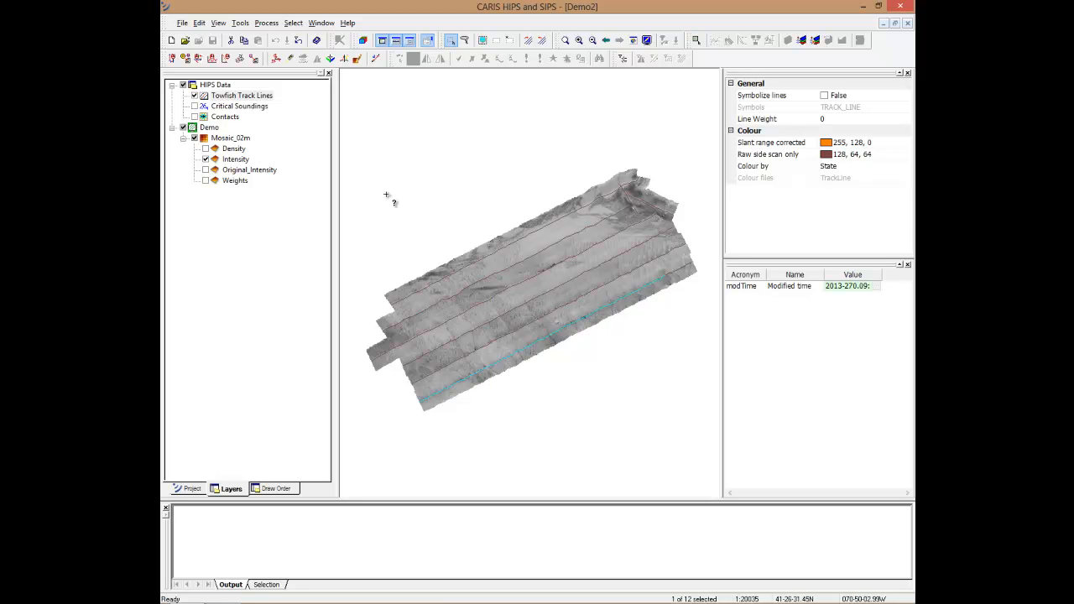
Open the SIPS_Training project's catalogue in the Catalogue Editor and maximize the editor window.
click(186, 494)
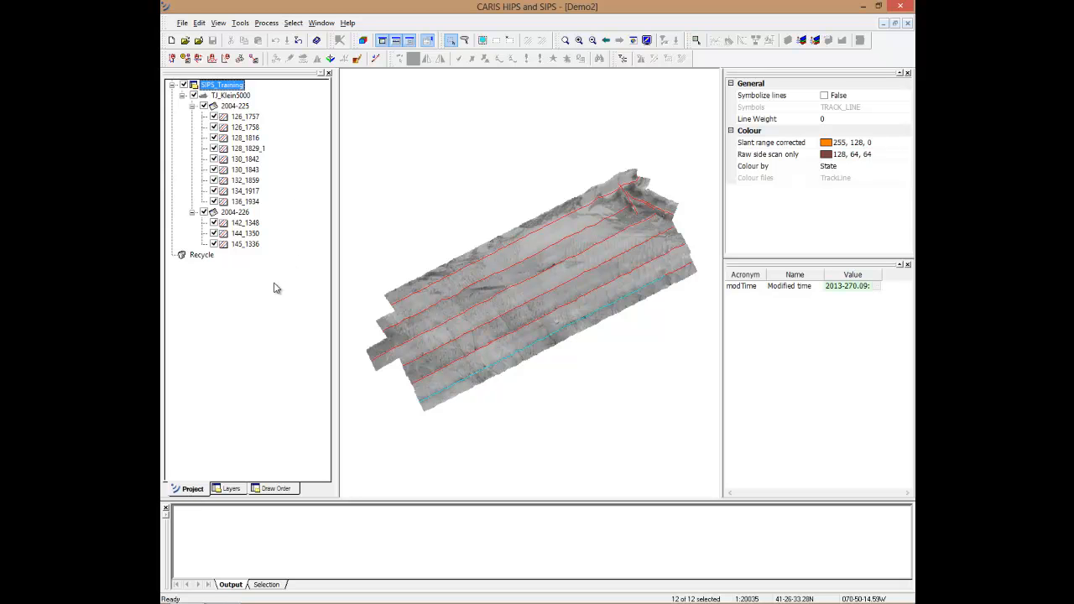
click(182, 24)
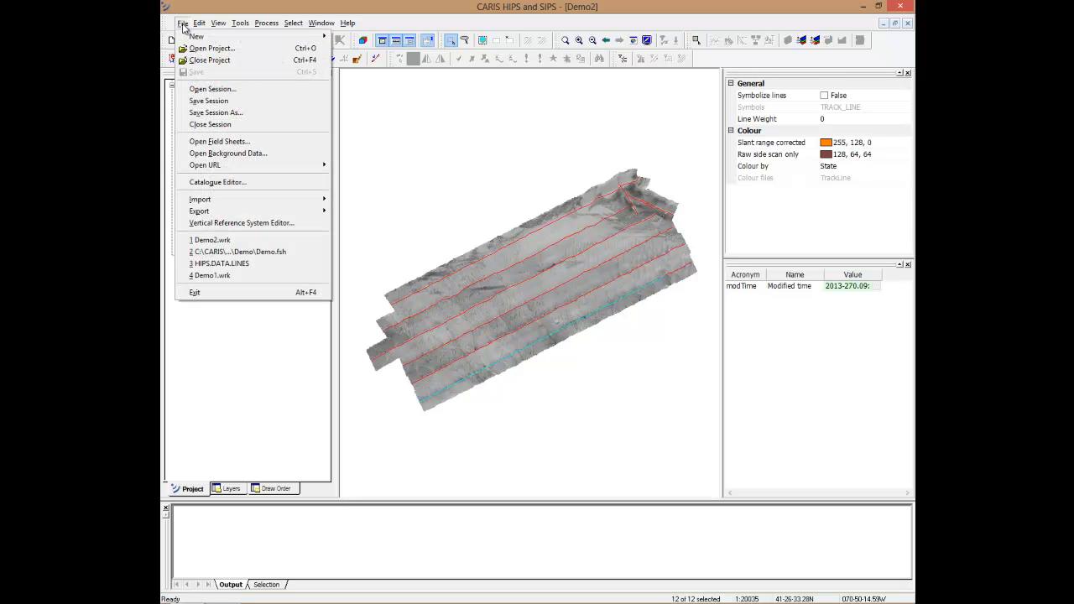
click(216, 183)
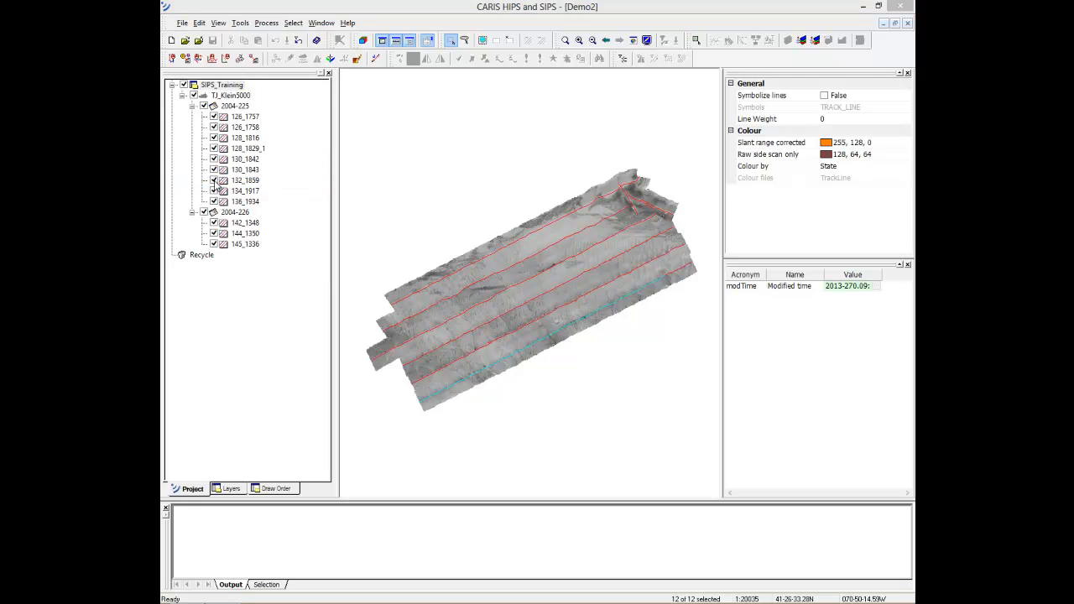
drag(160, 33, 371, 50)
double_click(367, 47)
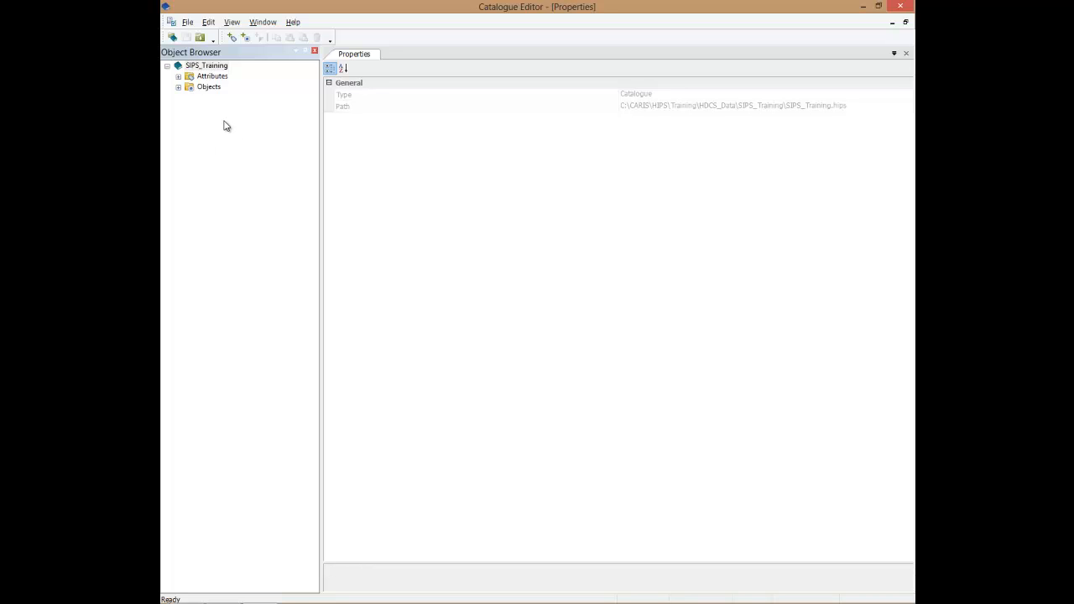
Add a new attribute of type Enum to the SIPS_Training catalogue's attributes.
click(177, 76)
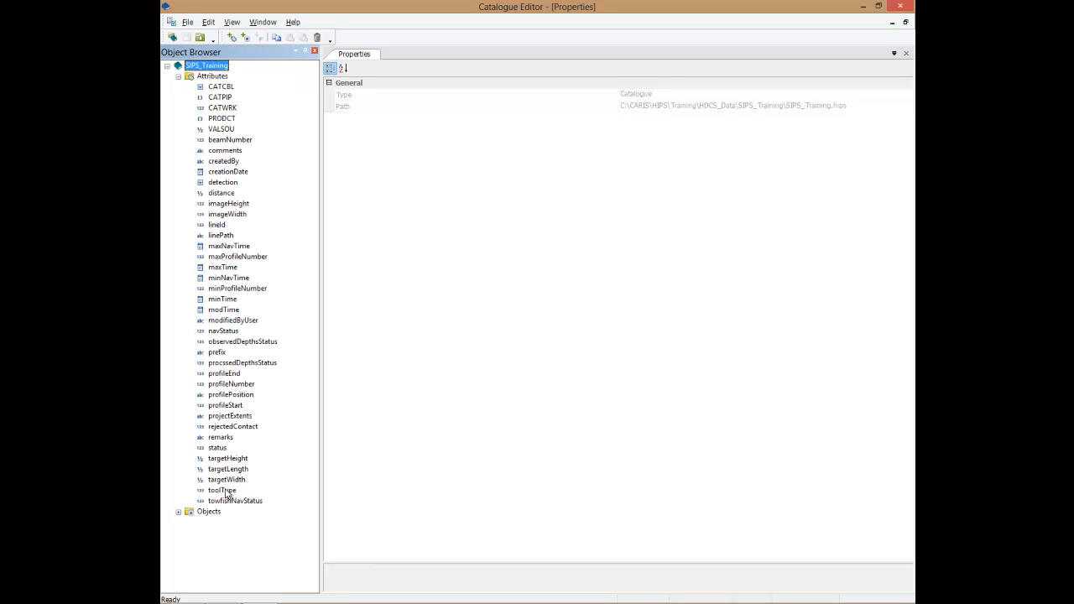
click(214, 77)
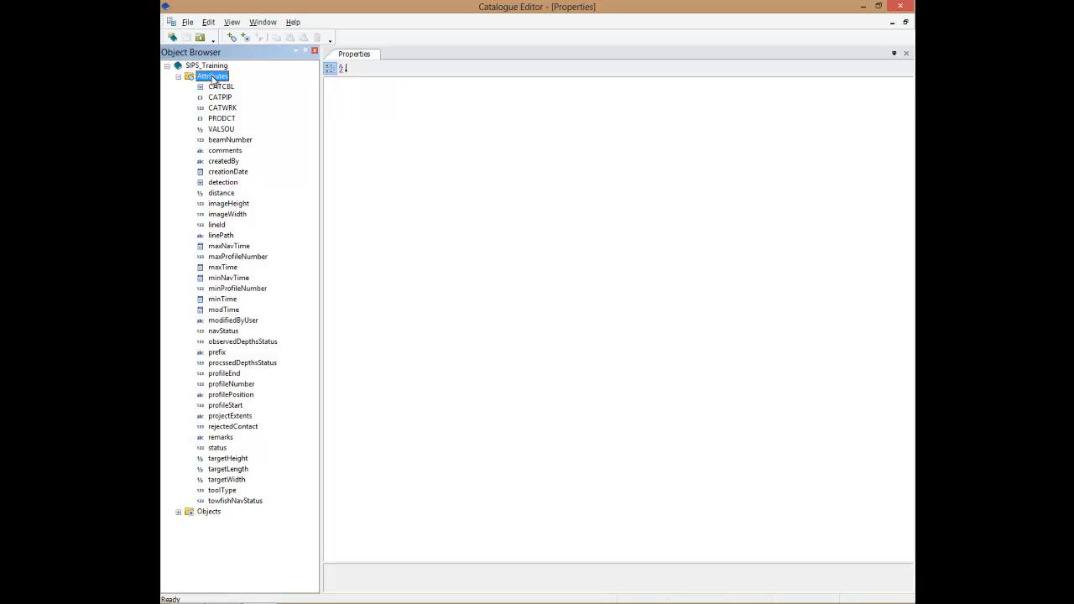
right_click(213, 77)
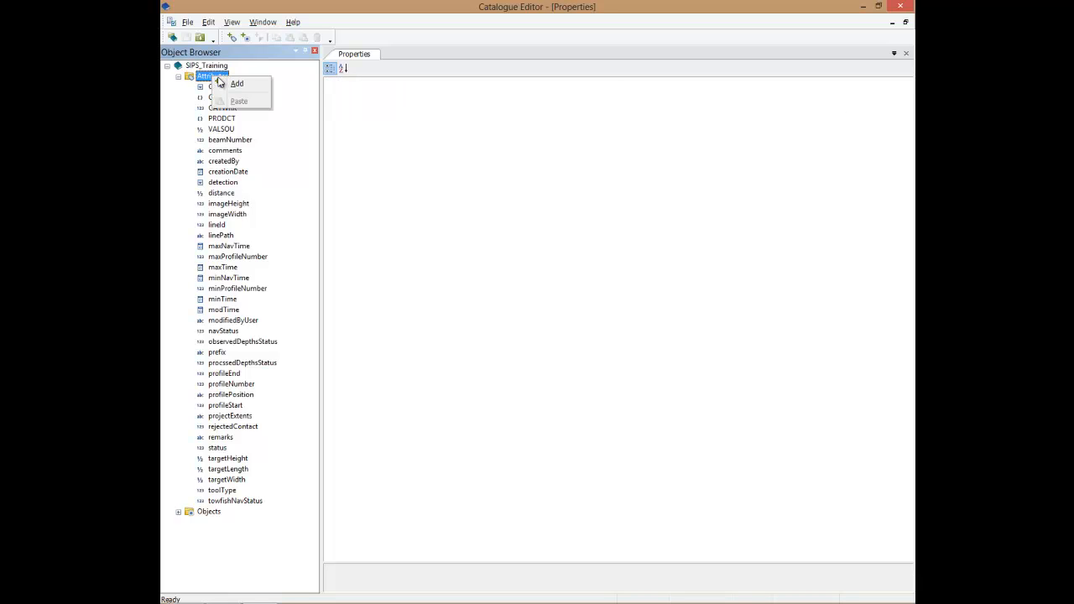
click(244, 89)
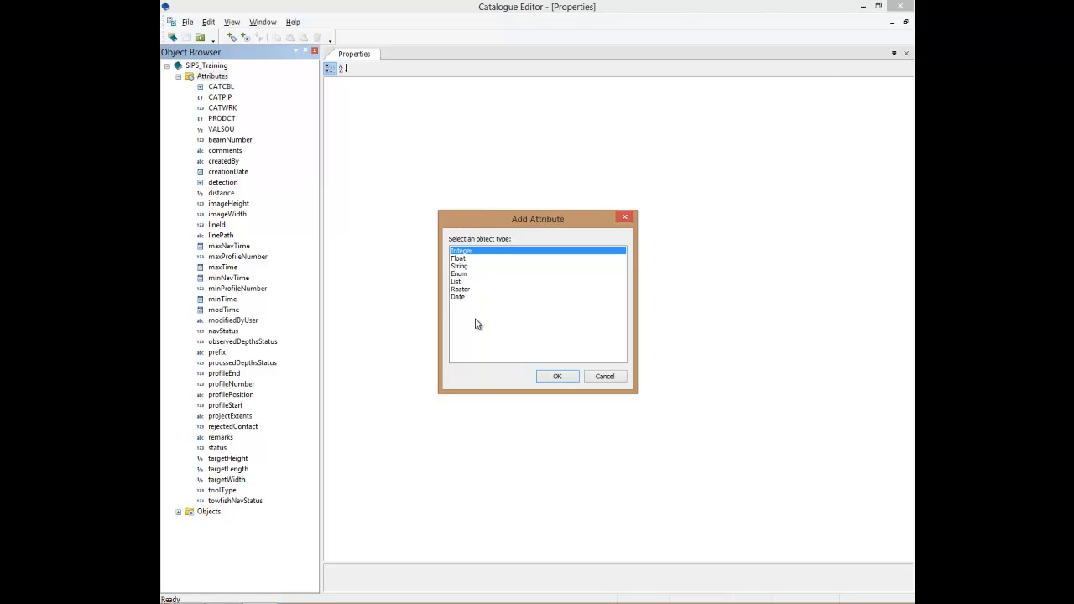
click(465, 276)
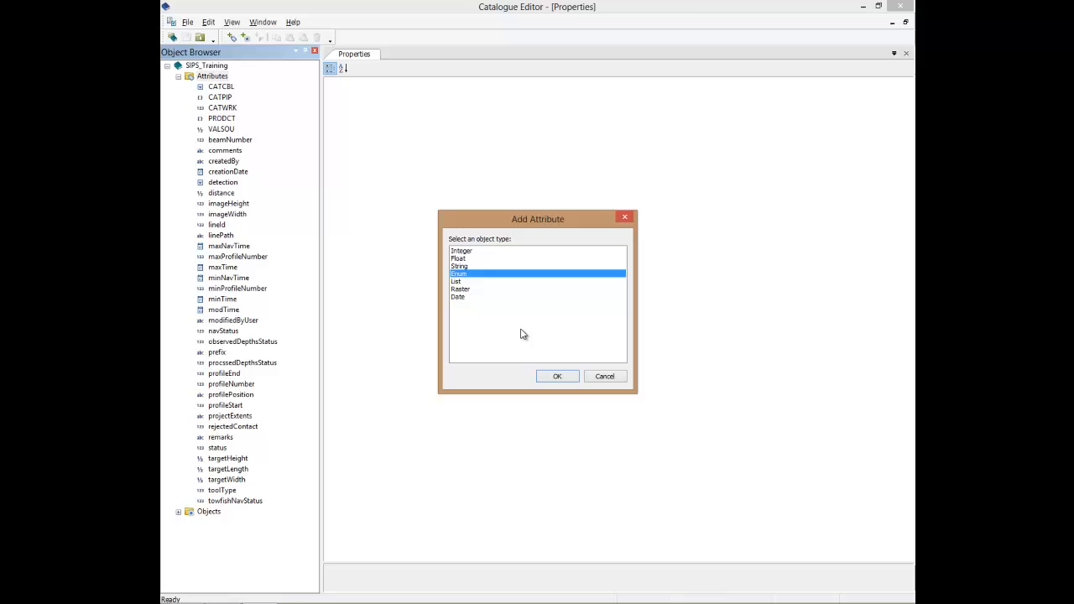
click(557, 377)
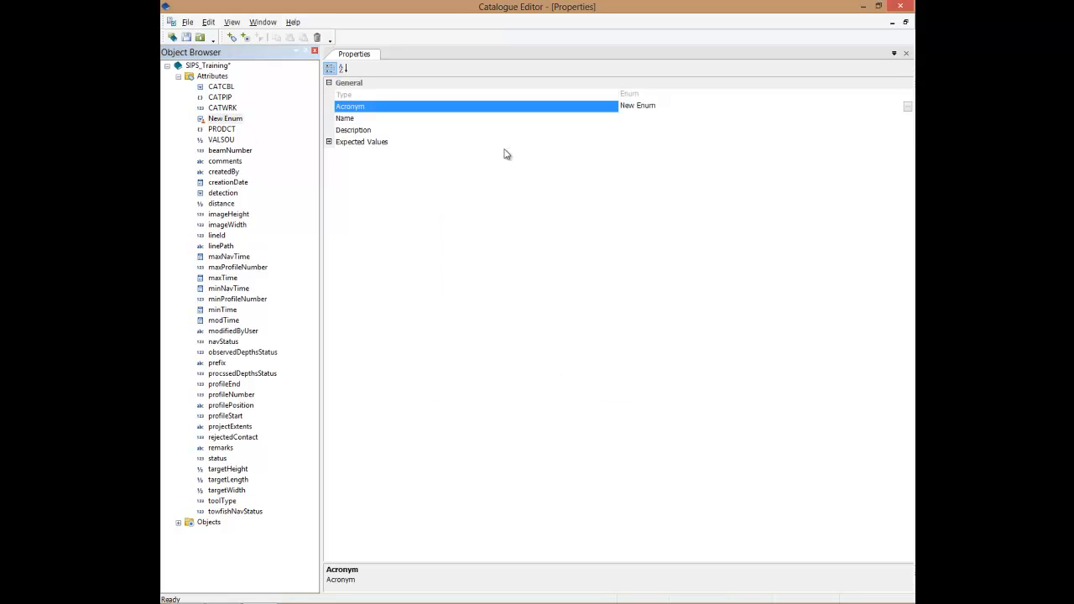
Give the new Enum attribute the acronym type, the name Feature Type and the description "Type of Feature".
click(651, 108)
text(S)
click(631, 124)
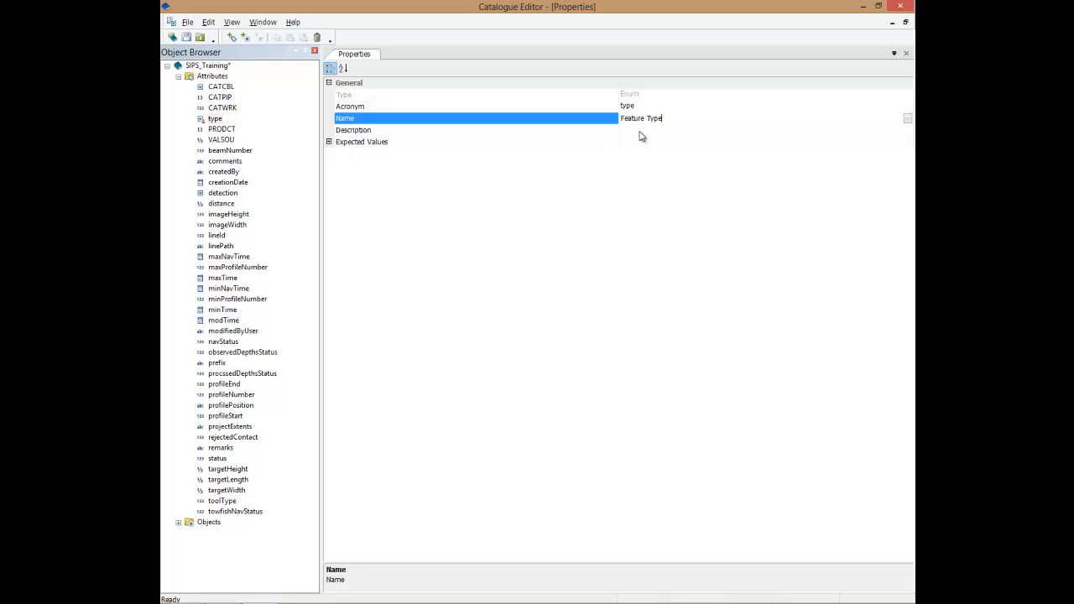
click(639, 130)
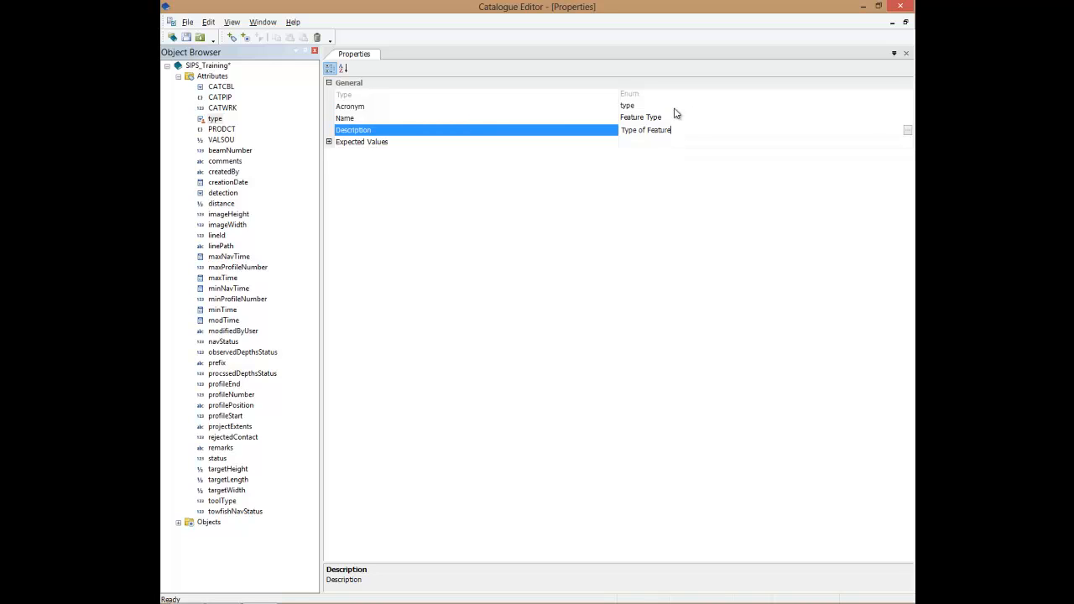
Define rock, wreck and kelp as the expected values of the type attribute.
click(328, 141)
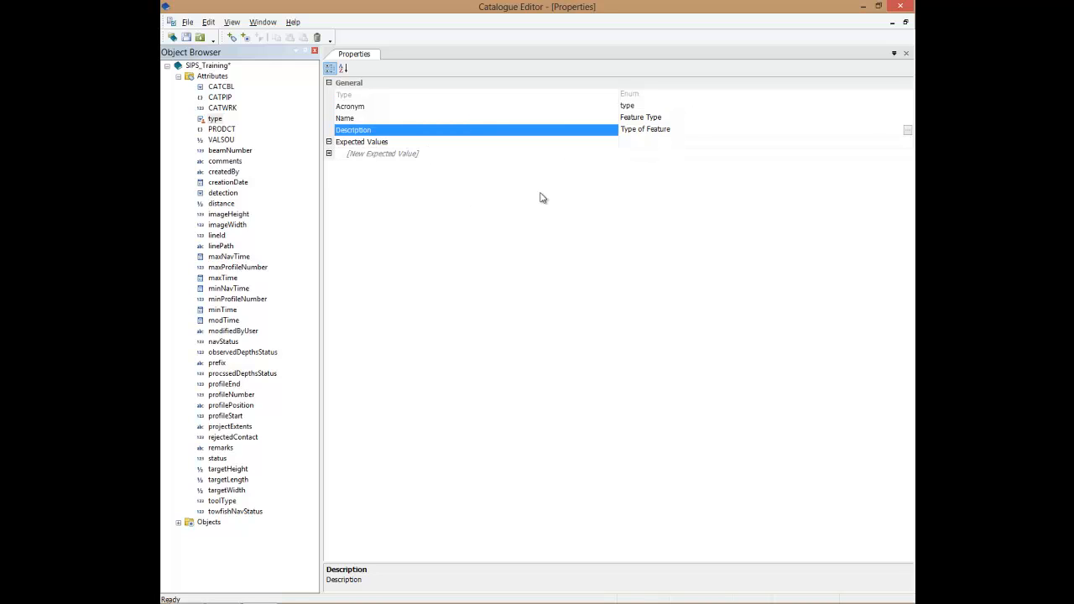
click(329, 154)
click(651, 166)
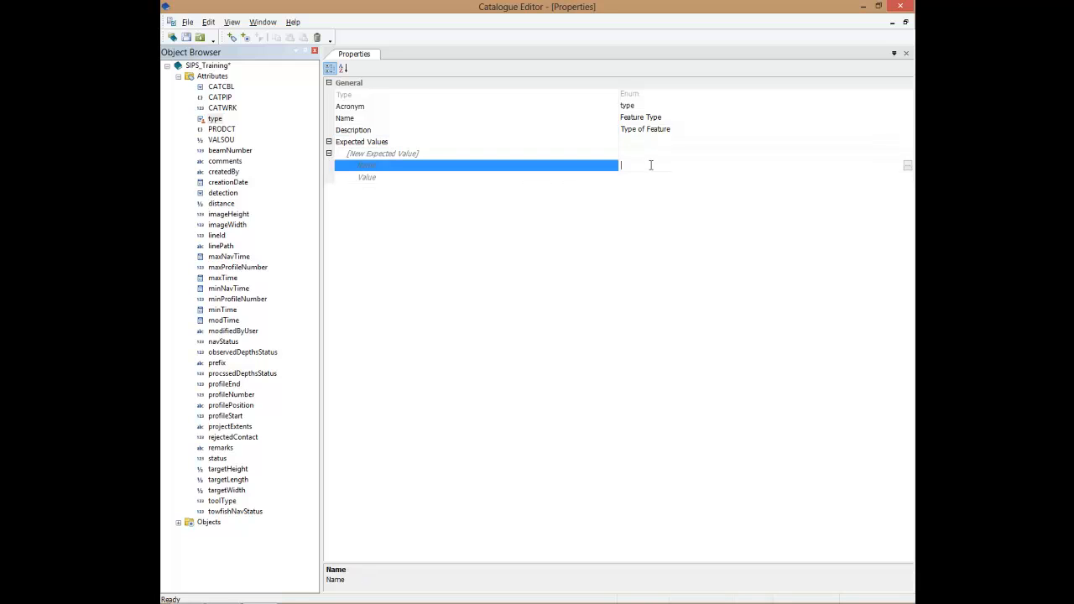
key(Return)
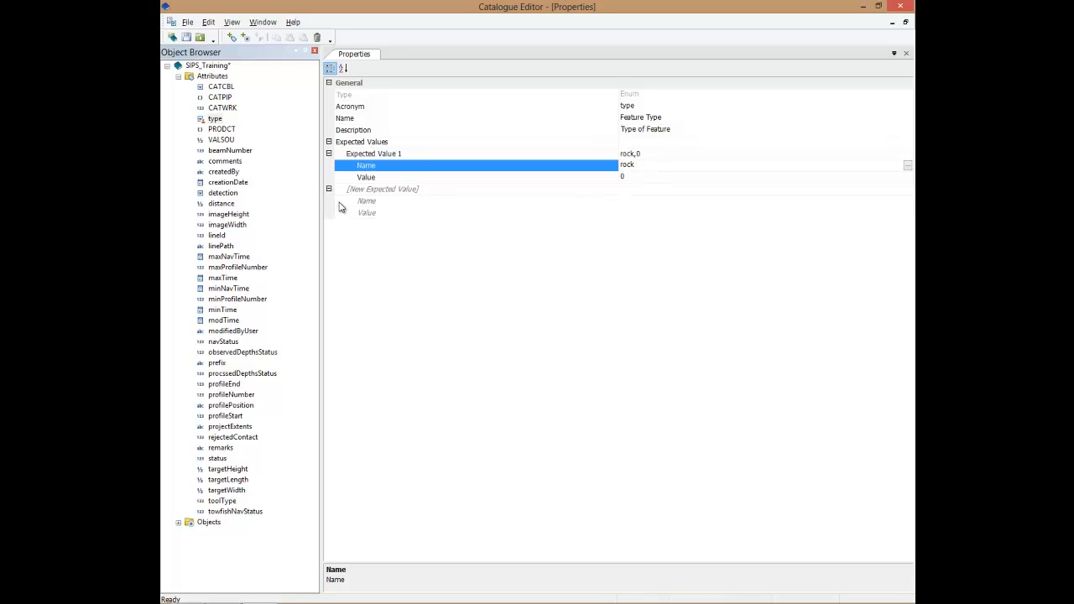
click(640, 202)
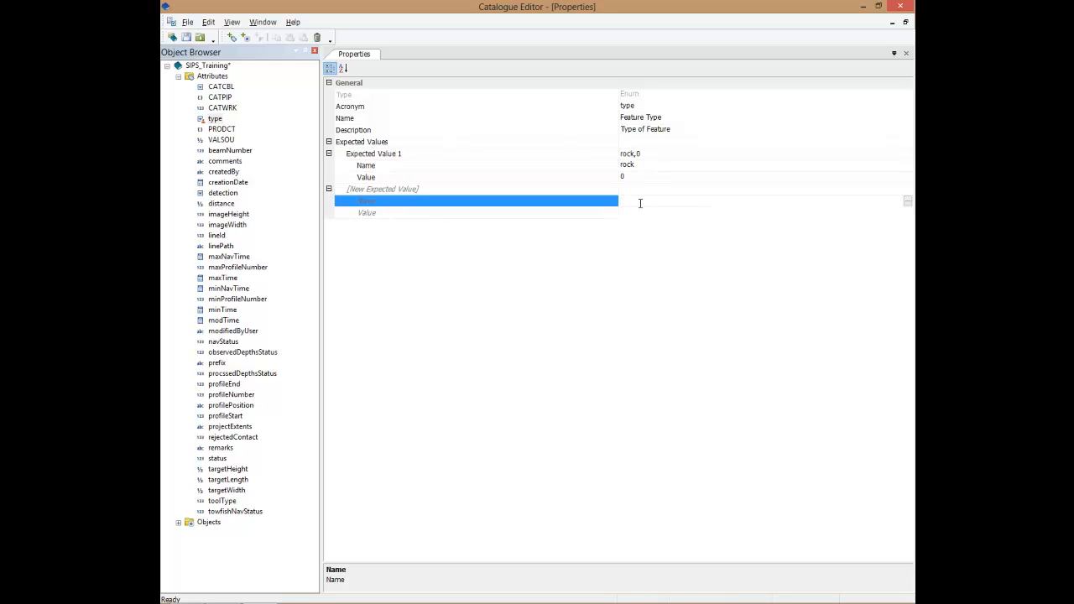
text(wreck)
key(Return)
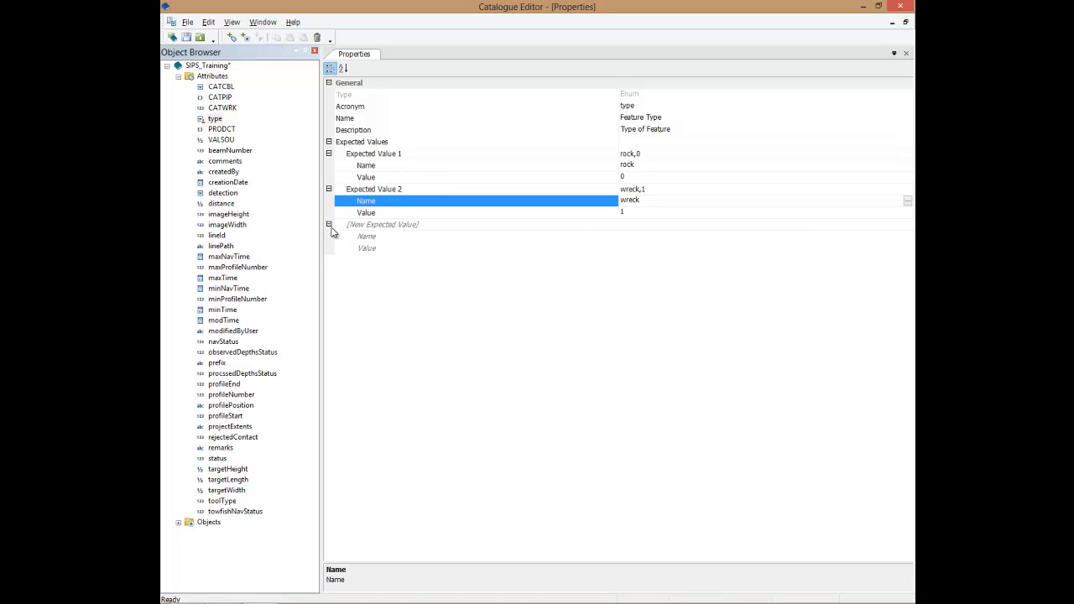
click(637, 235)
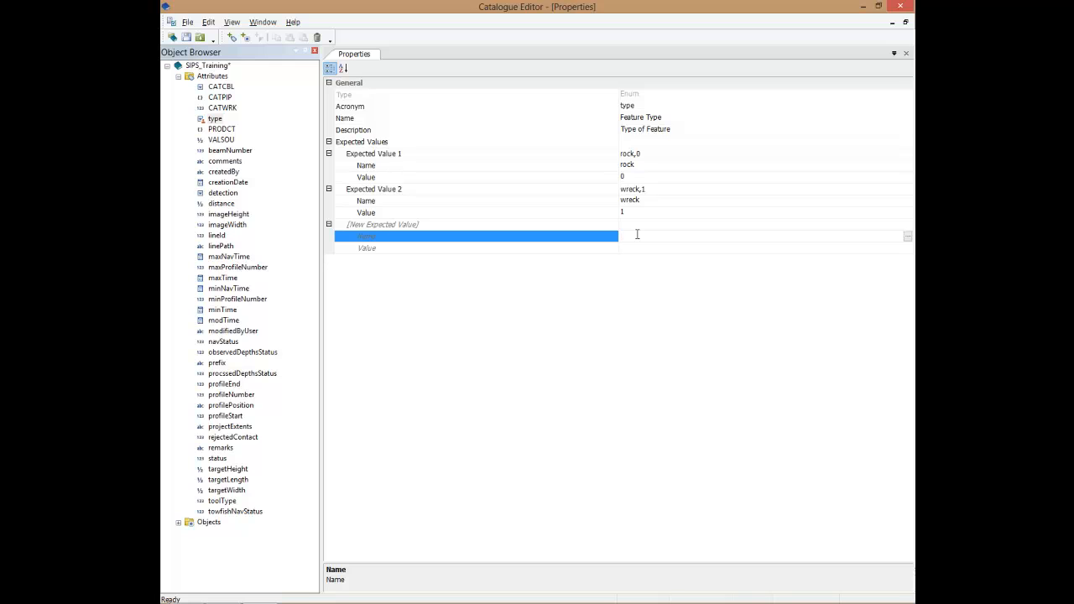
text(kelp)
key(Return)
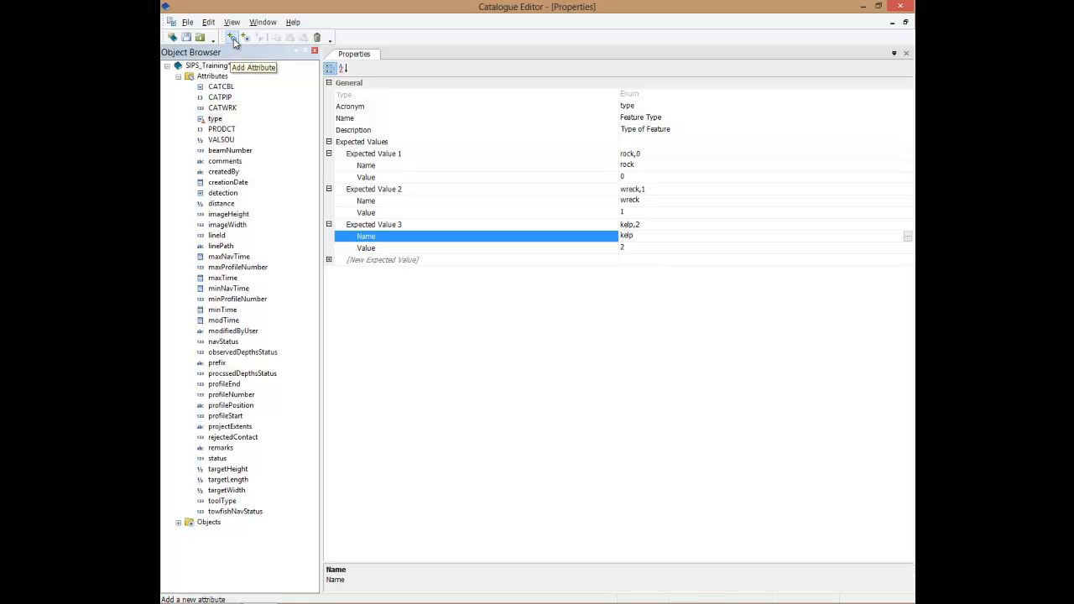
Add a Date attribute with acronym reportedOn, name Reported On and description "Date the feature was reported on", and save the catalogue.
click(232, 38)
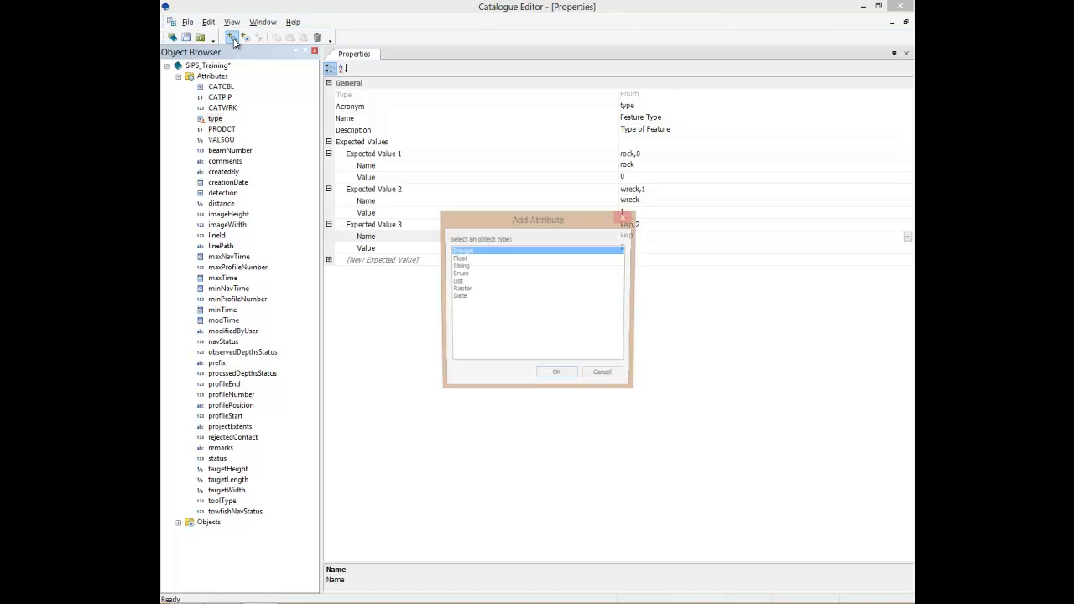
click(466, 299)
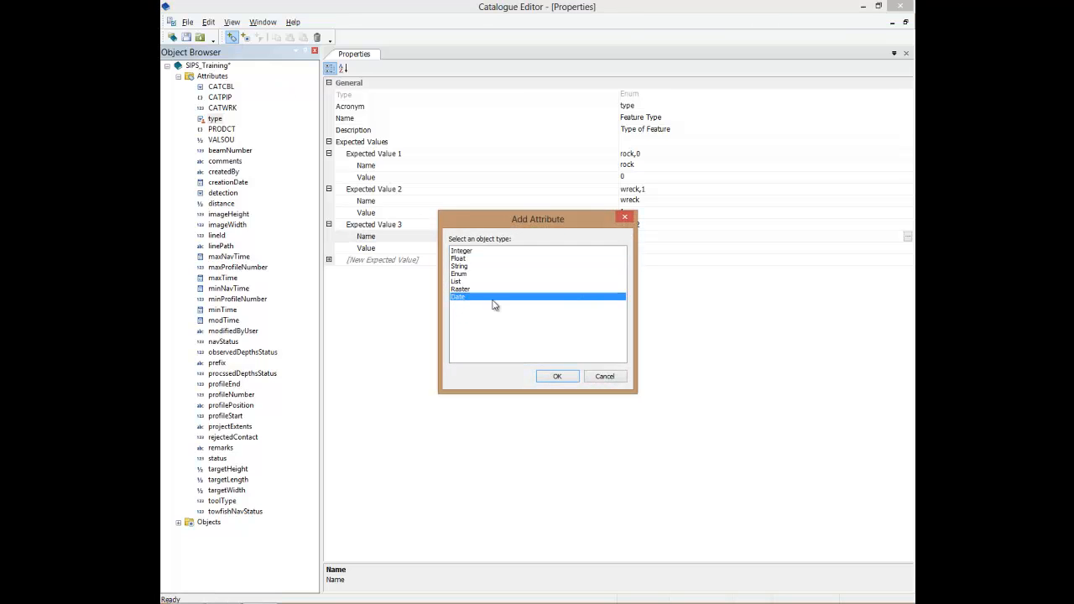
click(558, 377)
click(628, 106)
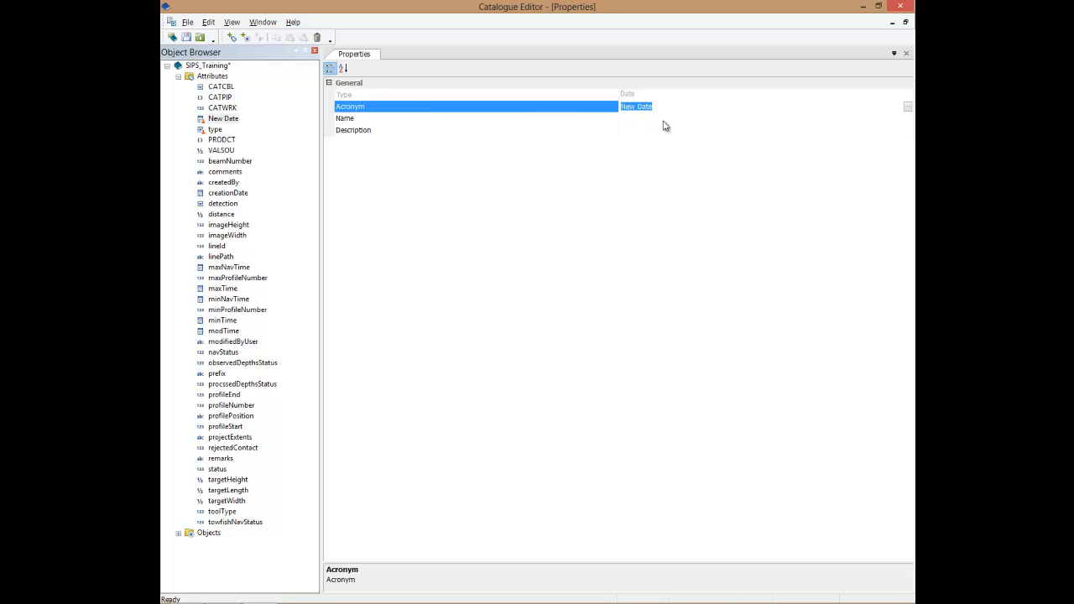
text(reportedOn)
click(632, 119)
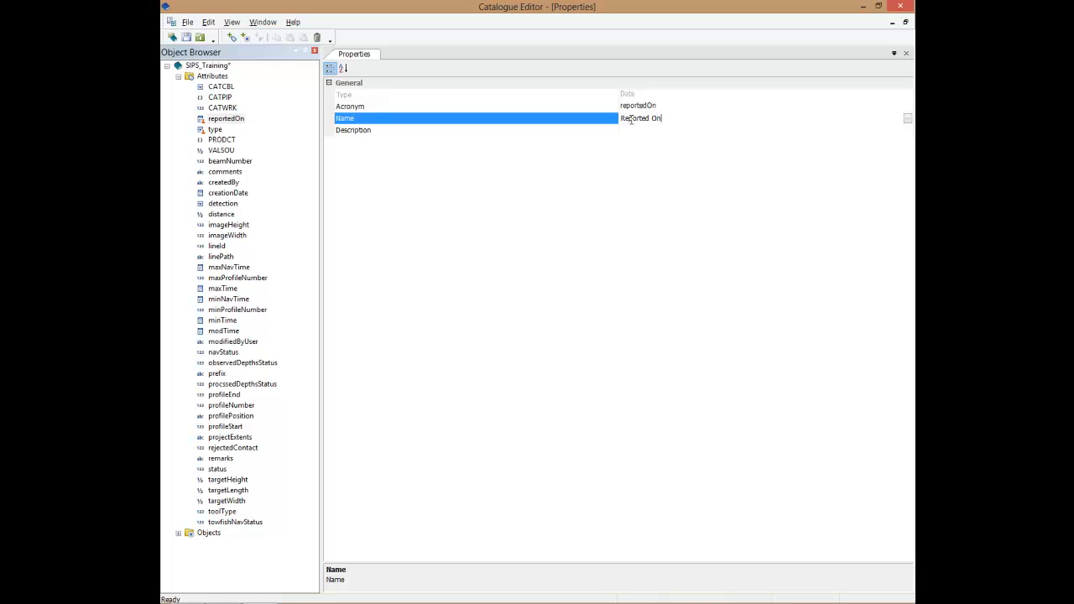
click(646, 132)
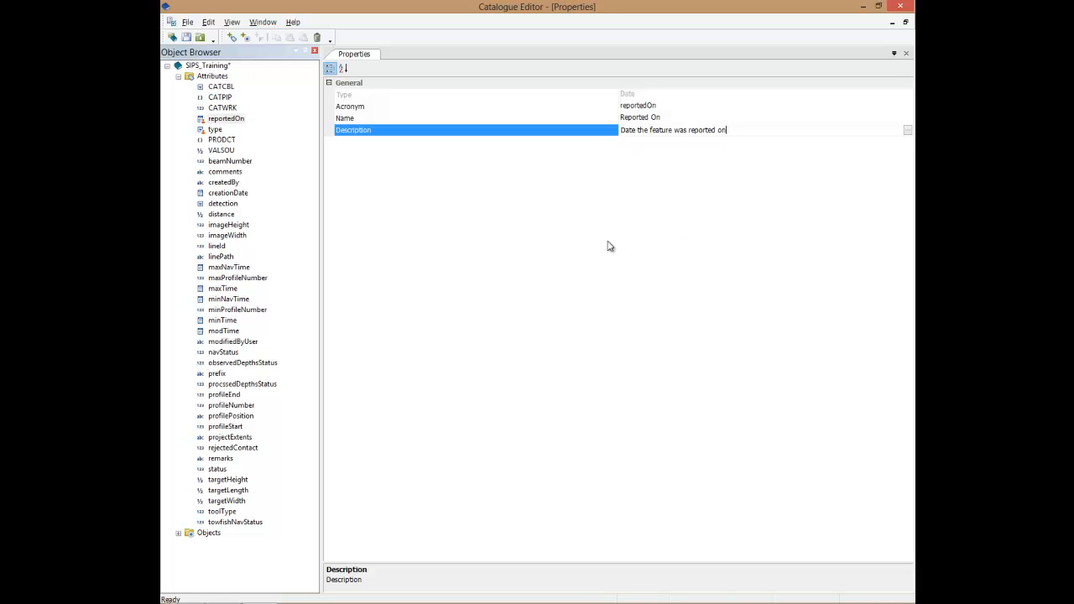
click(186, 37)
Collapse the catalogue's attributes and expand its objects.
click(178, 77)
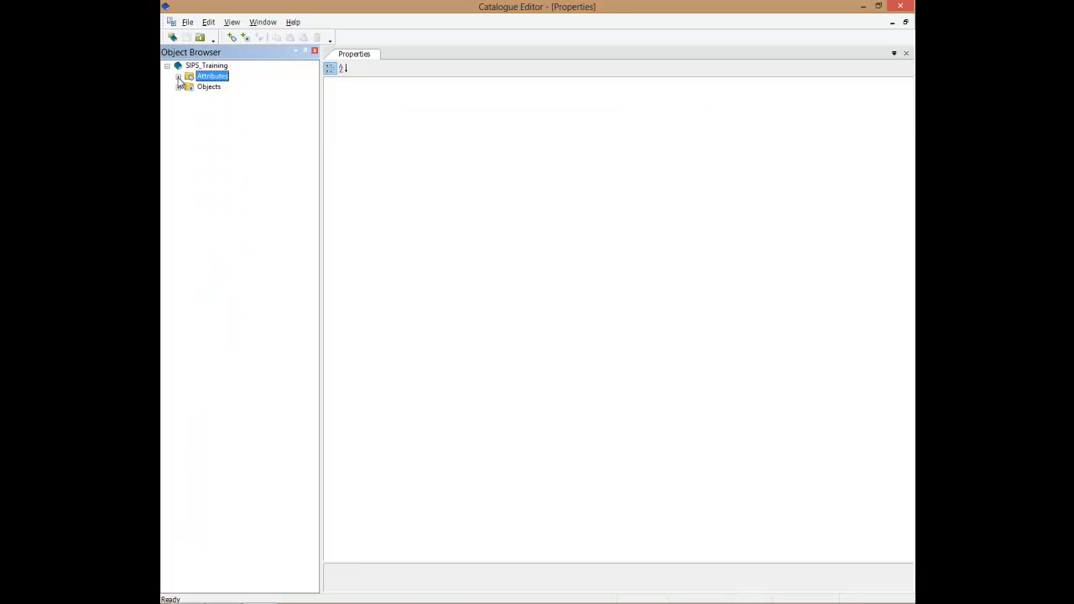
click(178, 87)
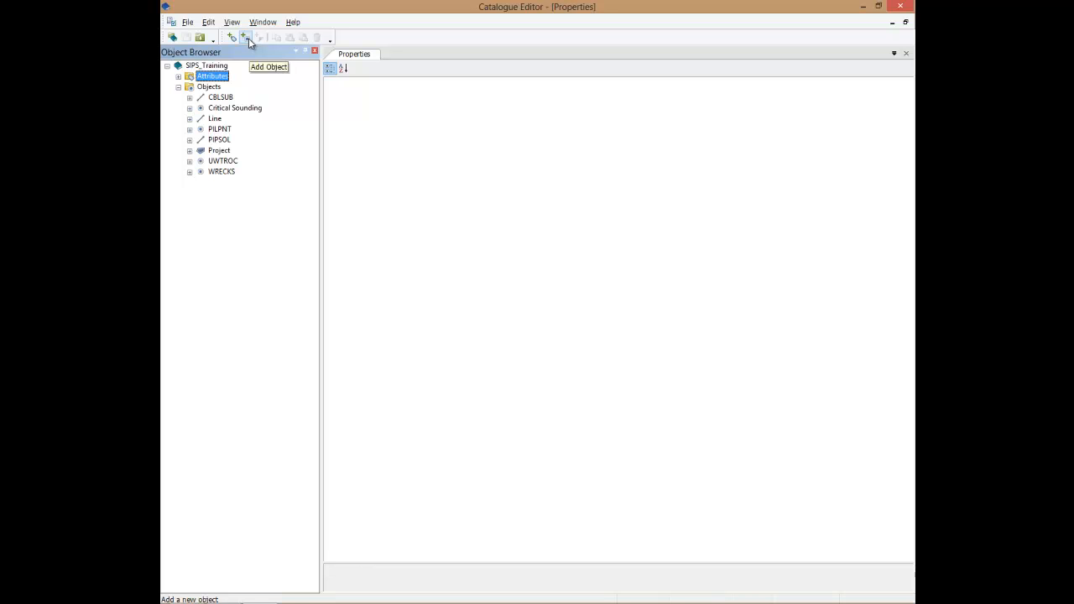
right_click(210, 87)
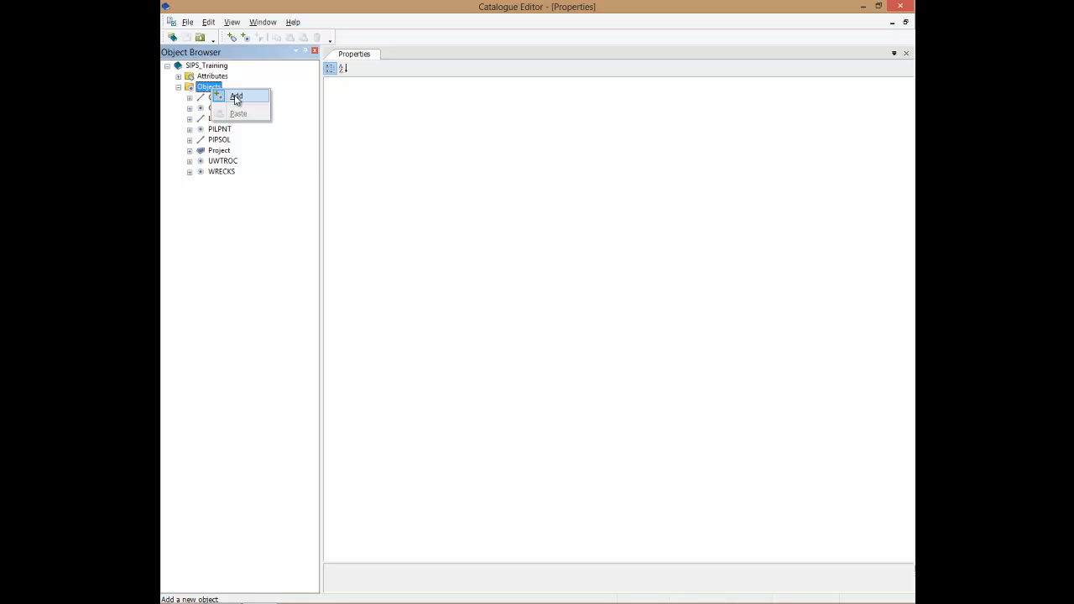
key(Escape)
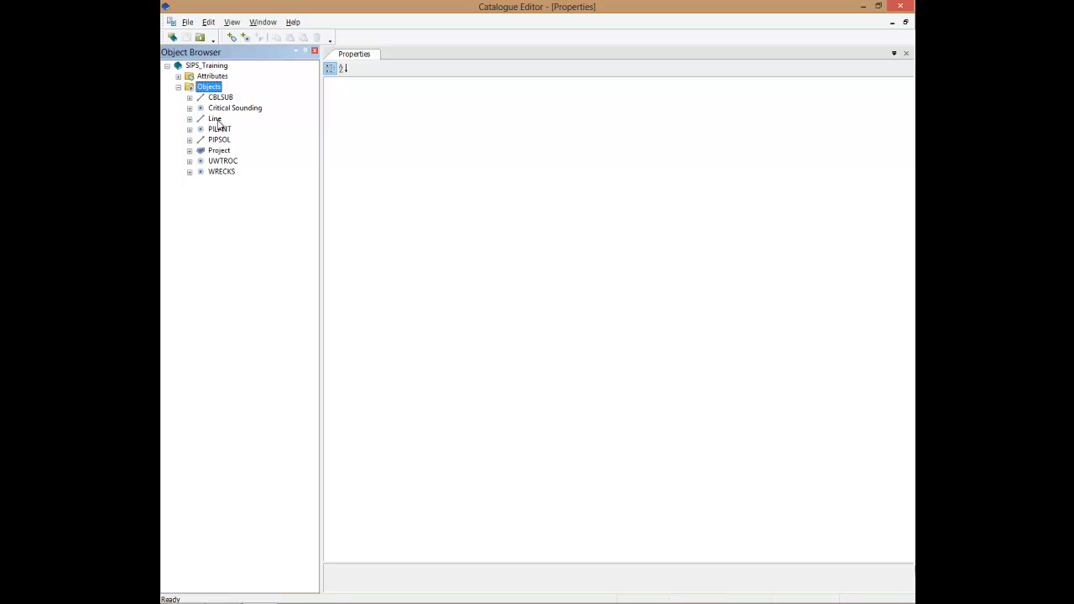
Add the type and reportedOn attributes to the UWTROC object.
click(189, 160)
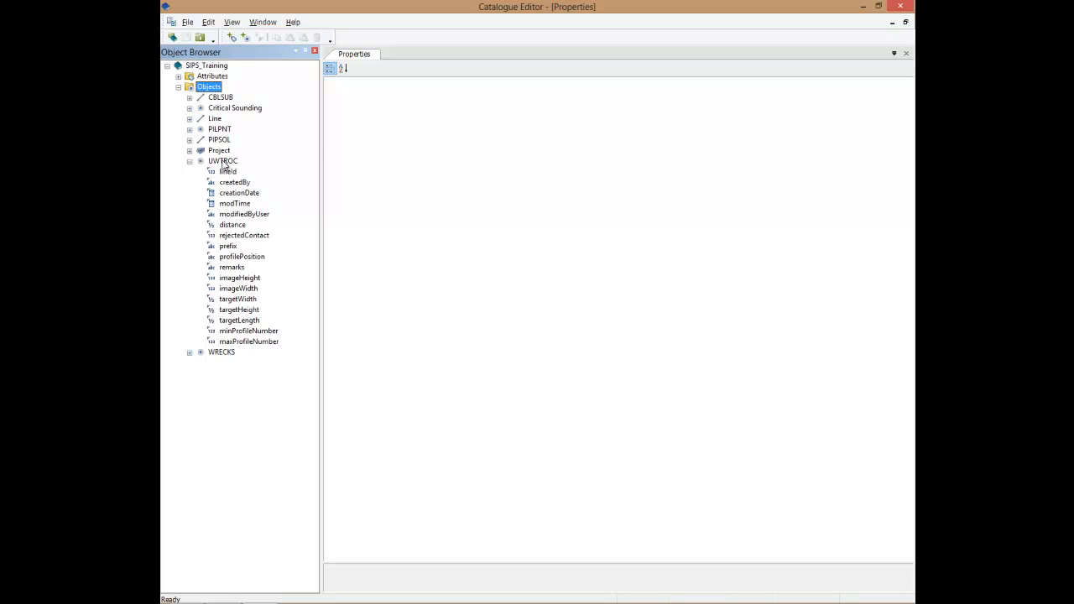
right_click(224, 162)
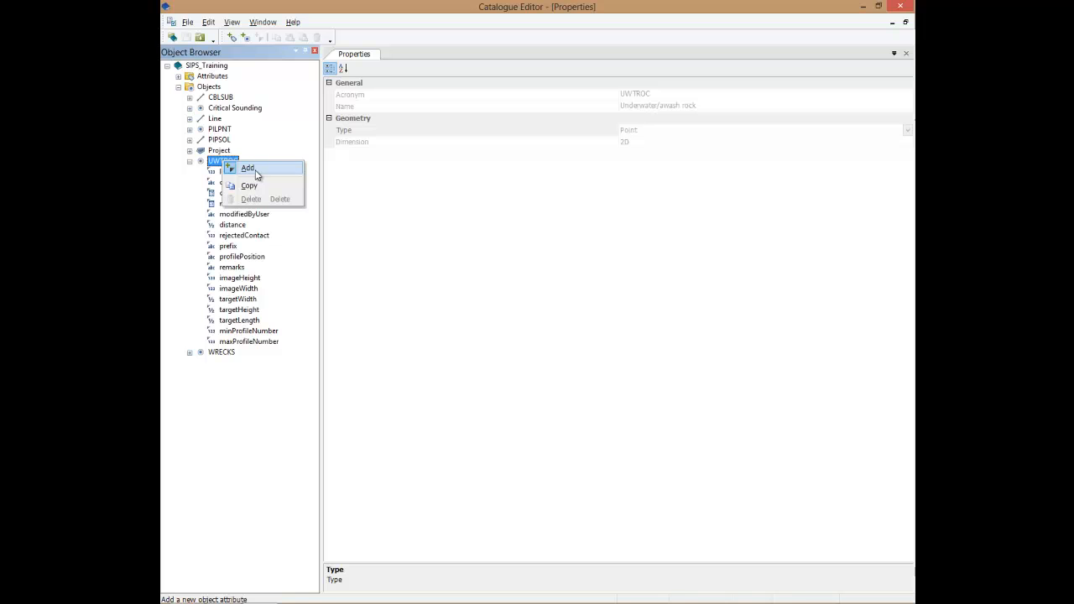
click(249, 169)
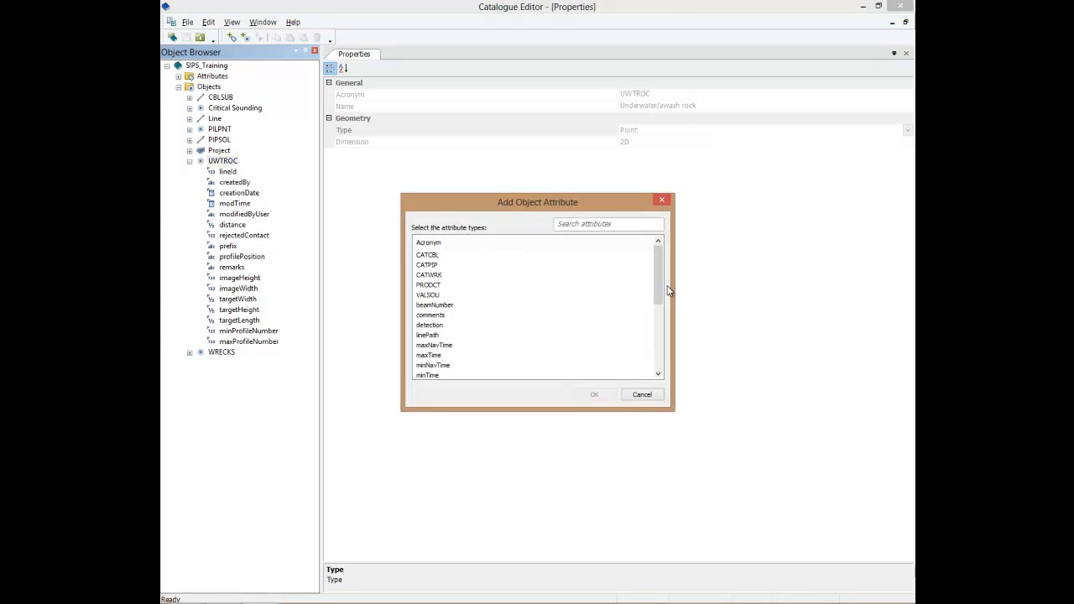
drag(660, 296, 662, 377)
click(428, 365)
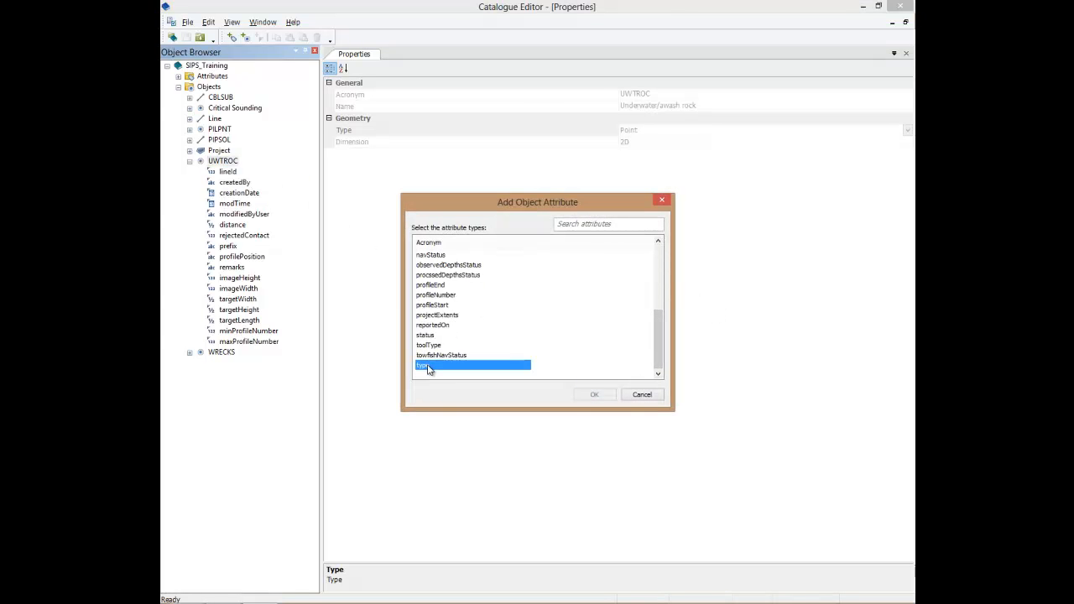
ctrl+click(443, 327)
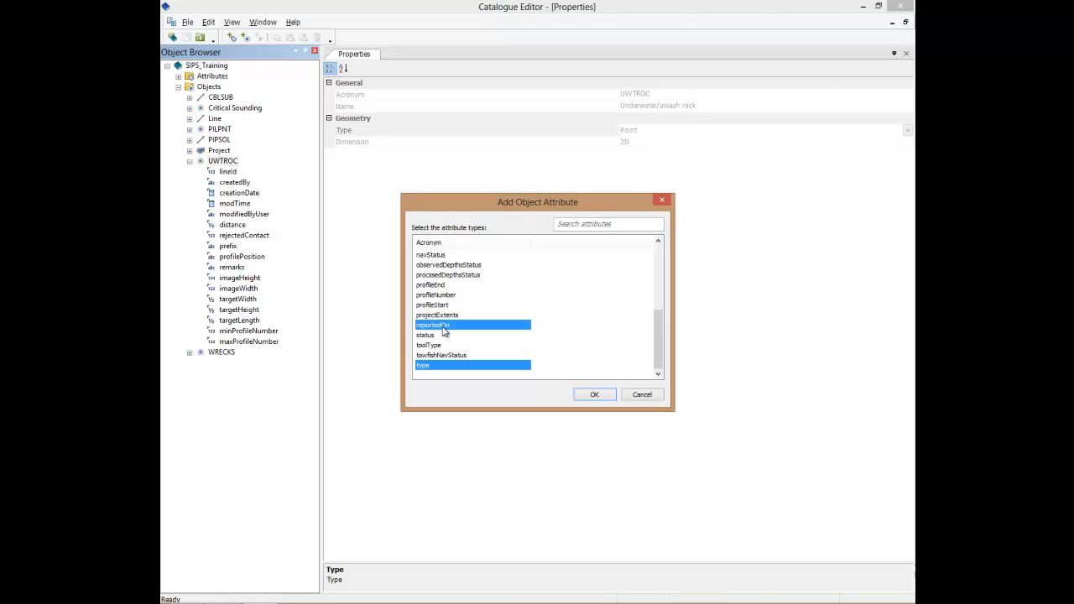
click(579, 395)
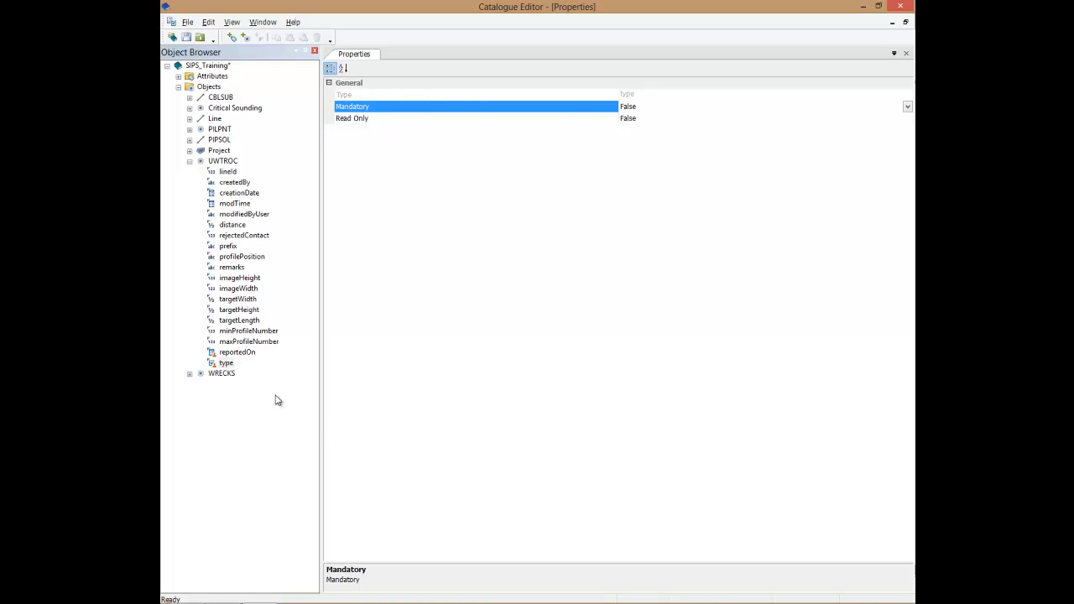
Make the UWTROC object's type attribute mandatory, then save the catalogue and close the Catalogue Editor.
click(227, 364)
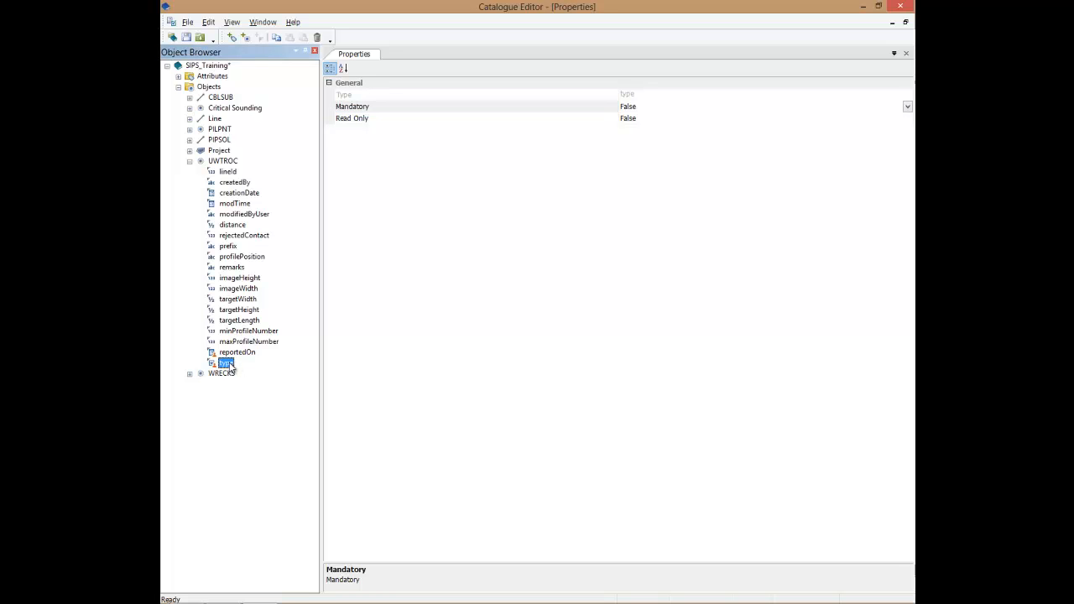
click(906, 106)
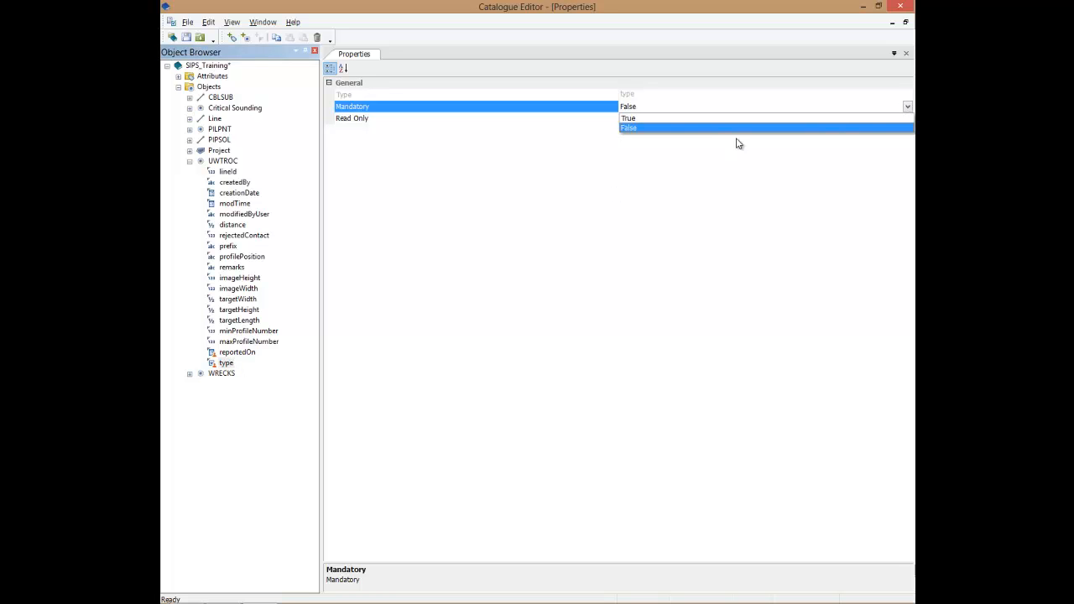
click(716, 120)
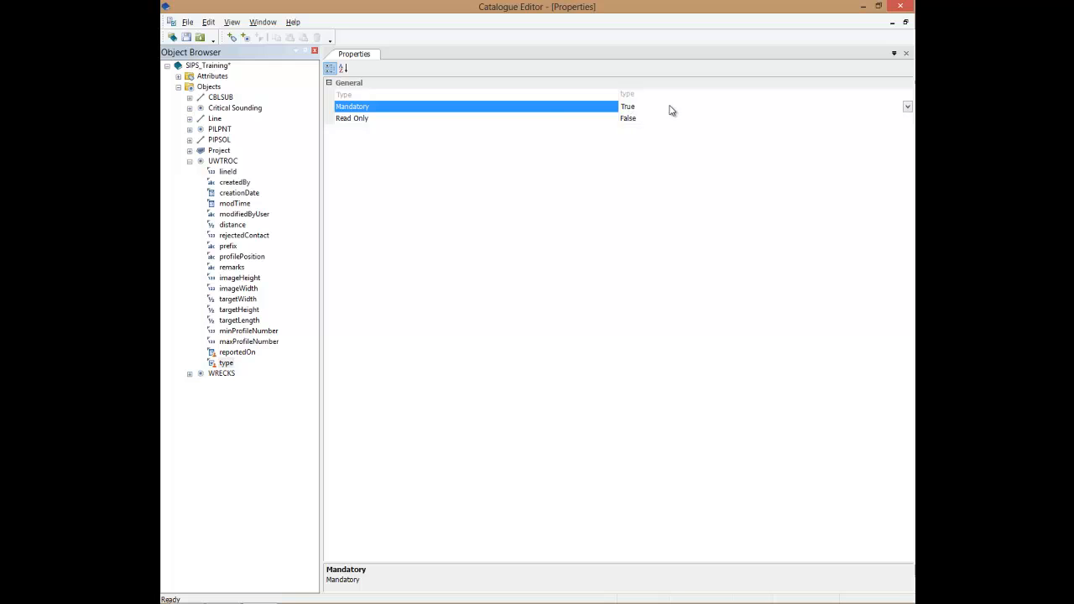
click(186, 37)
click(901, 8)
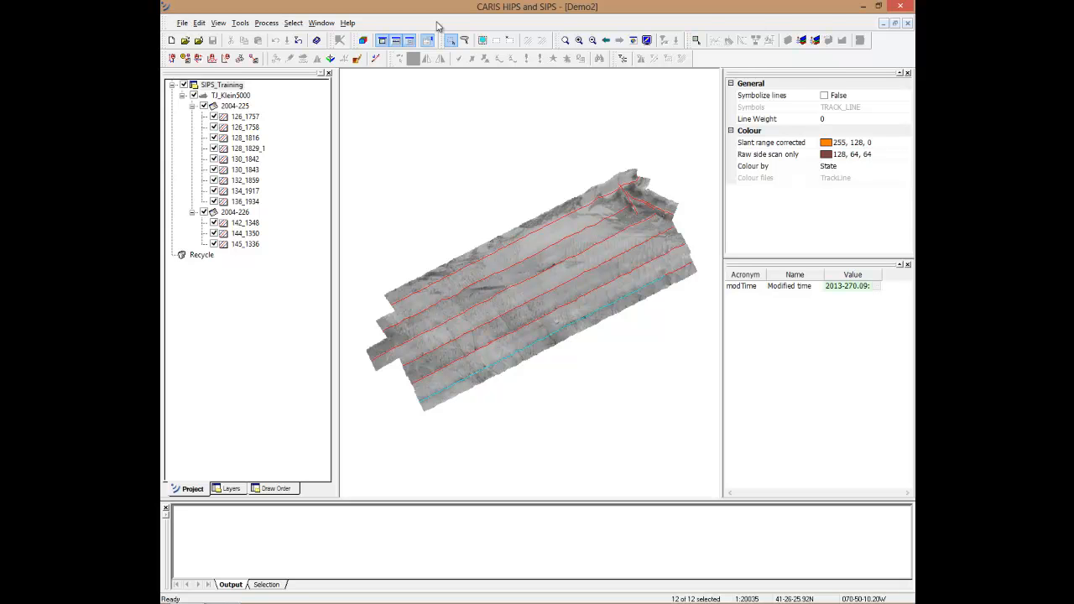
Close the current session, saving it, and reopen the SIPS_Training session so the updated catalogue is loaded.
click(182, 24)
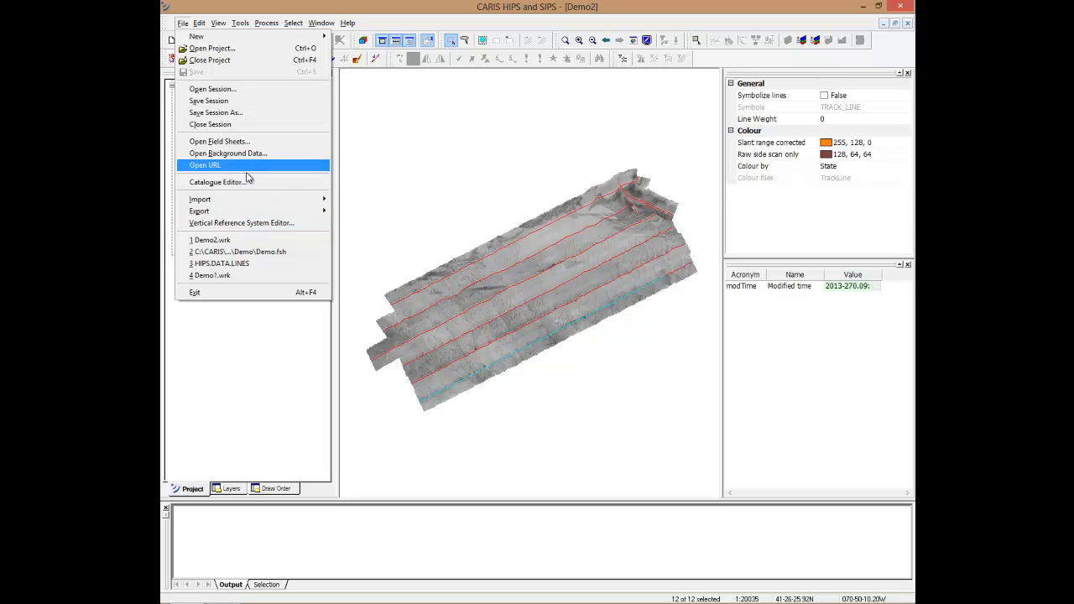
click(233, 124)
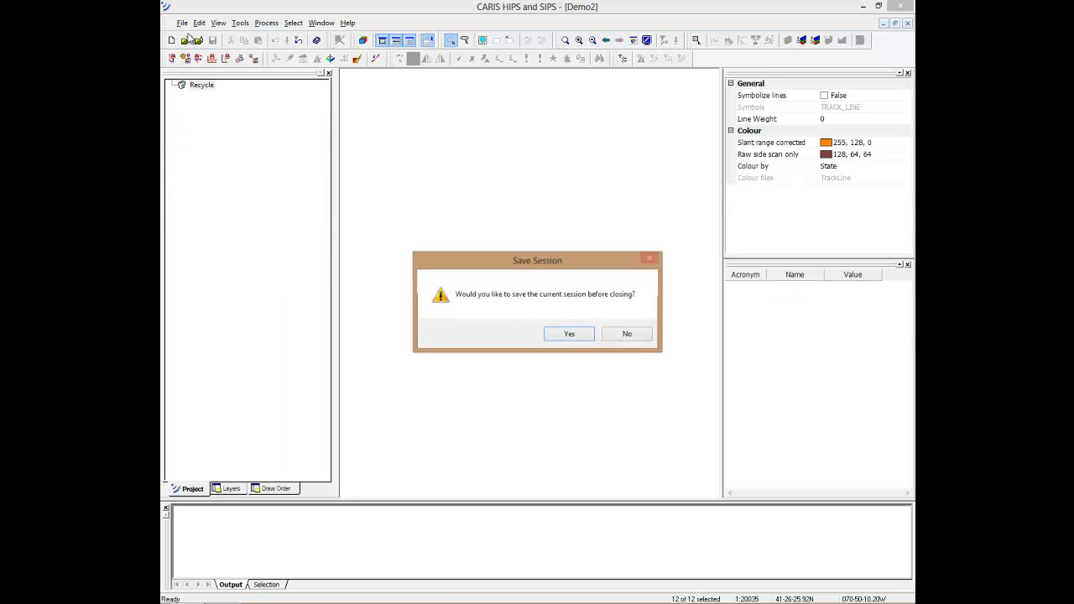
click(563, 334)
click(174, 24)
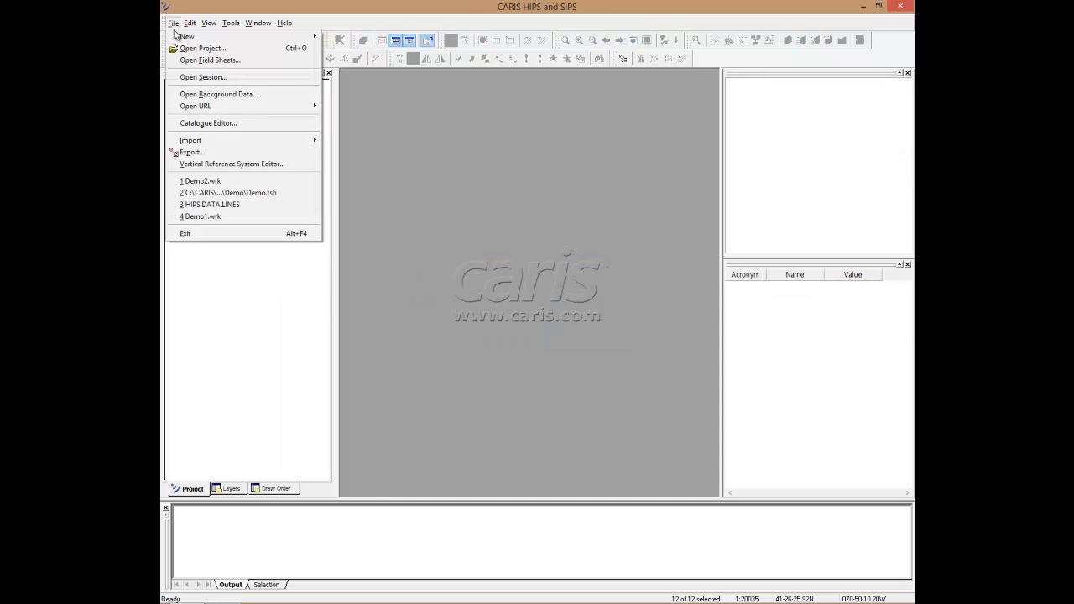
click(207, 77)
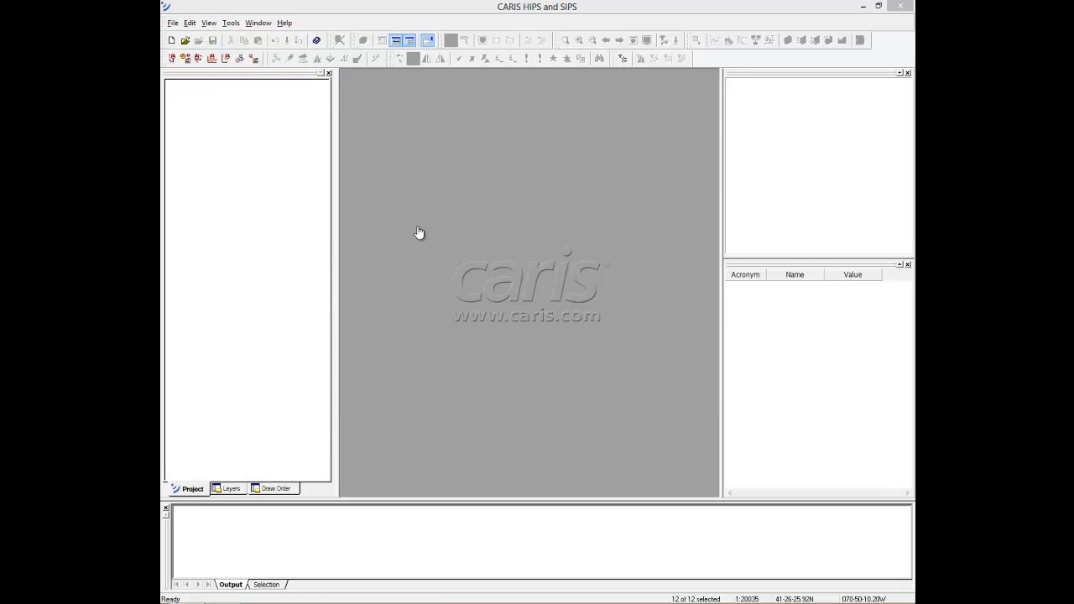
double_click(485, 237)
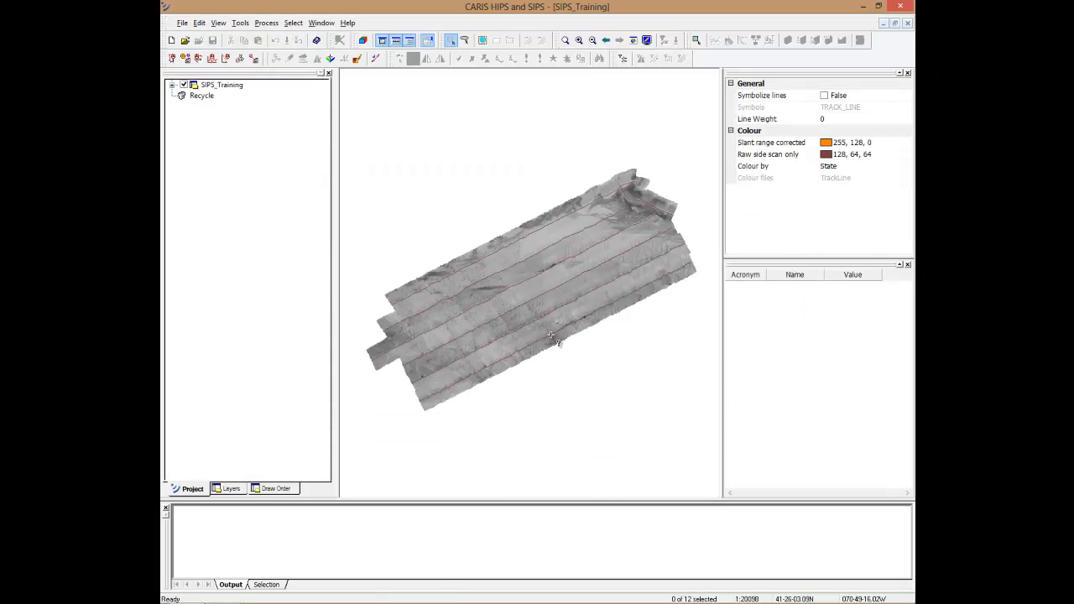
Open survey line 126_1757 in the Side Scan Editor and select the existing underwater rock contact on its starboard side.
click(561, 329)
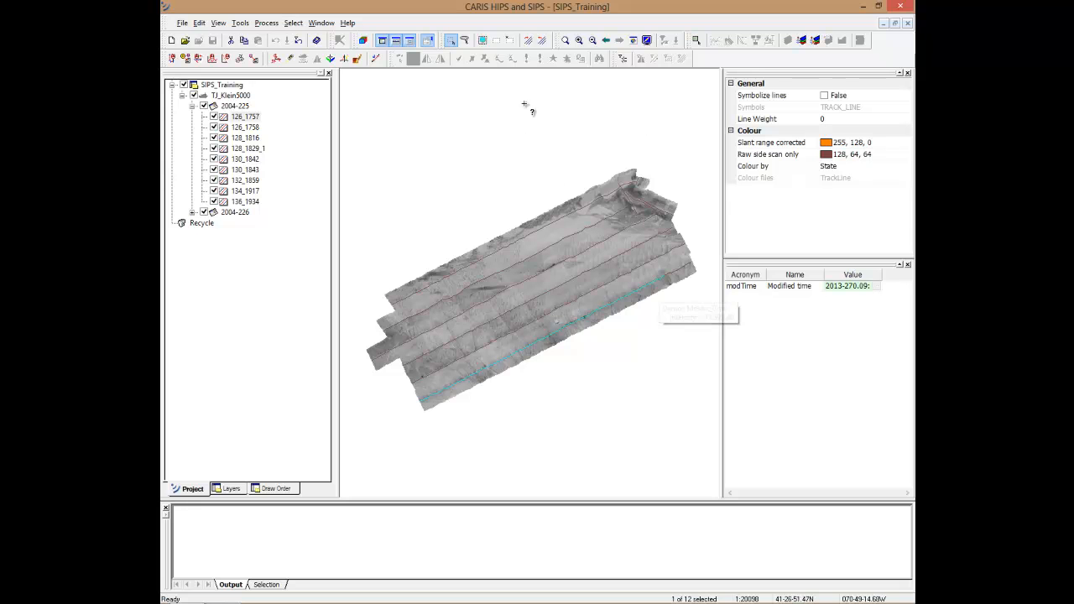
click(344, 58)
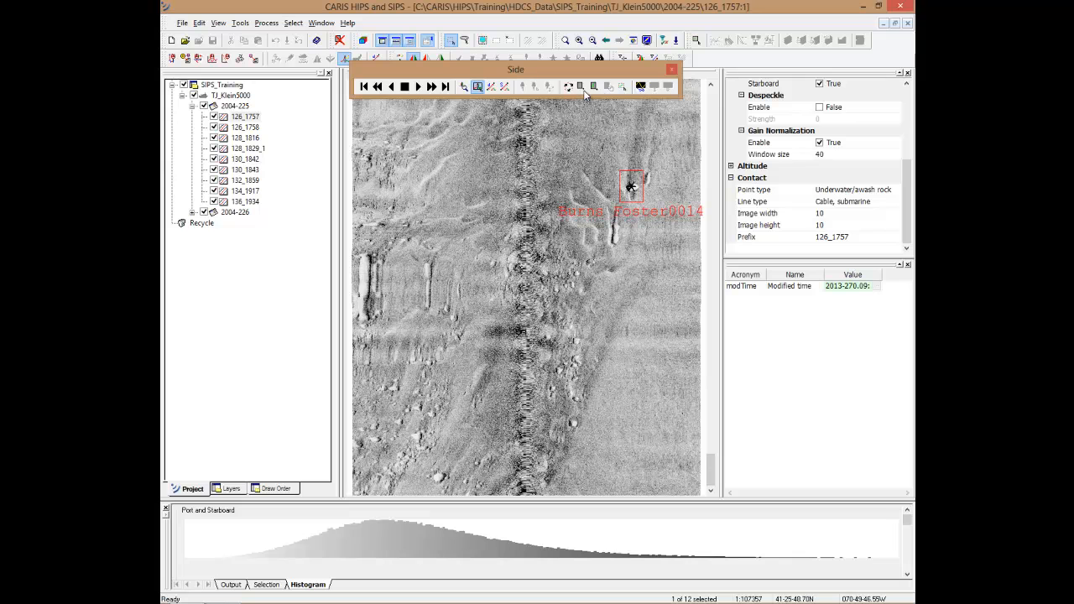
click(623, 87)
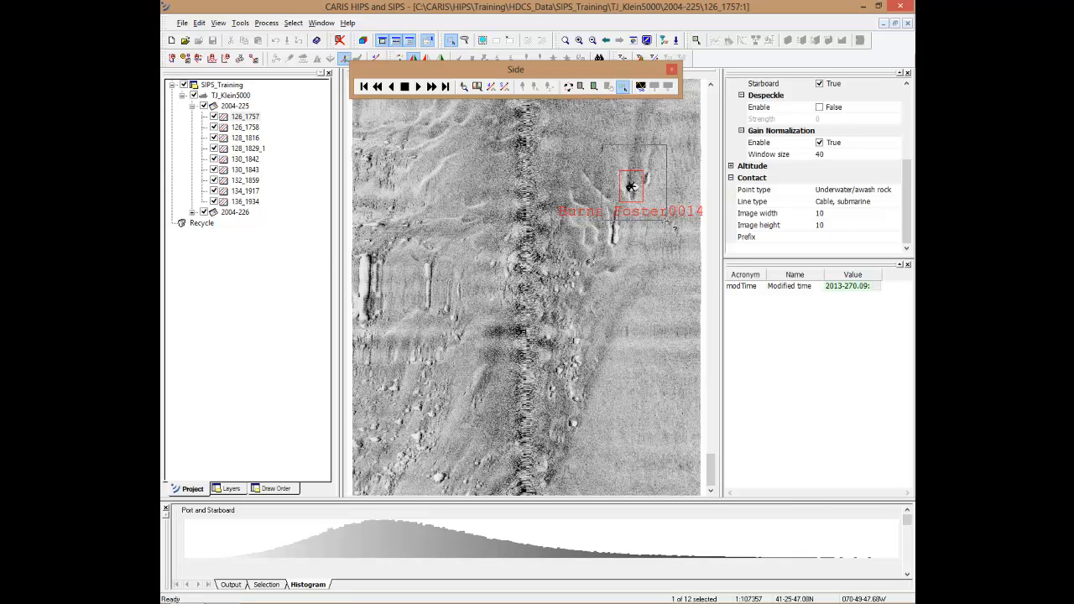
click(631, 185)
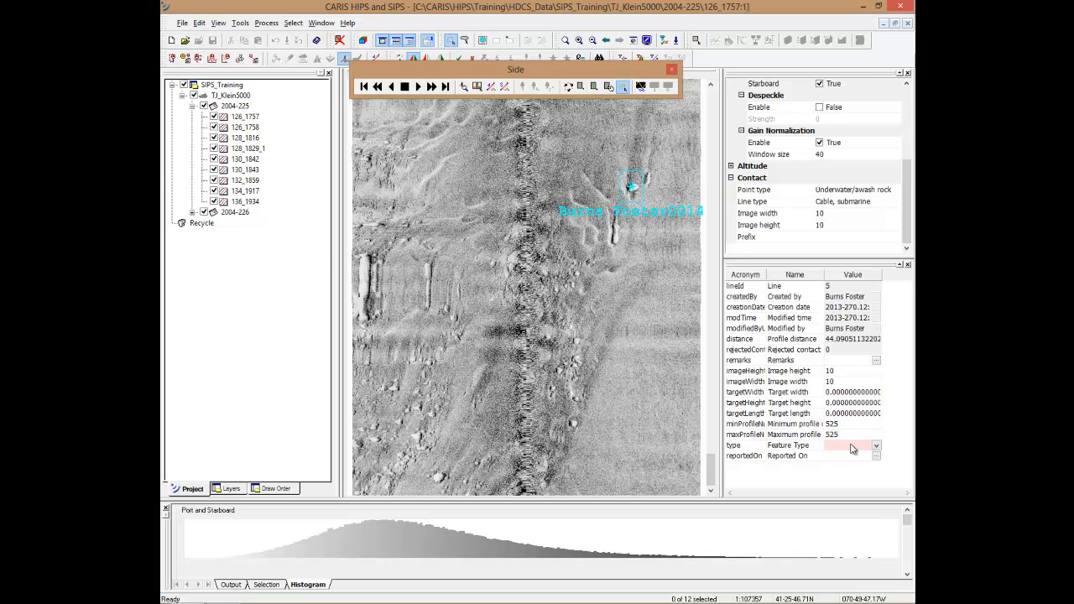
Set the selected contact's Feature Type to rock and its Reported On date to 2013-215.14:00:00.000.
click(876, 446)
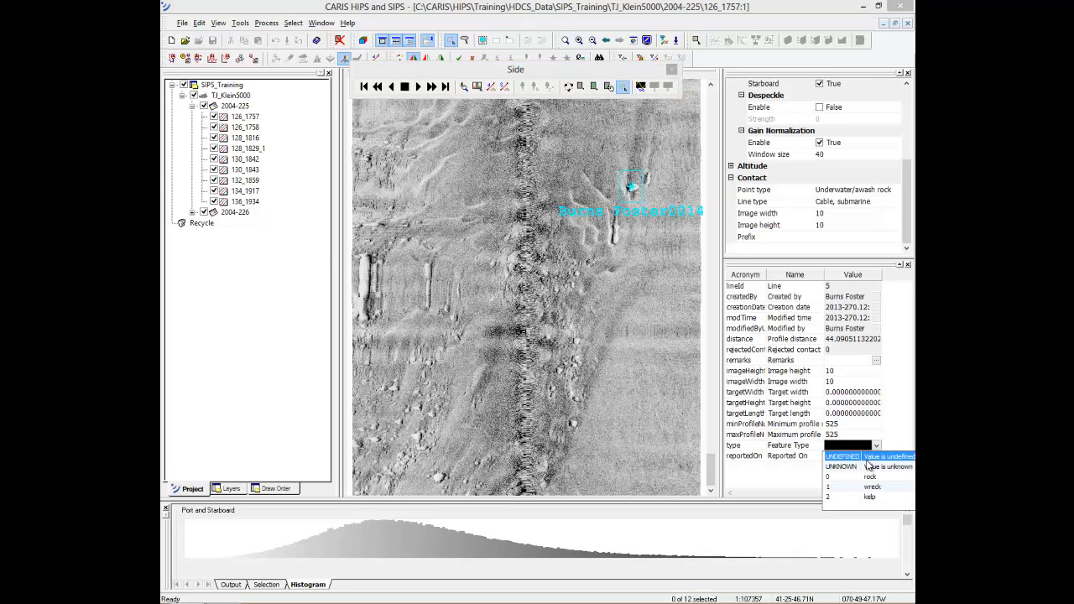
click(870, 476)
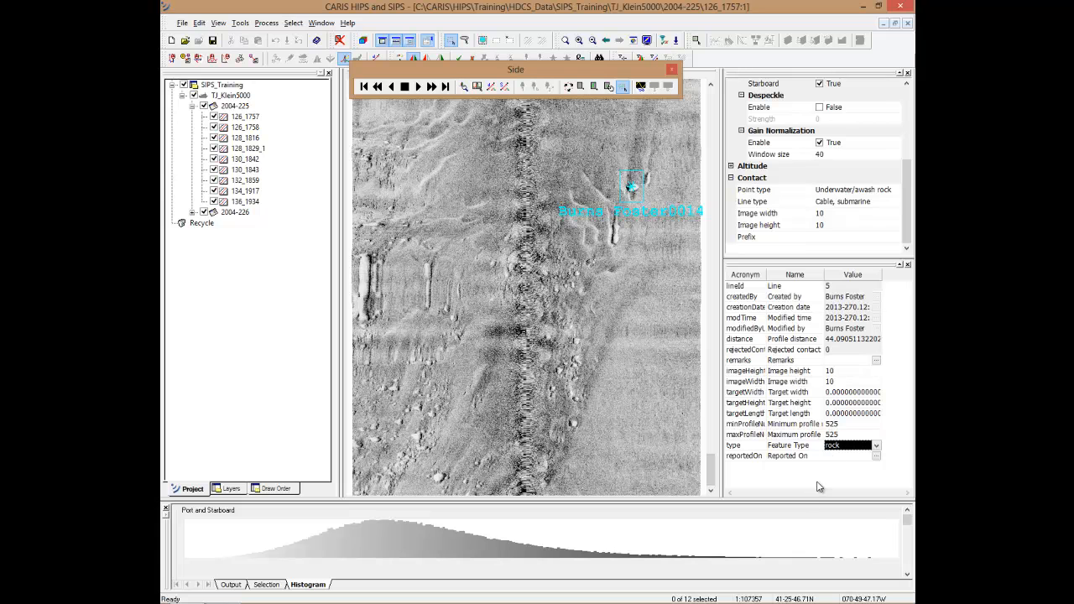
click(842, 456)
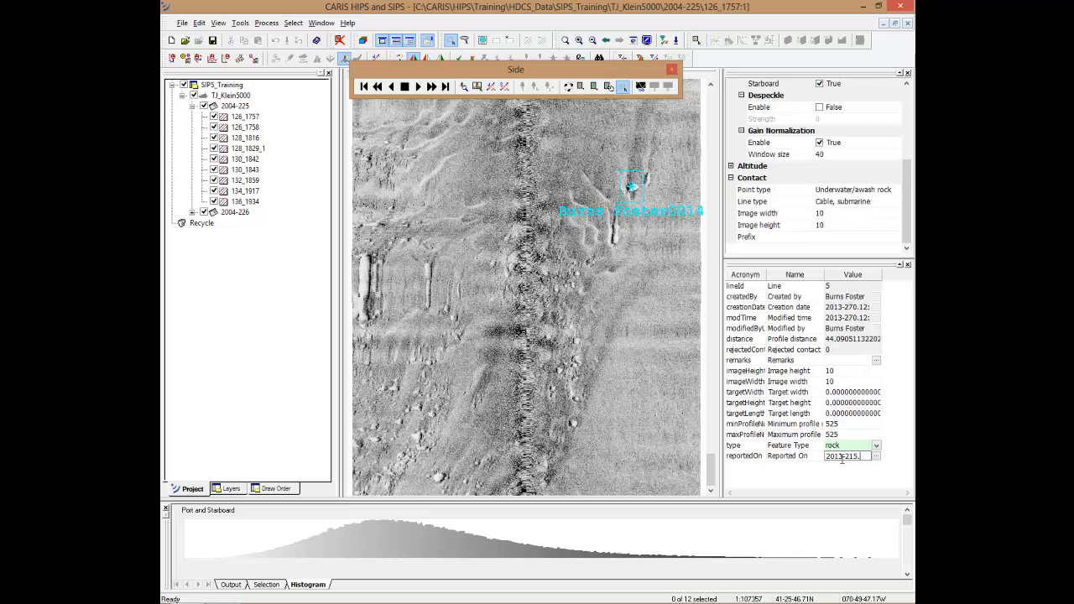
text(:00:00.000)
key(Return)
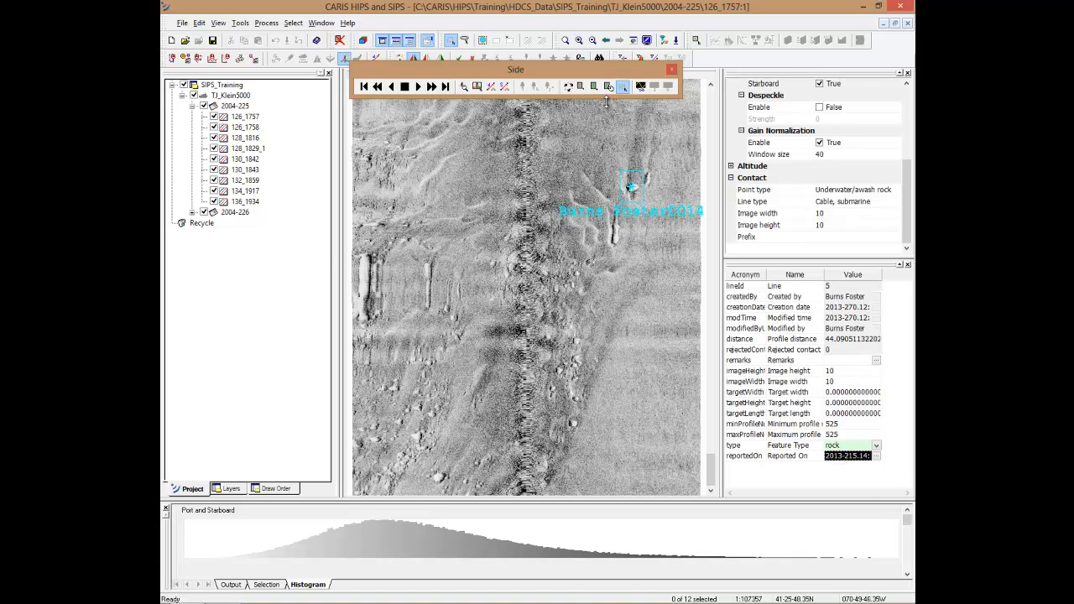
Create a new point contact on the port side of the side scan image, and reselect the starboard rock contact.
click(581, 86)
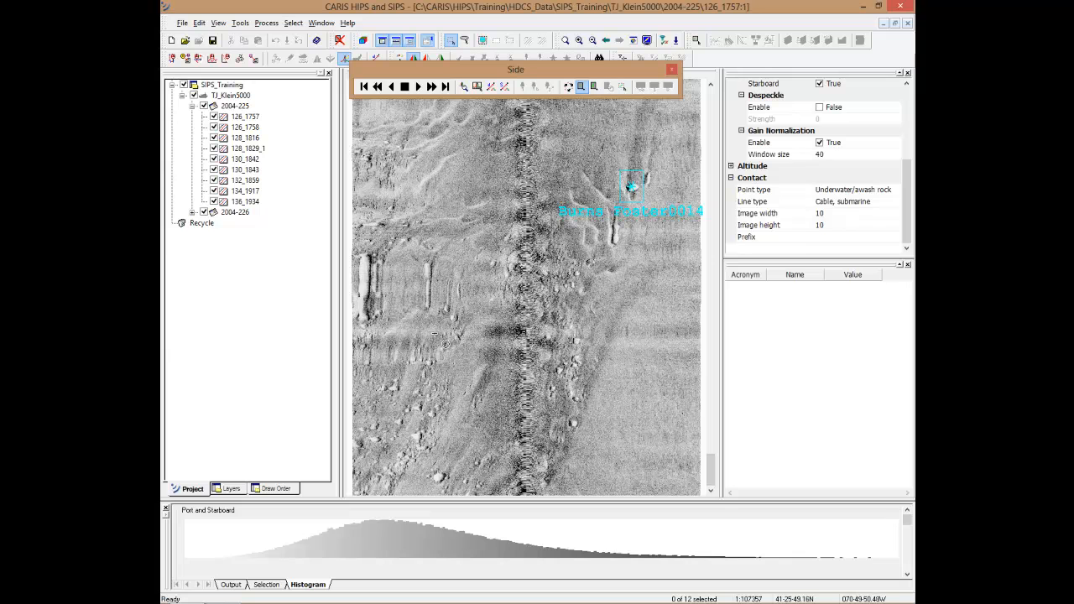
click(419, 359)
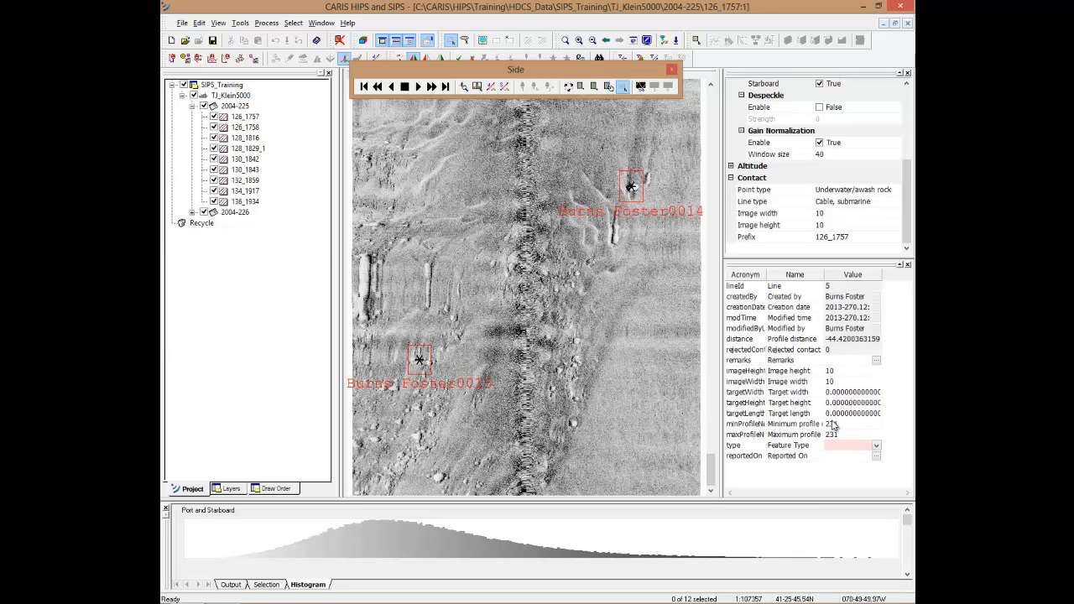
click(623, 87)
click(629, 231)
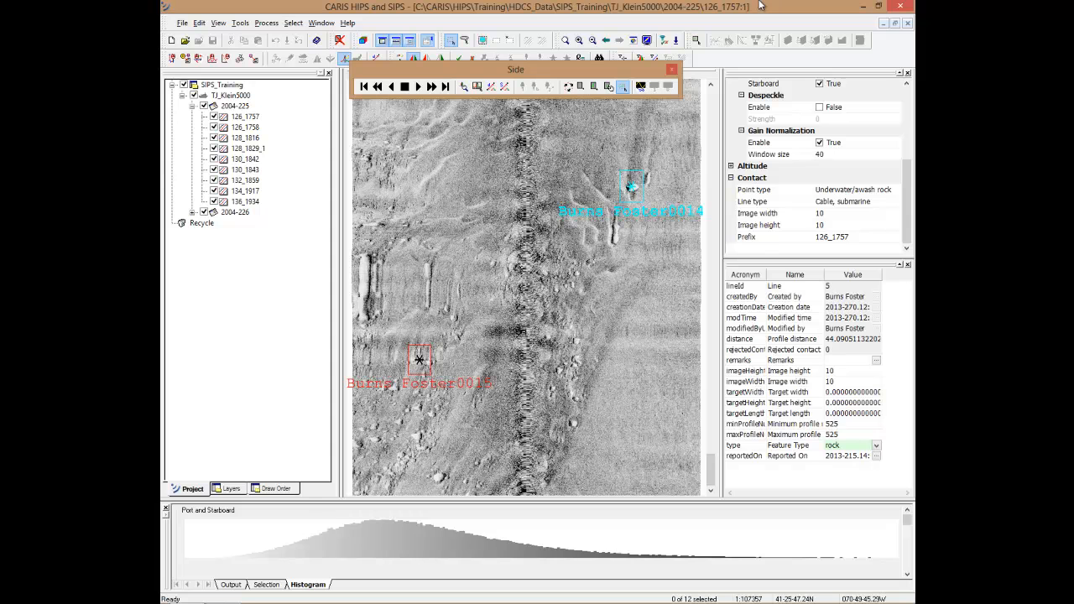
click(223, 592)
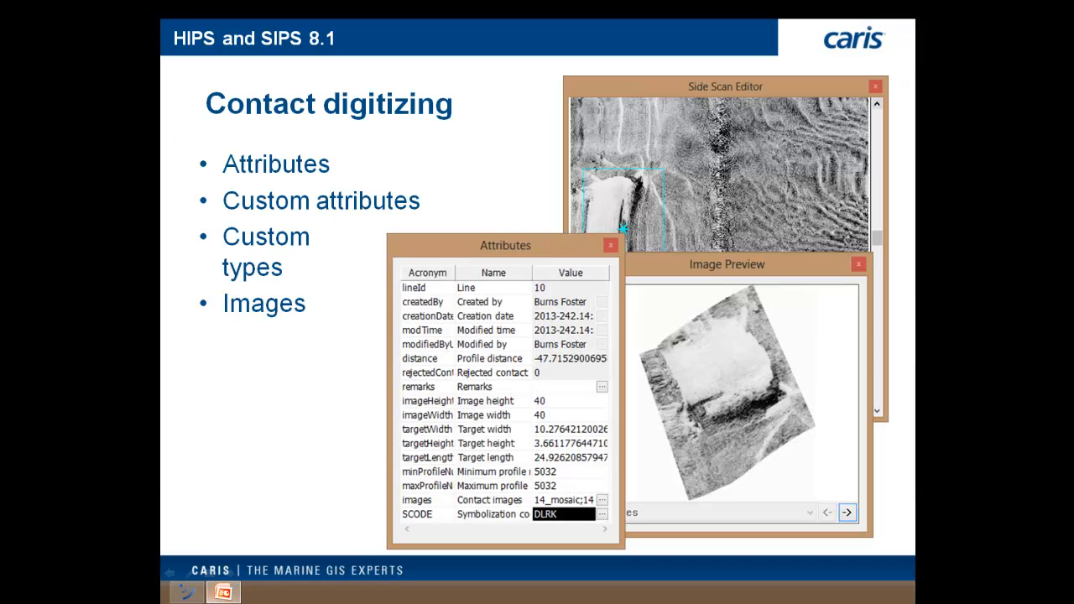
key(Right)
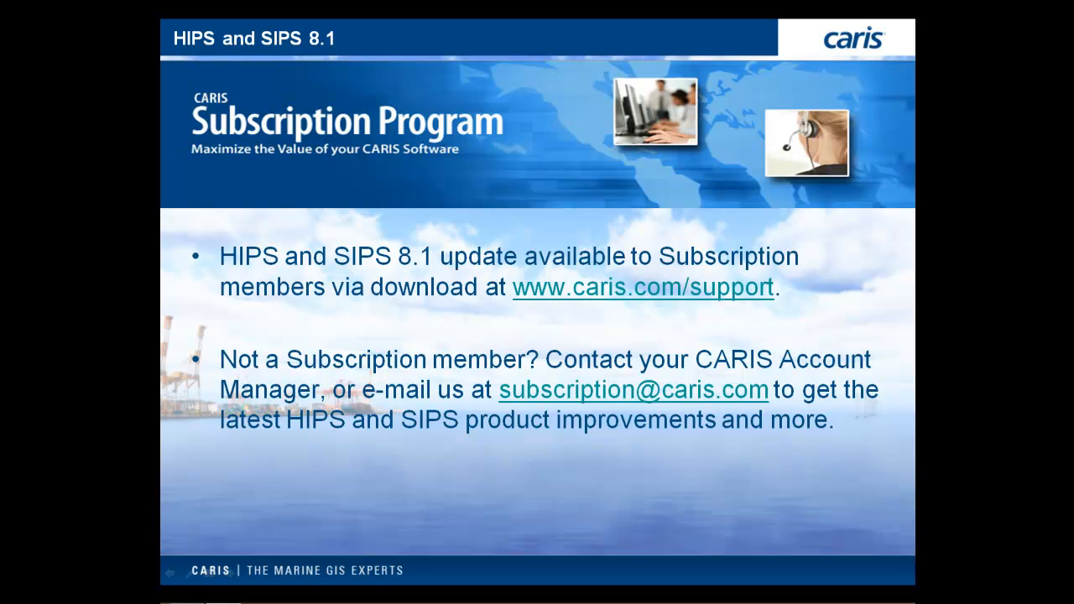
key(Right)
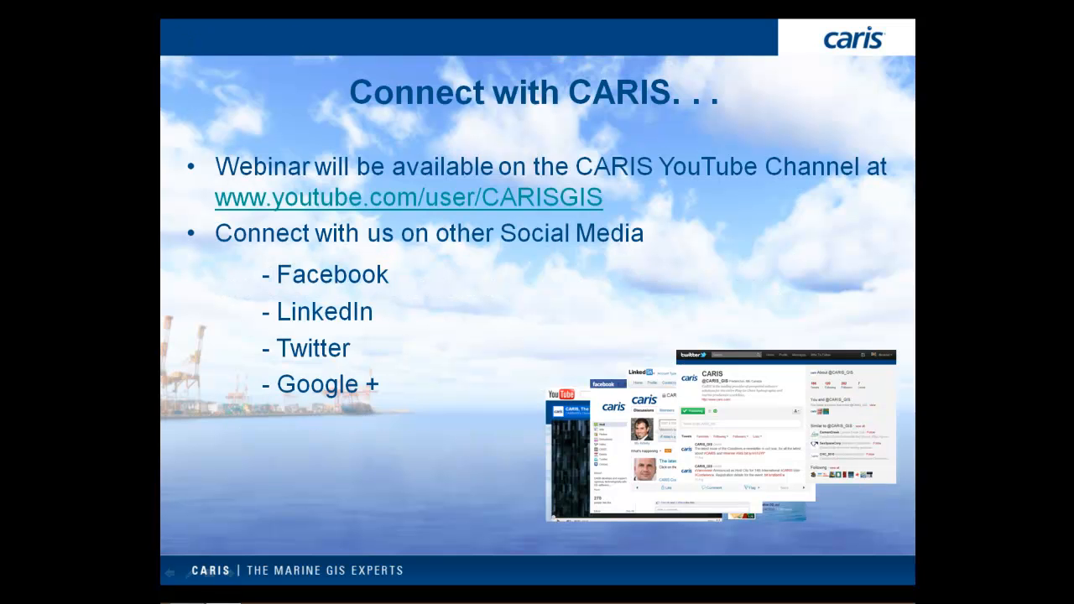